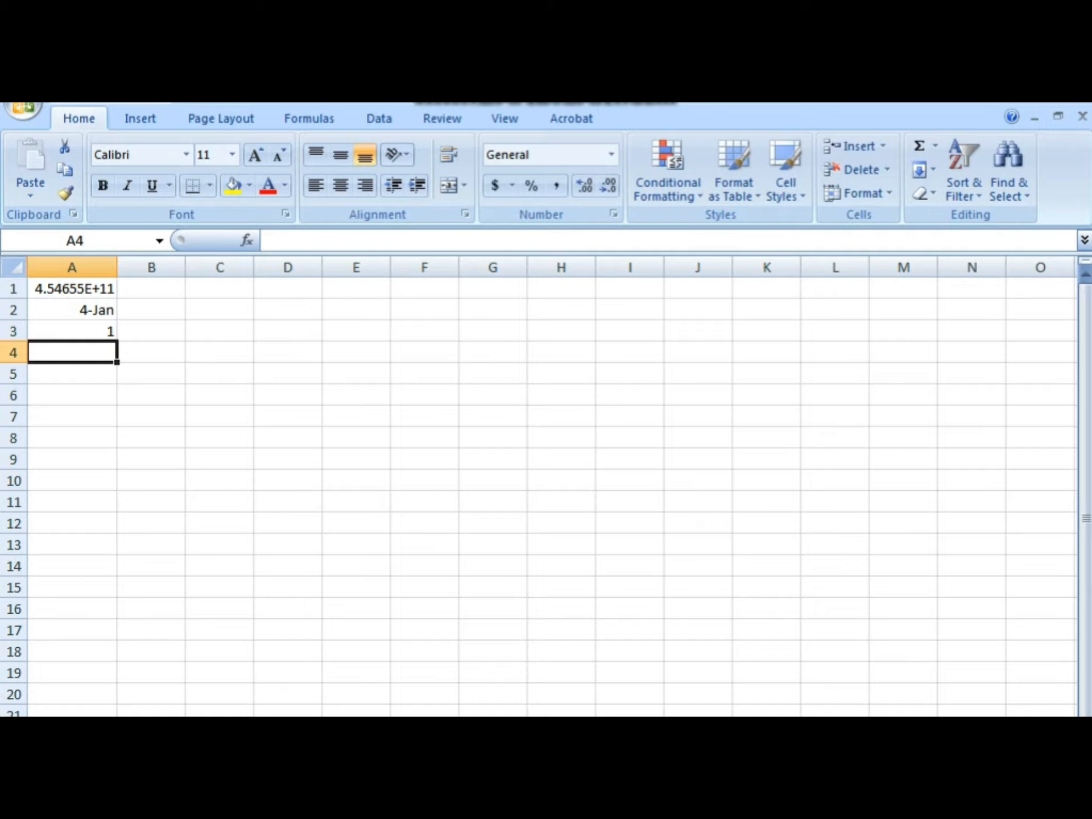
Enter +914 in cell A4
type("+914")
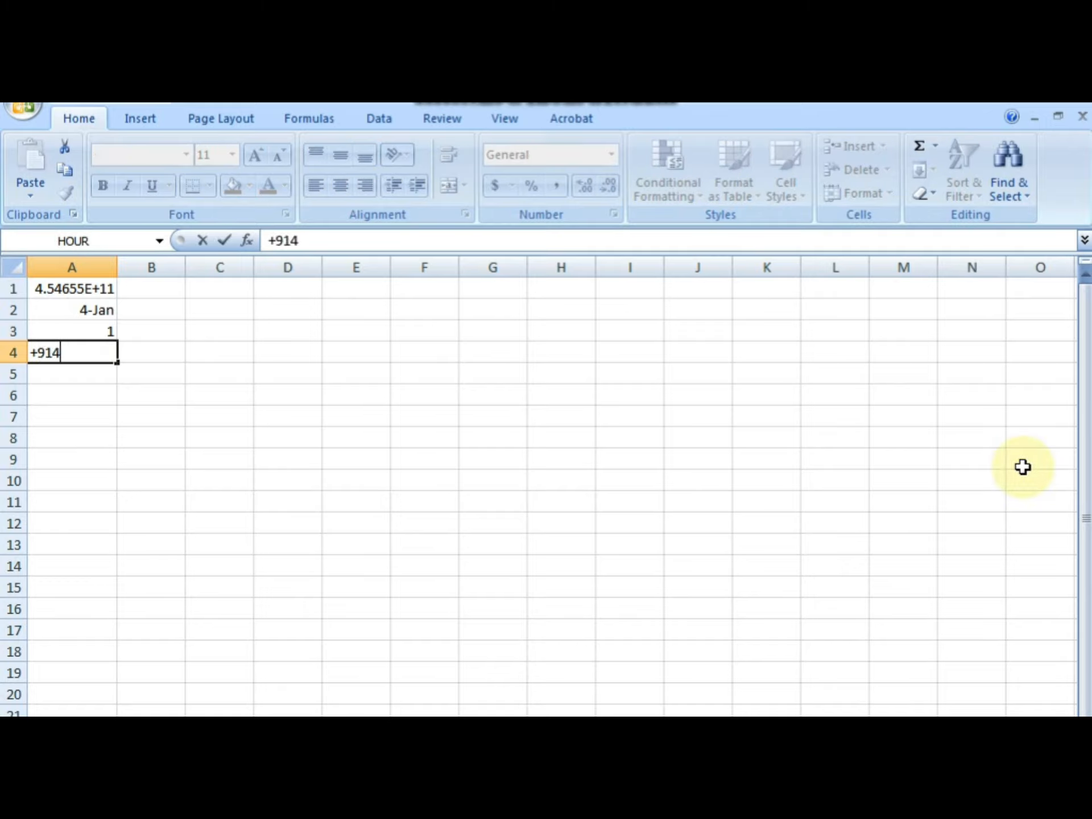
key("Return")
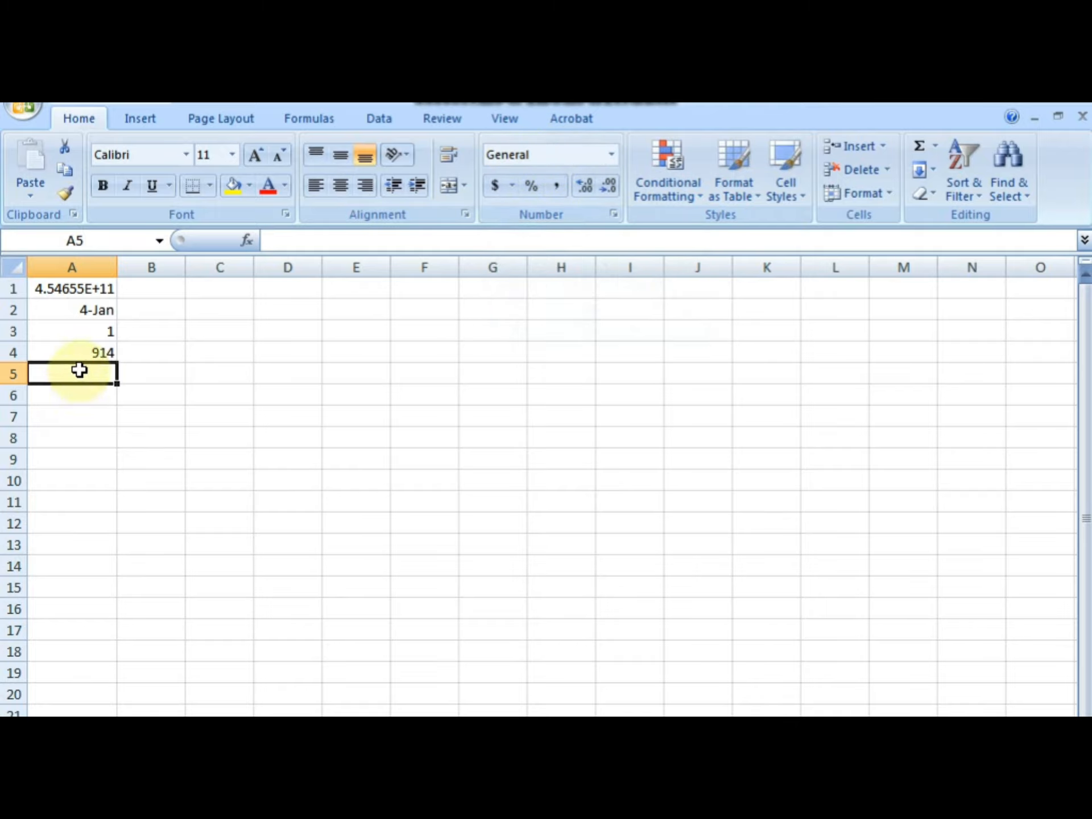
left_click_drag(80, 373, 80, 487)
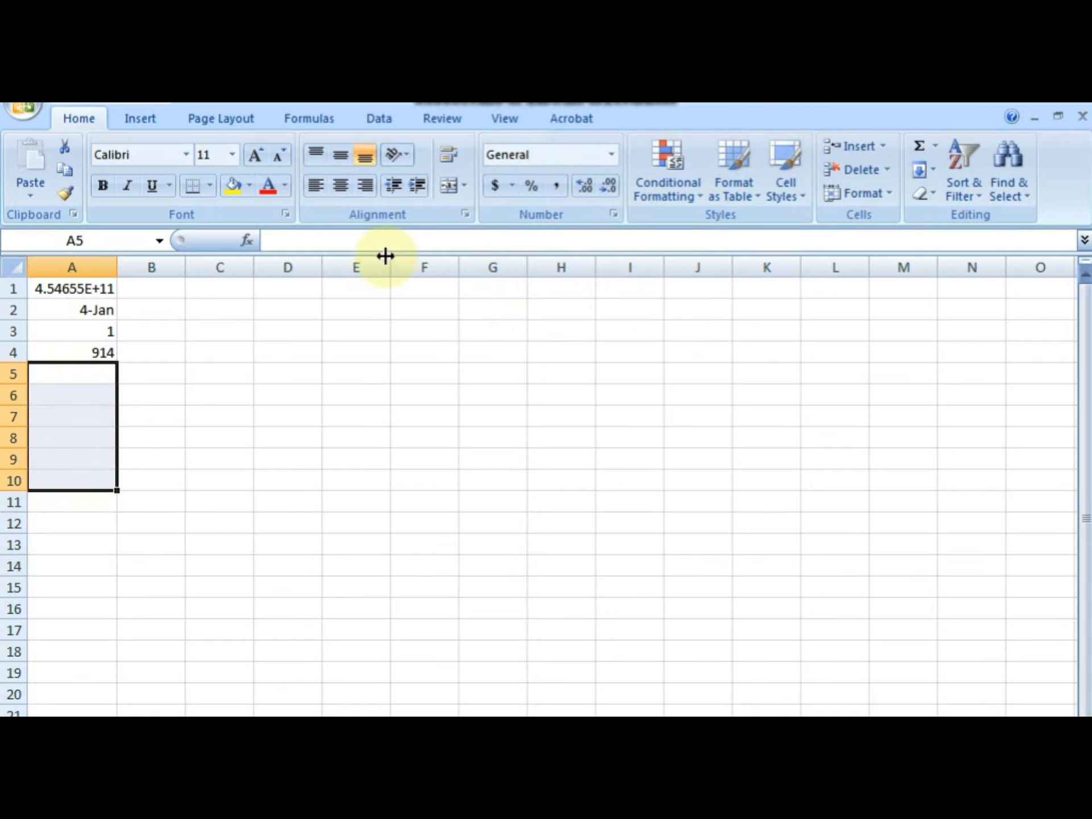
left_click(611, 155)
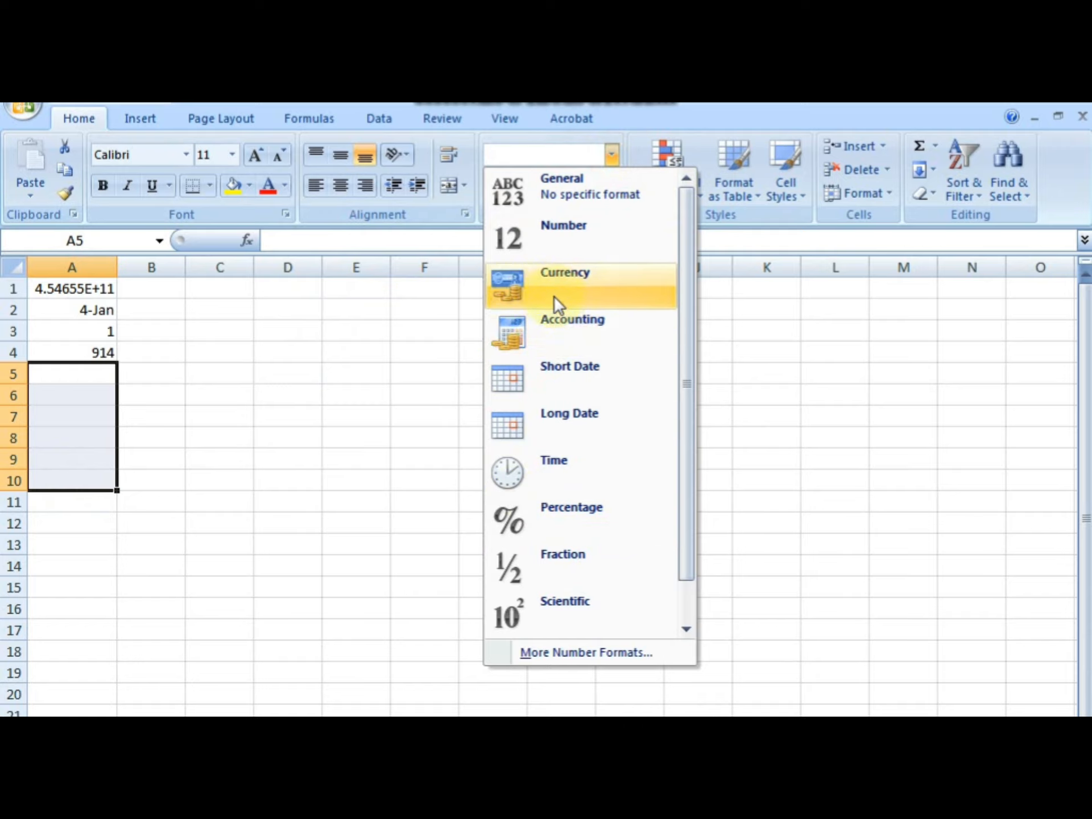
left_click(239, 461)
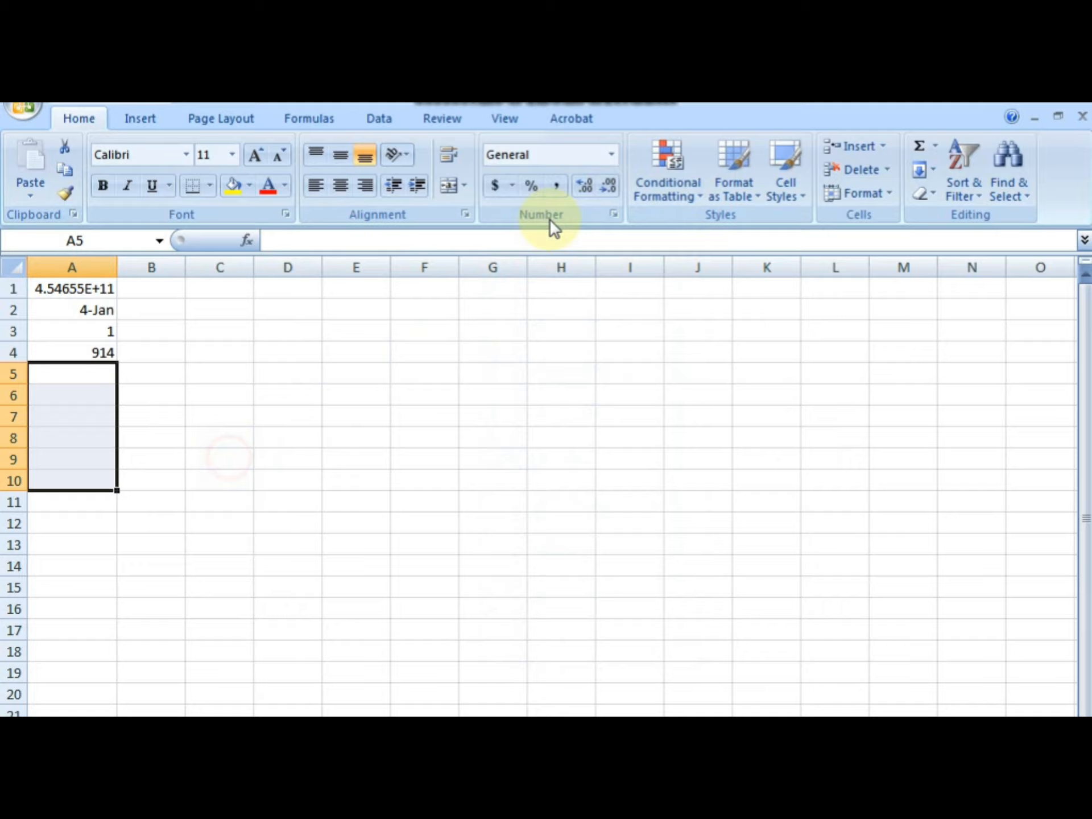
left_click(612, 155)
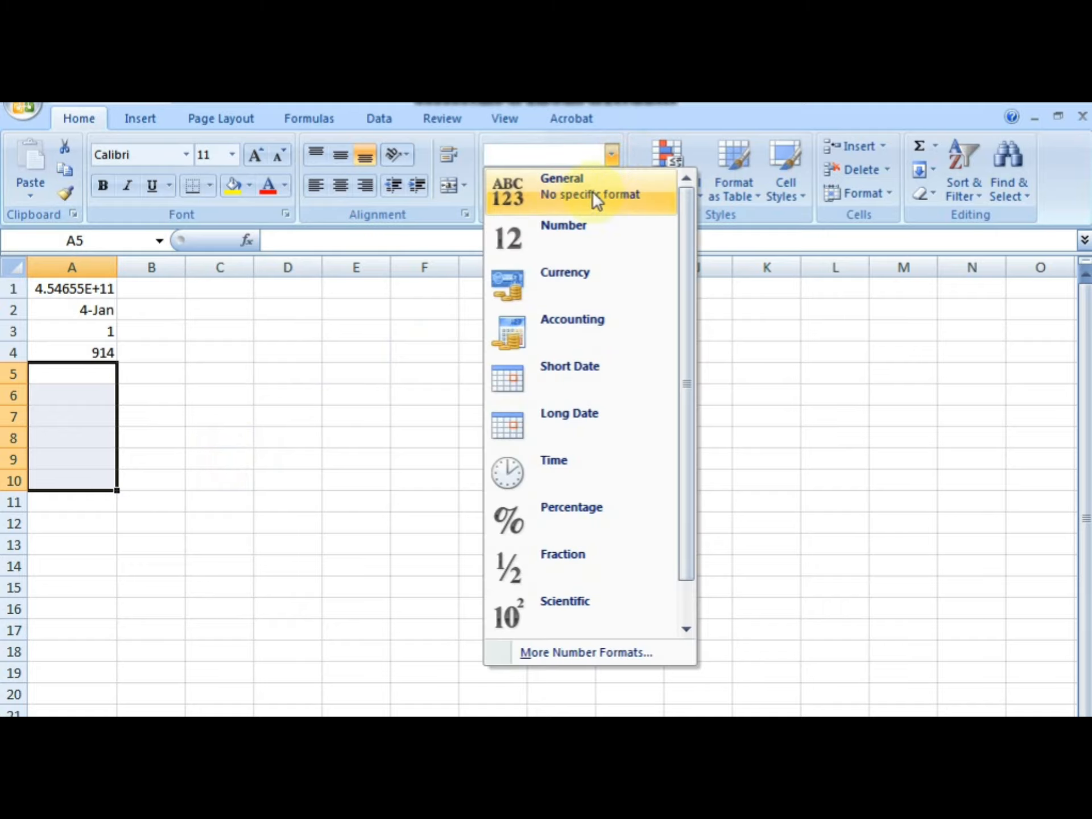
left_click(315, 326)
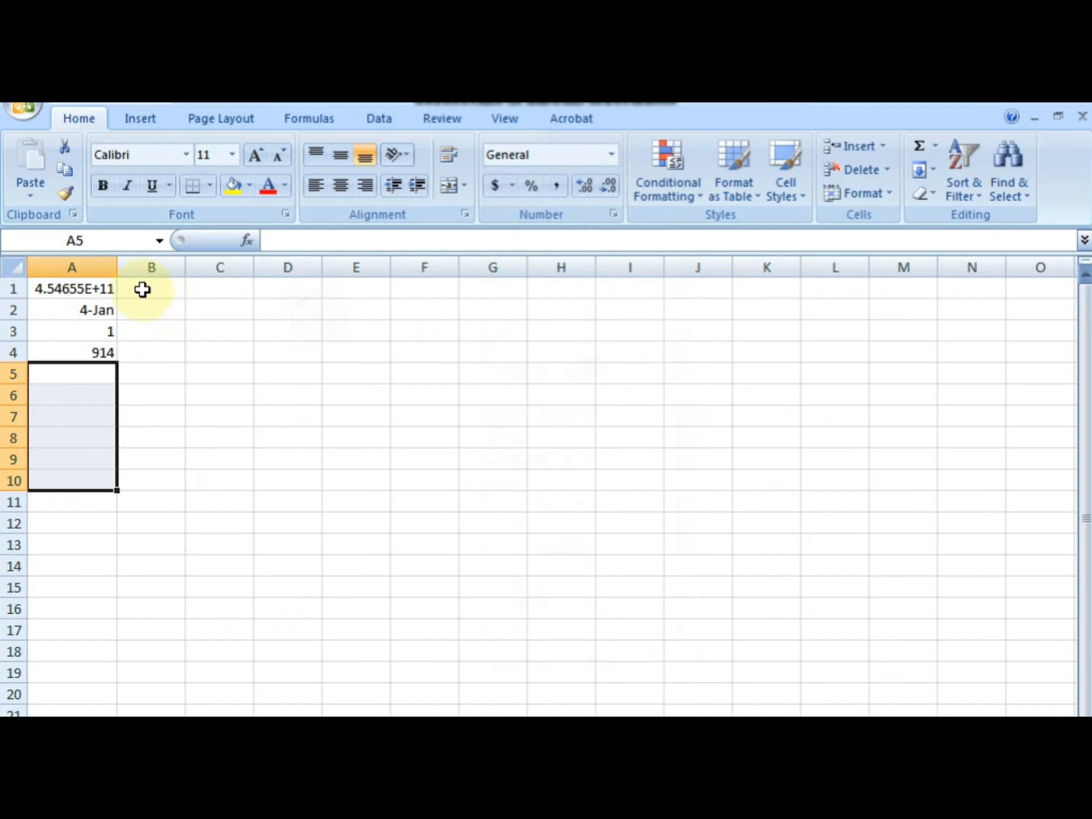
Apply the Number format to cells B1 through B11
left_click_drag(145, 287, 154, 500)
left_click(612, 154)
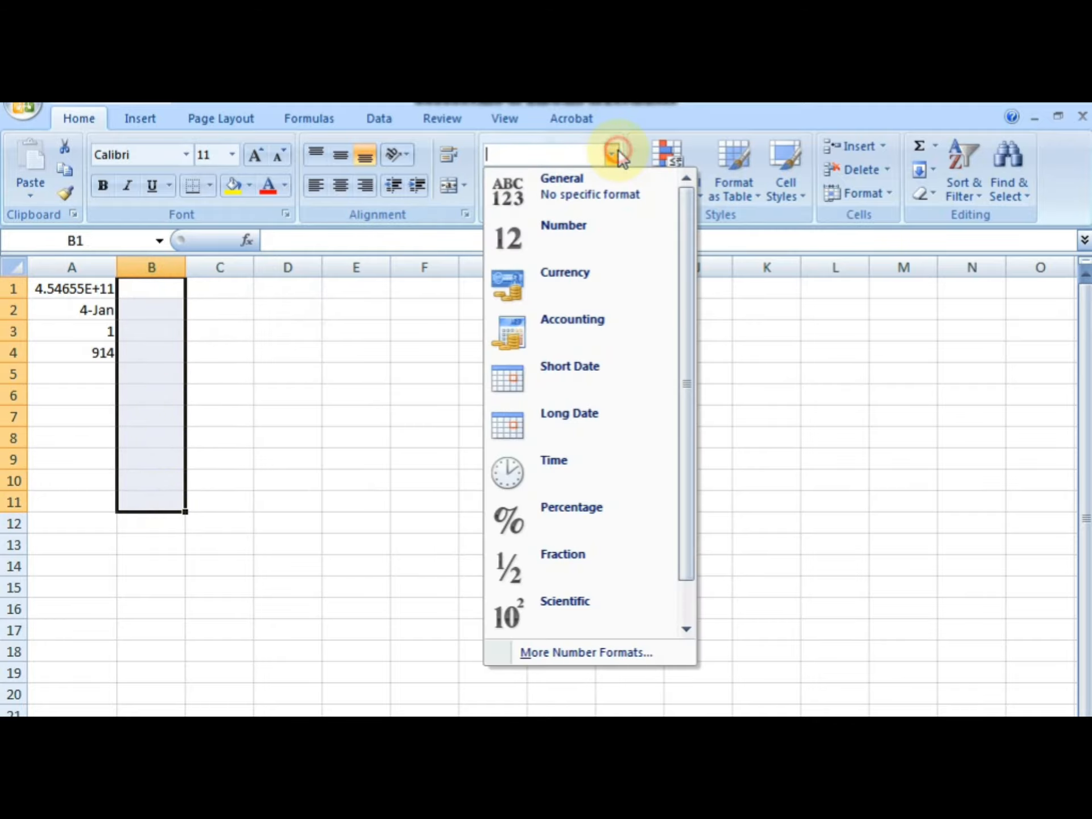
left_click(572, 246)
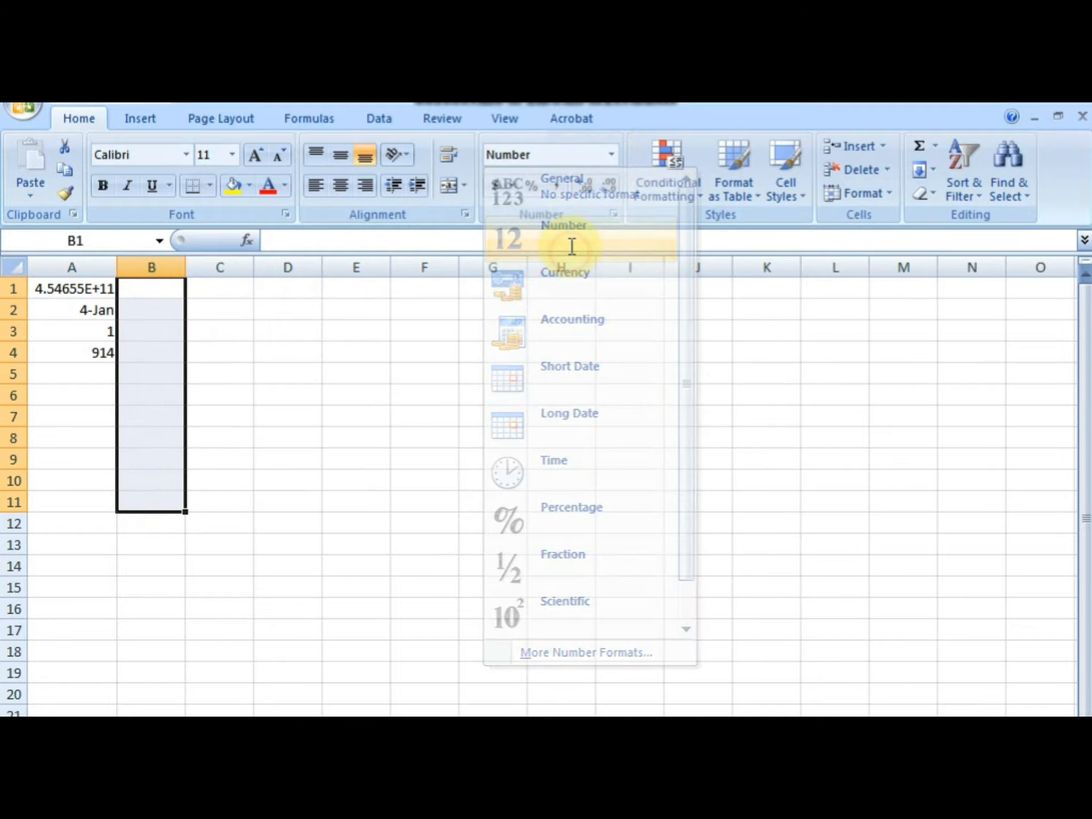
Enter the whole numbers 12, 14 and 125 in cells B2, B3 and B4
left_click(142, 305)
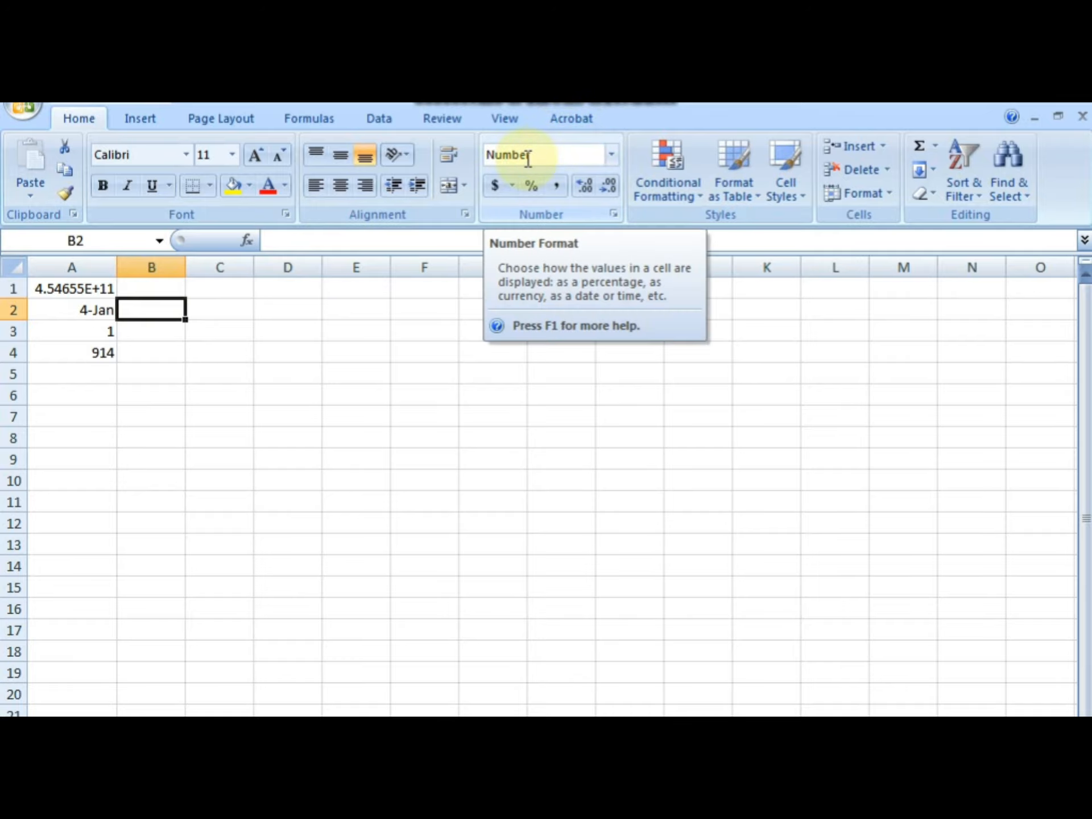
type("12")
key("Return")
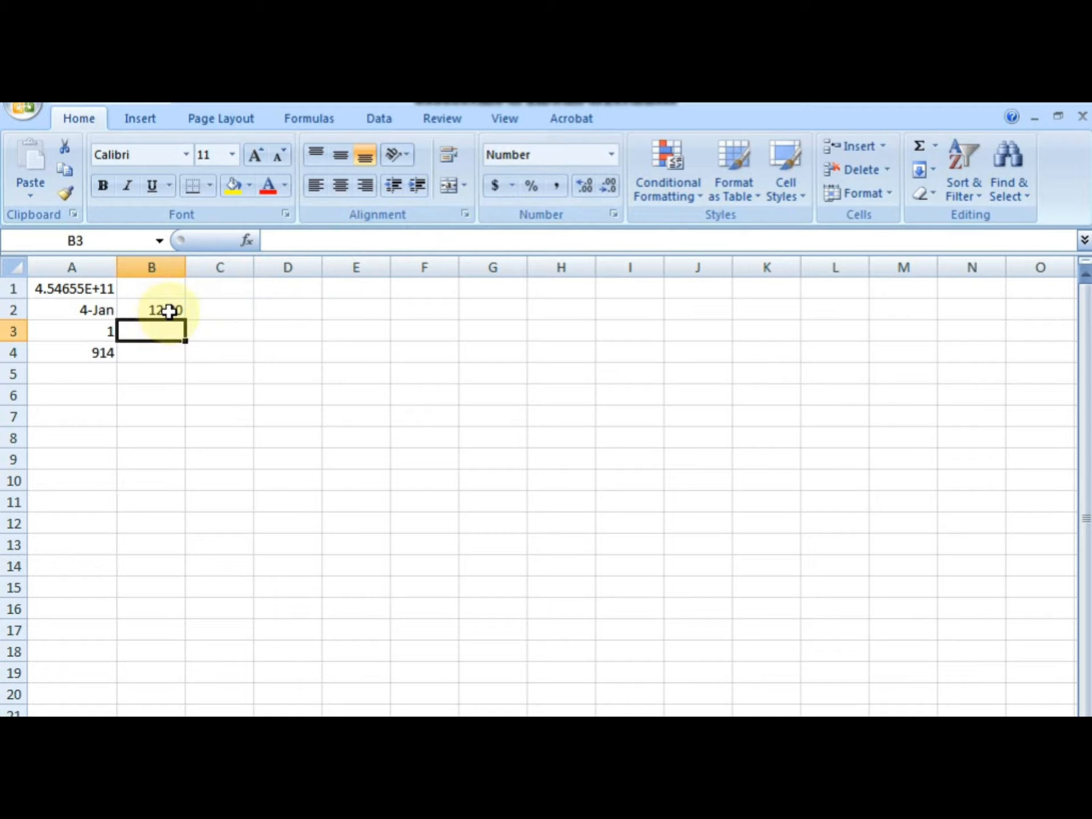
type("14")
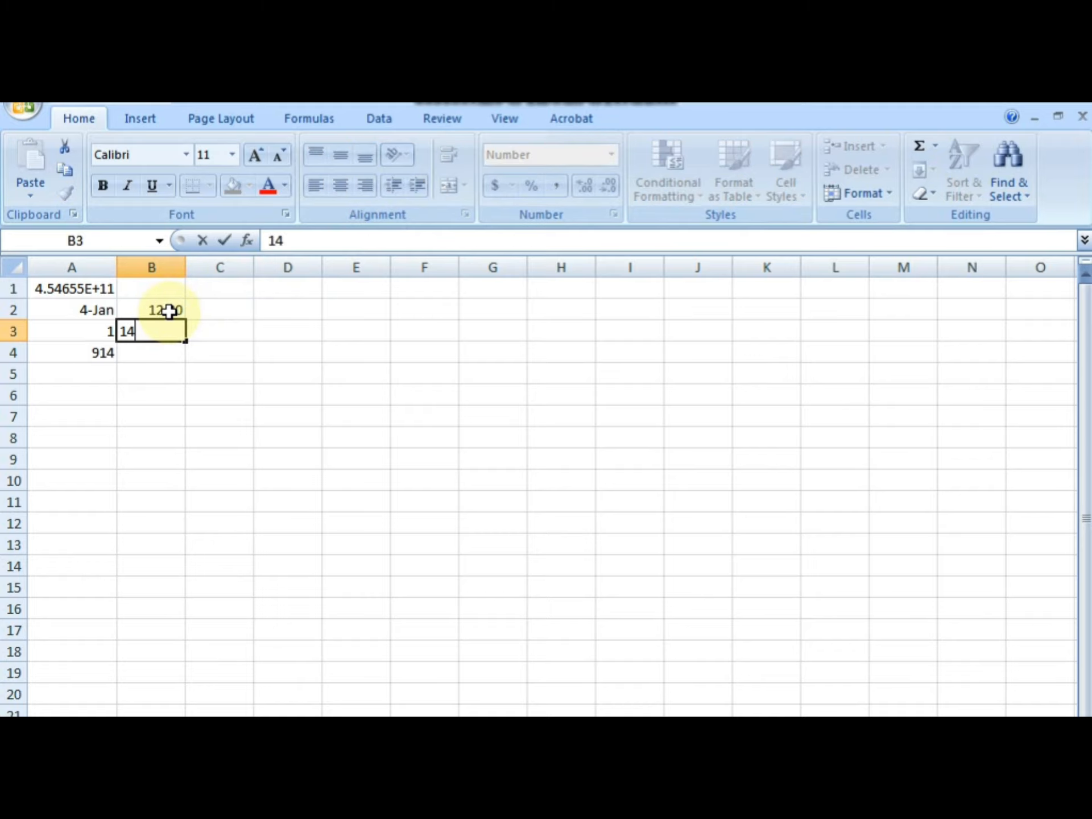
key("Return")
type("125")
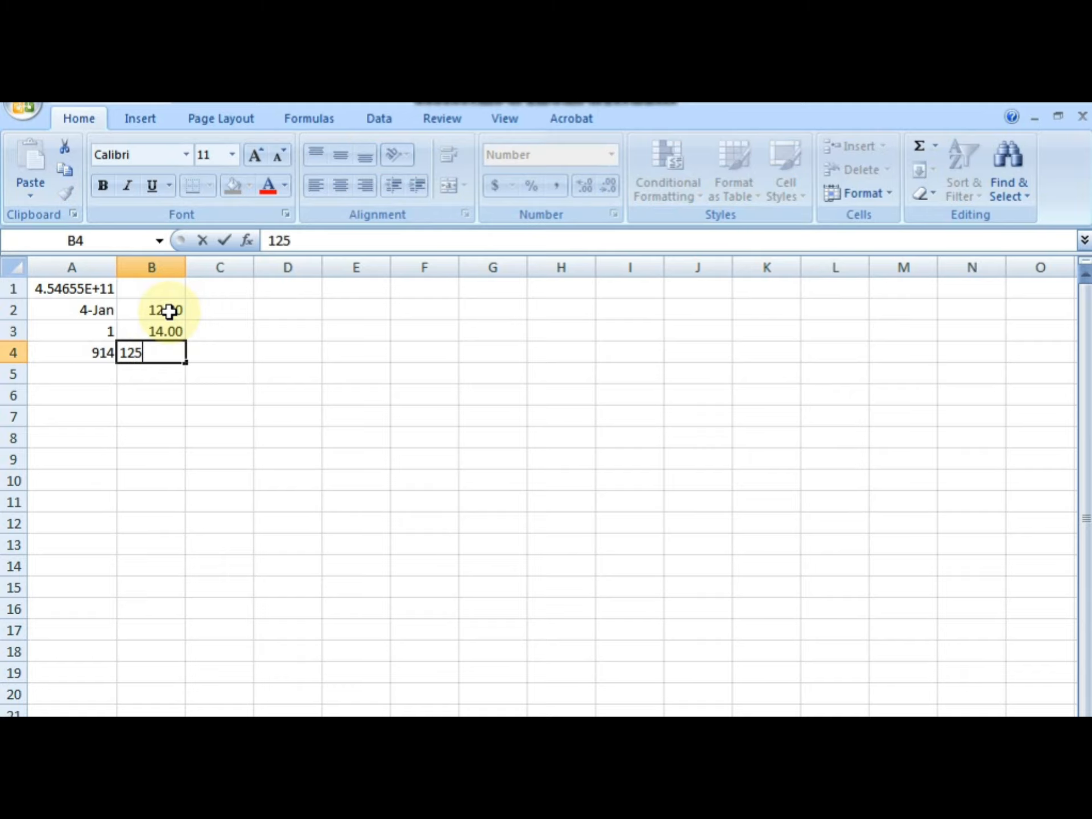
key("Return")
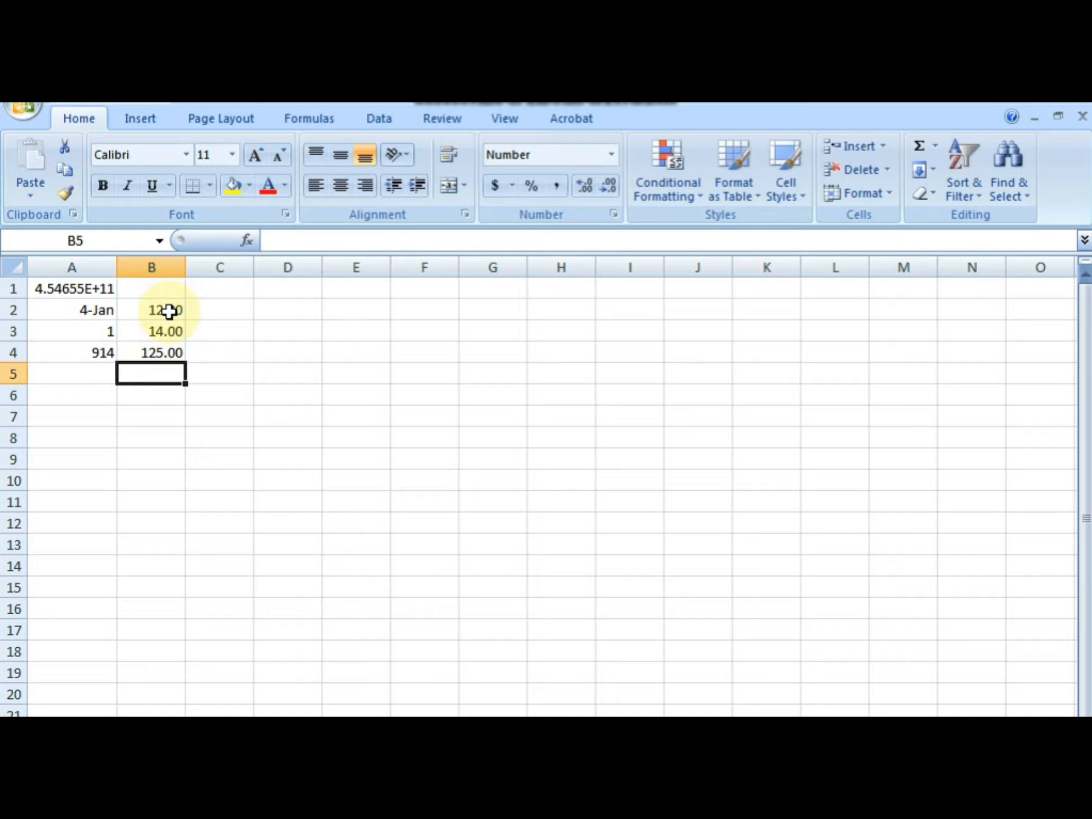
Enter the decimal values 136.35 in cell B5 and 142.365 in cell B6
type("136")
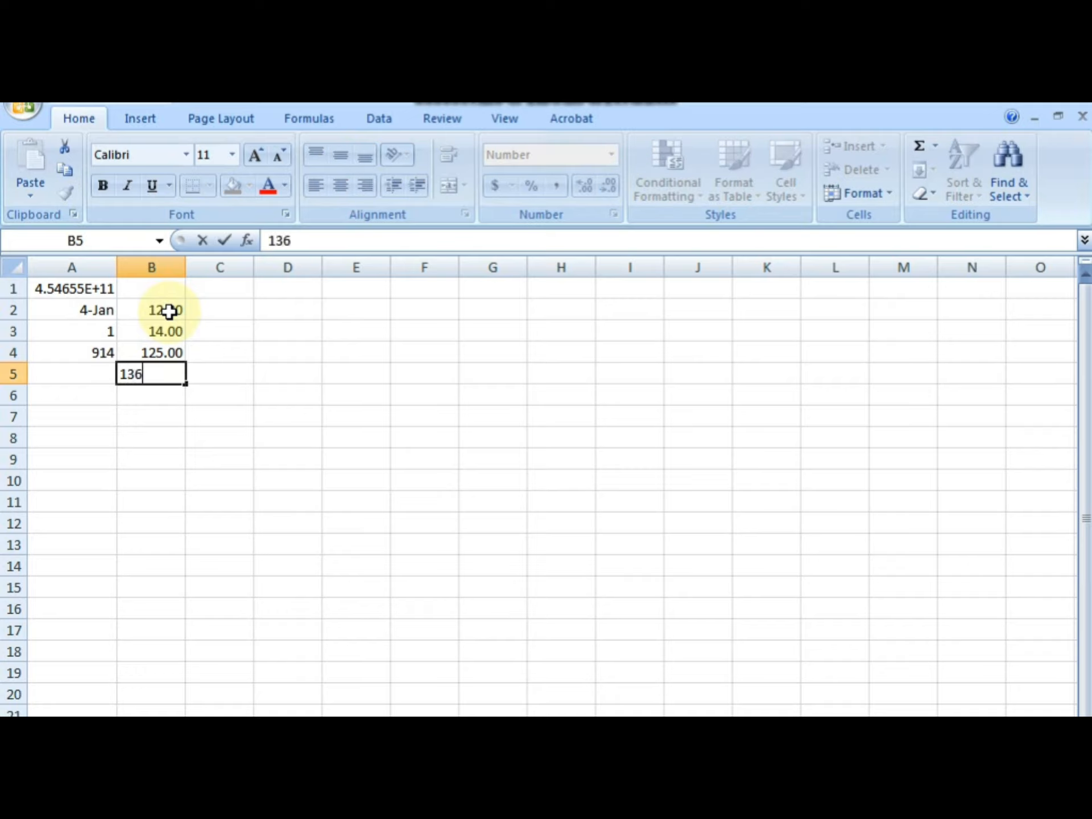
type(".35")
key("Return")
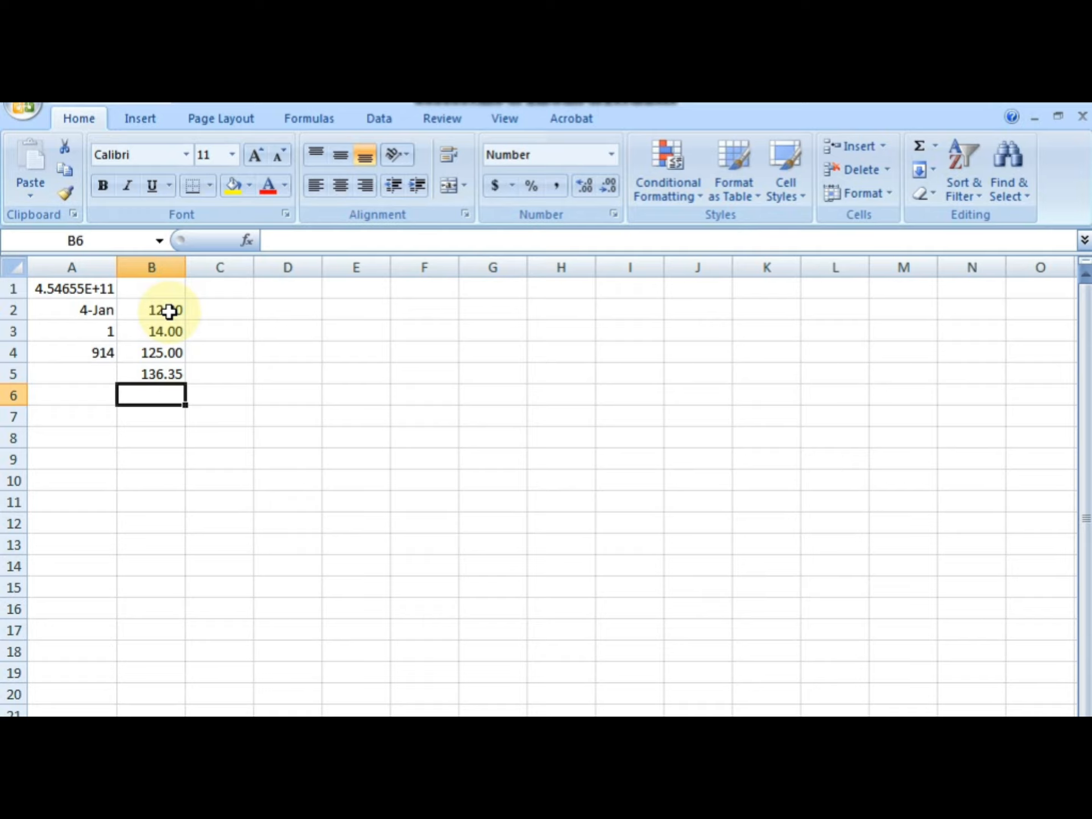
type("142.")
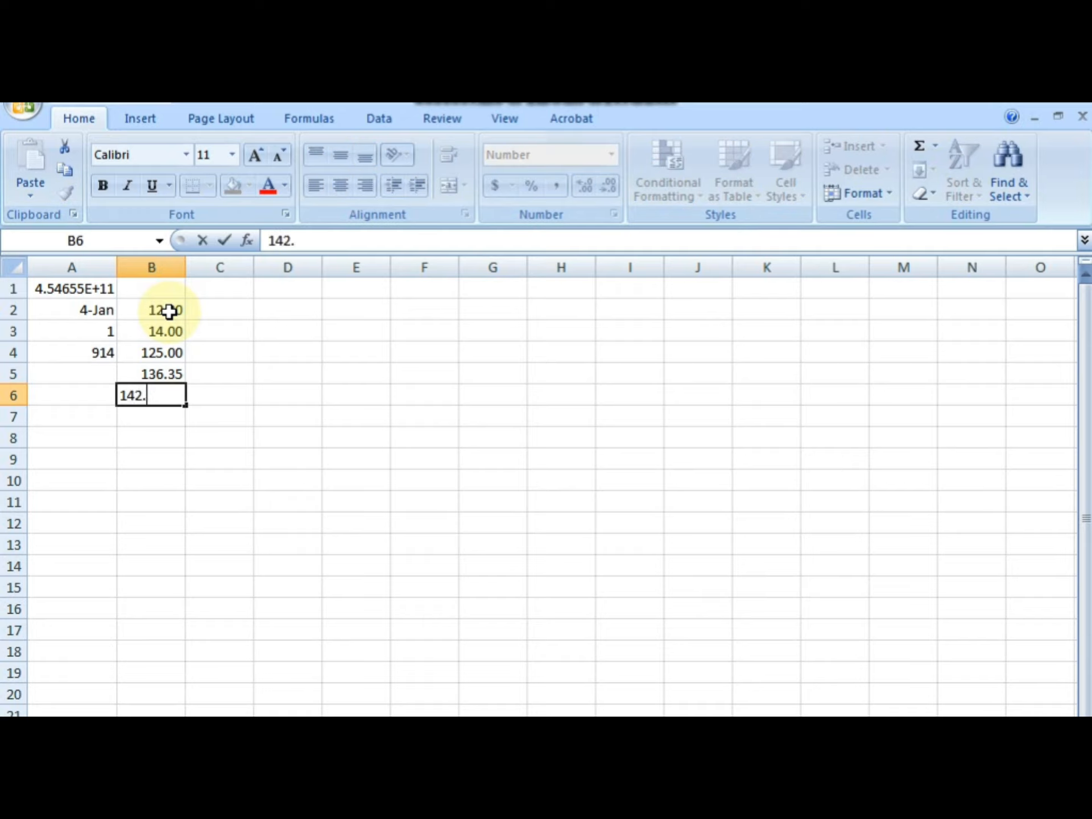
type("365")
key("Return")
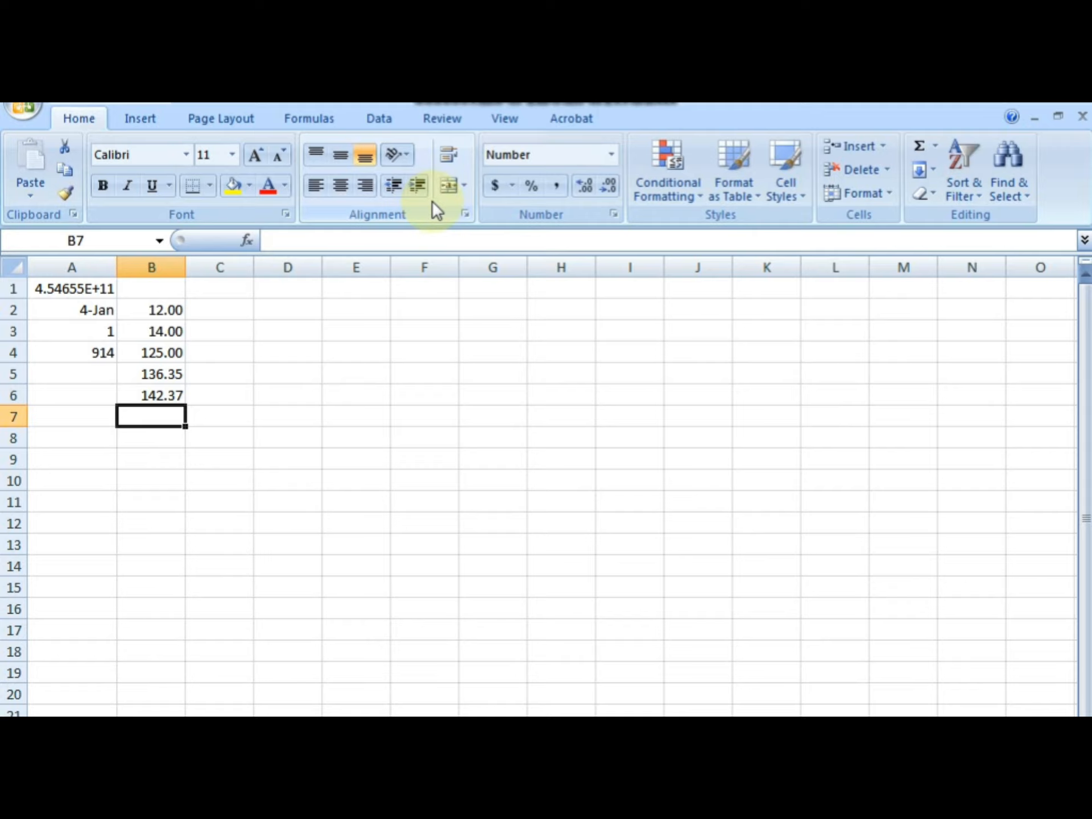
Increase the displayed decimals of cell B6 to six places
key("Up")
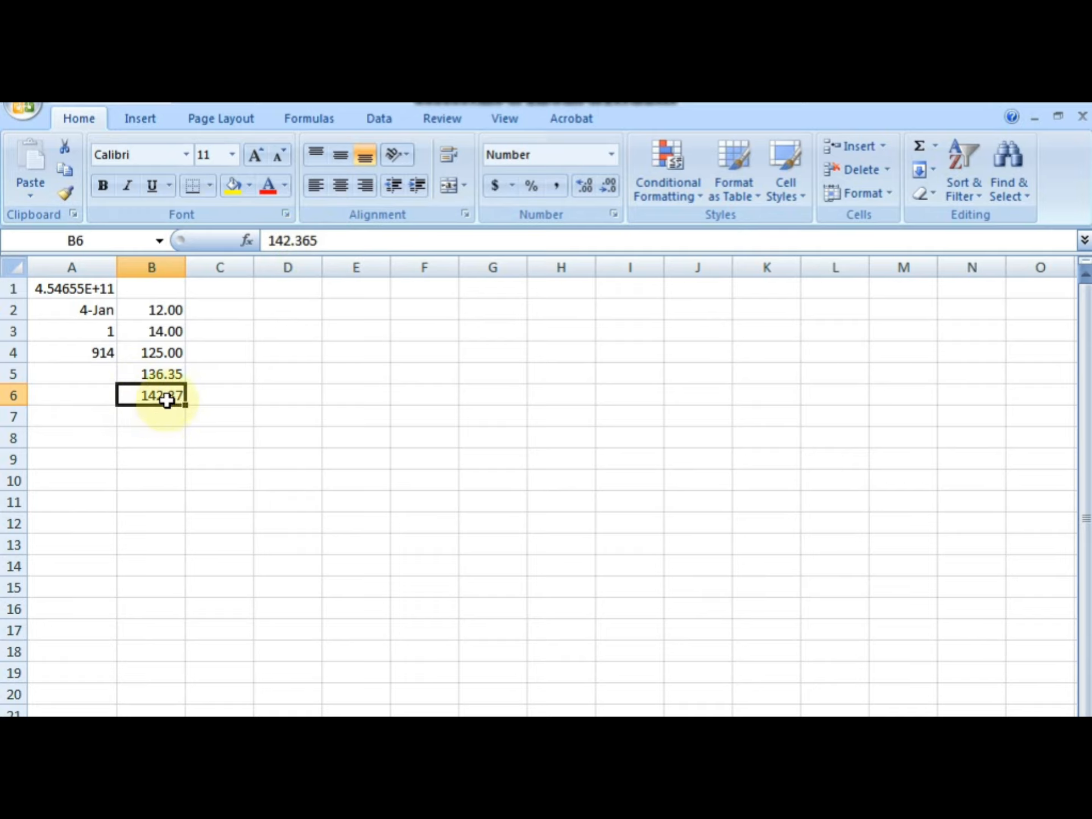
left_click(589, 188)
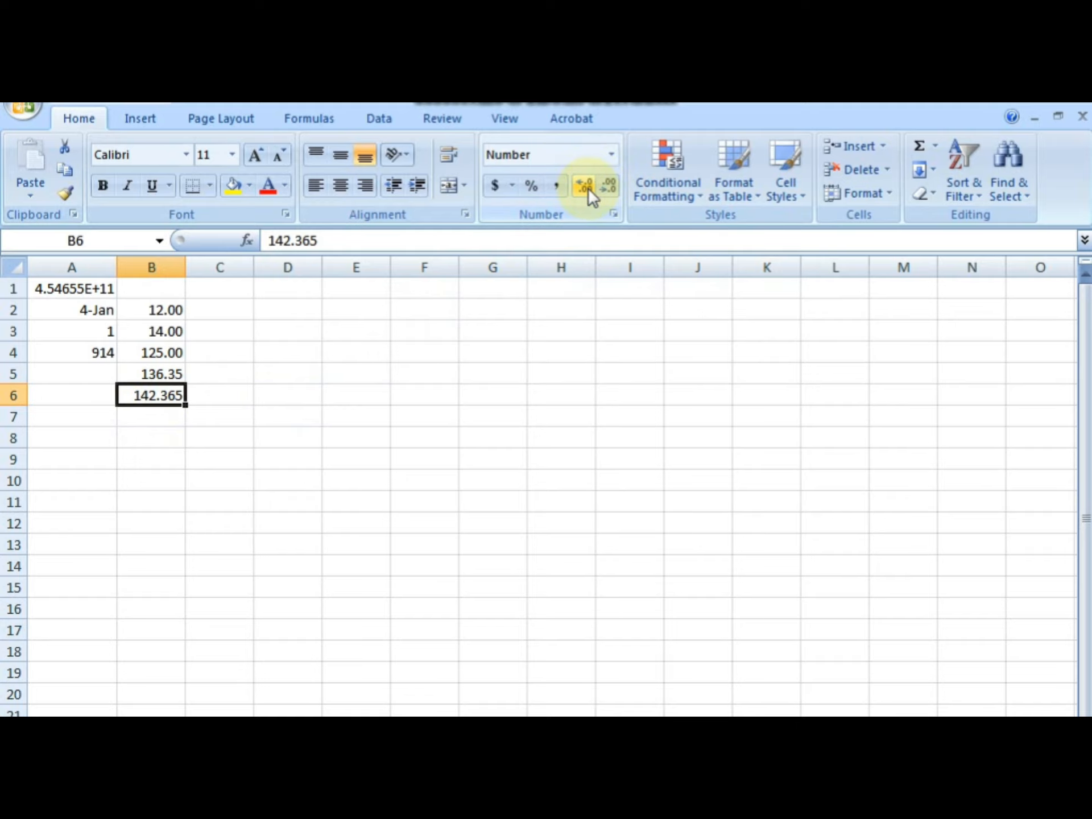
left_click(588, 188)
left_click(589, 188)
left_click(589, 187)
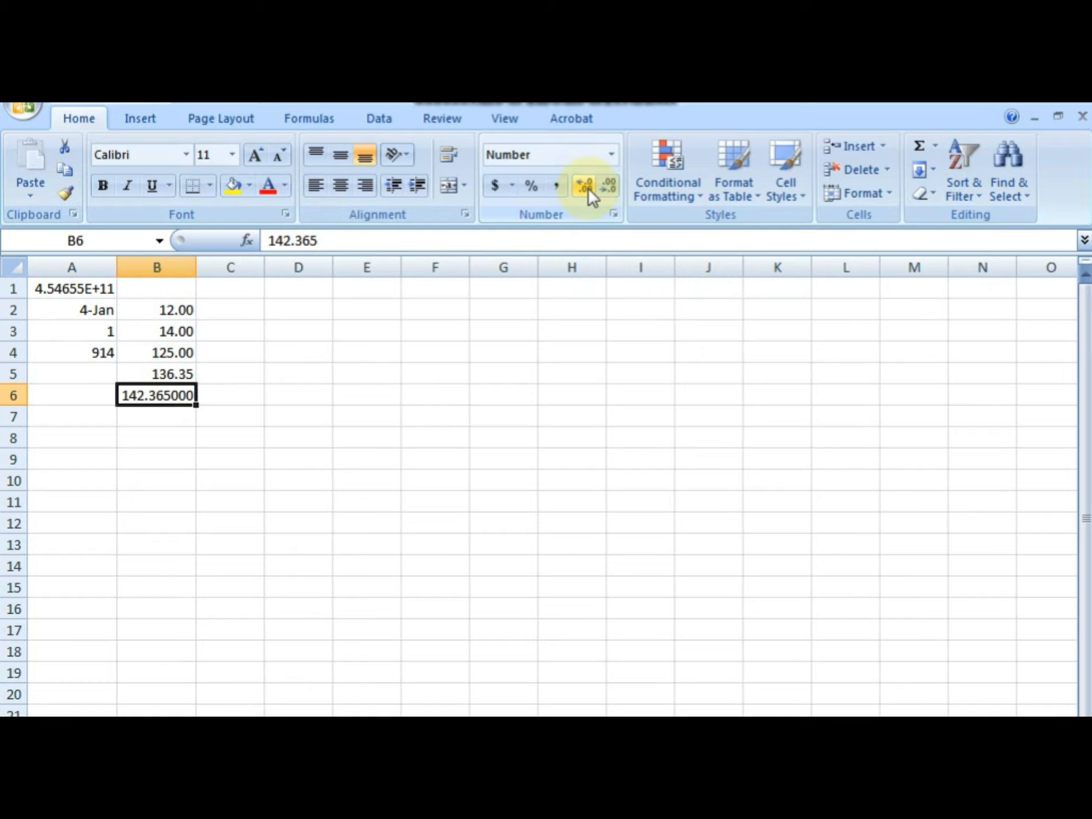
Reduce the displayed decimals of cell B6 to two places
left_click(613, 189)
left_click(612, 189)
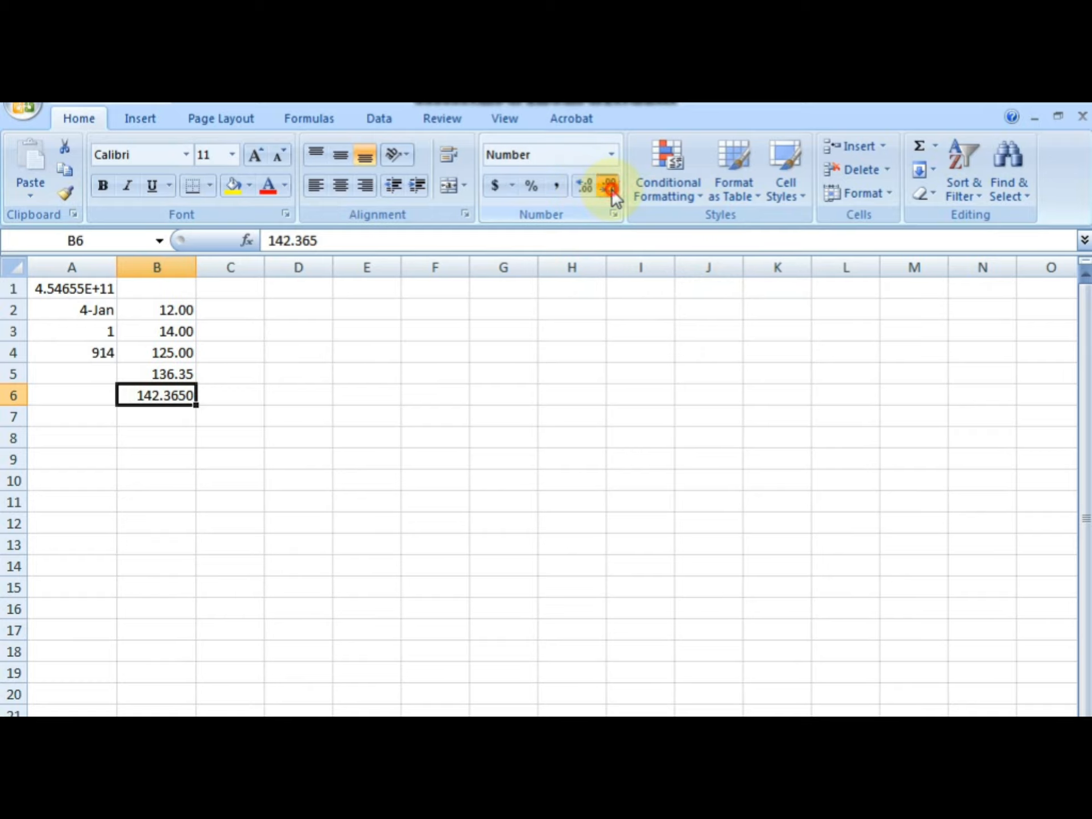
left_click(612, 189)
left_click(612, 189)
Enter 45.4654654 in cell B7
left_click(163, 414)
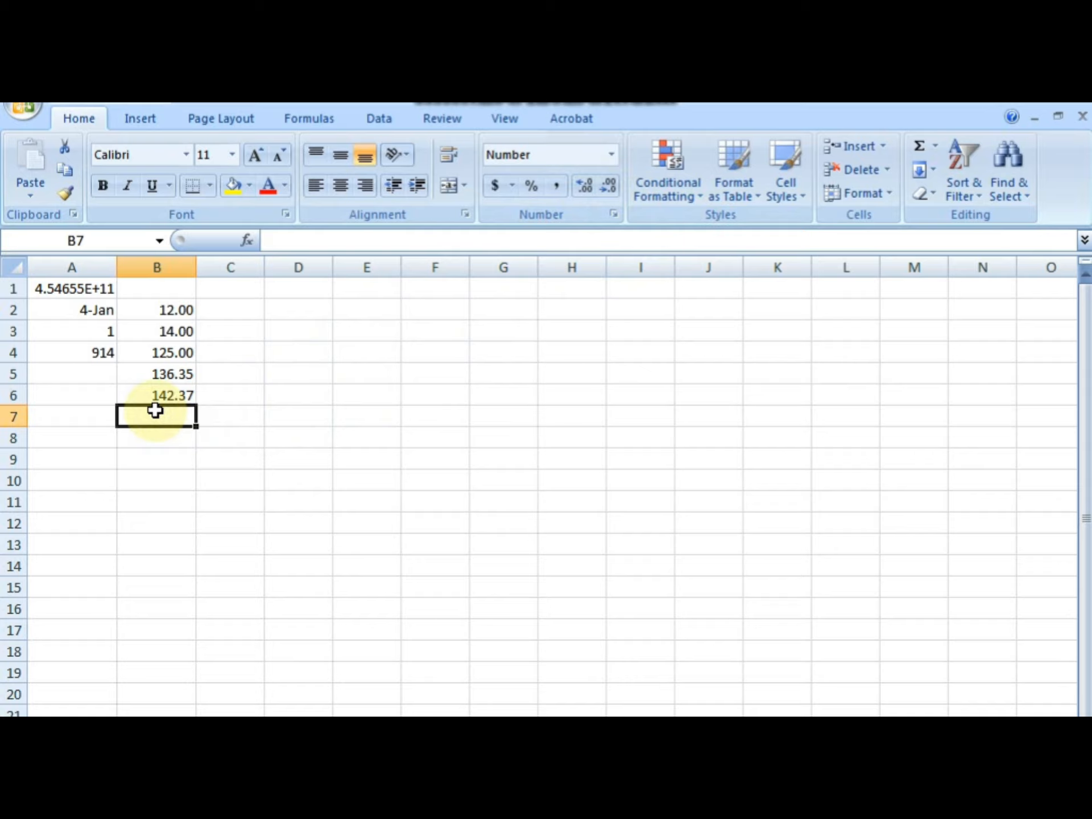
type("45.4654654")
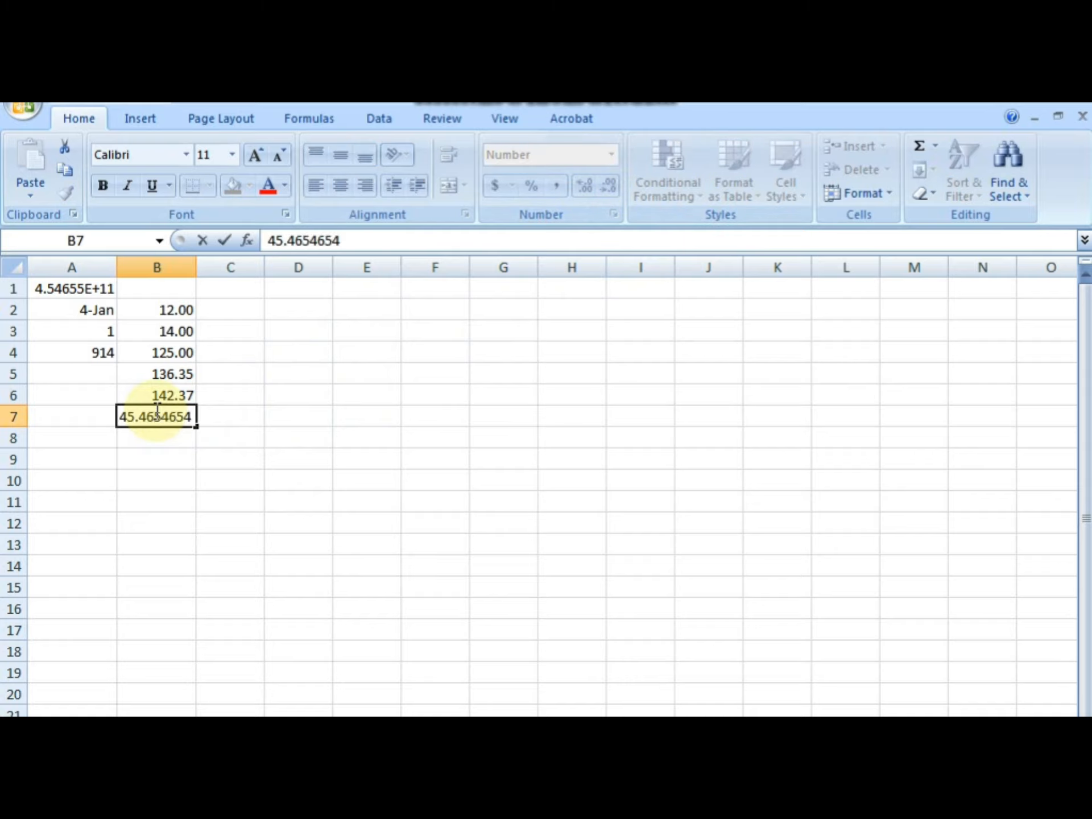
left_click(168, 500)
Increase the displayed decimals of cell B7 to eleven places
left_click(178, 419)
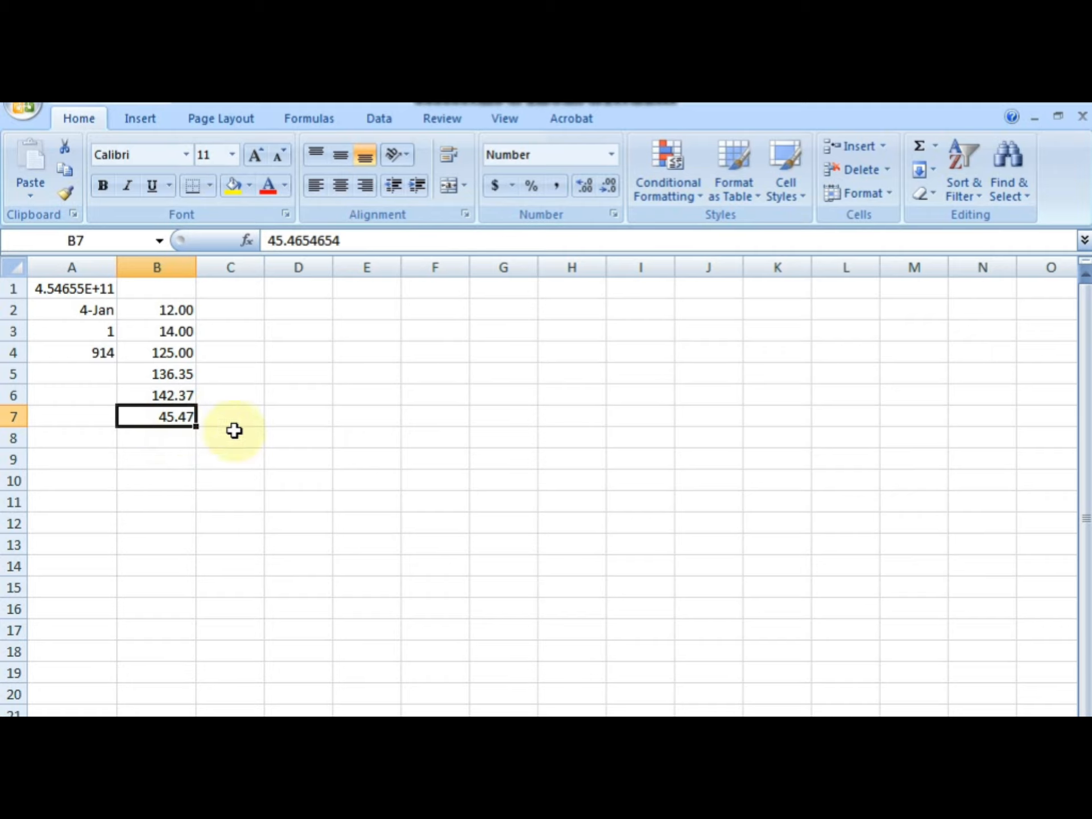
left_click(586, 186)
left_click(586, 185)
left_click(586, 186)
left_click(586, 186)
left_click(586, 185)
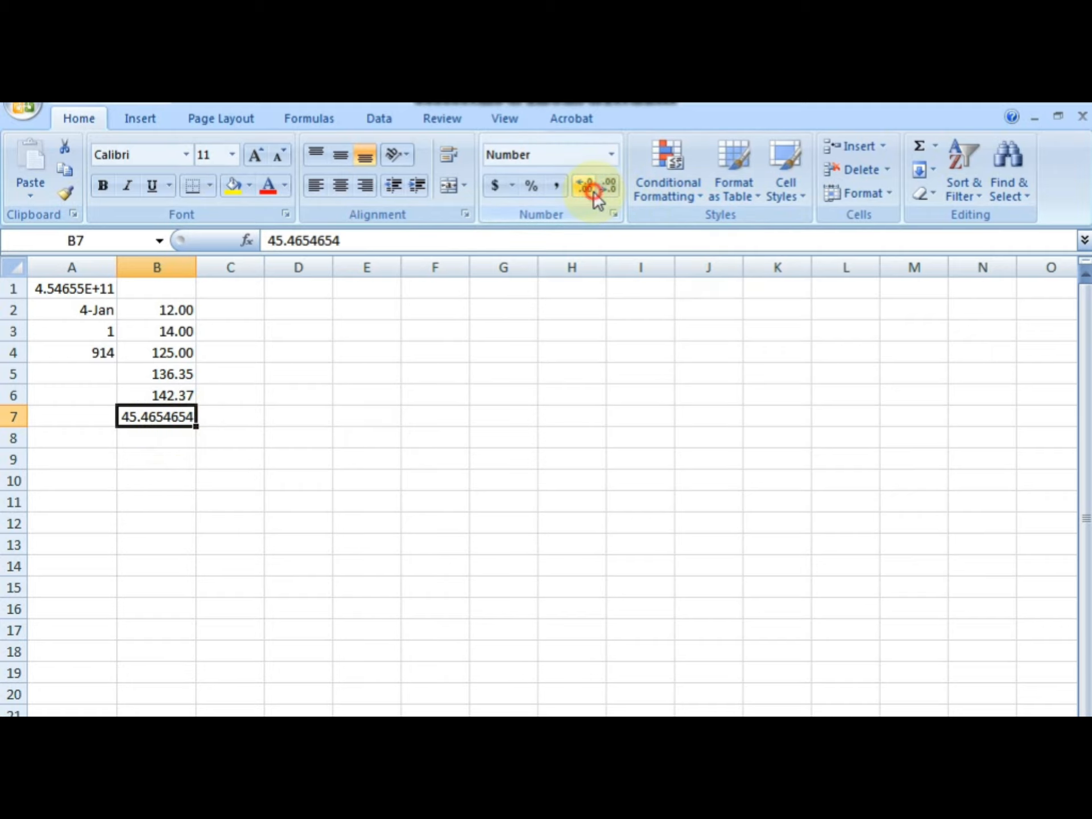
left_click(592, 190)
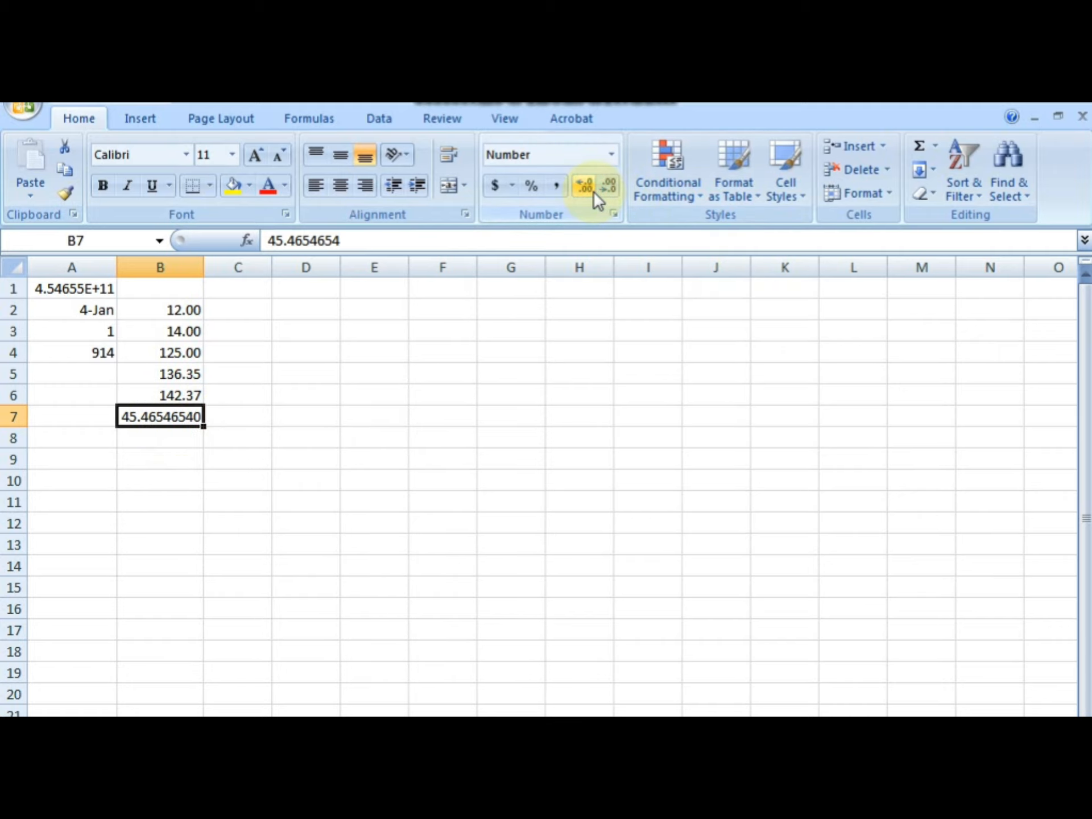
left_click(593, 191)
left_click(593, 191)
left_click(593, 191)
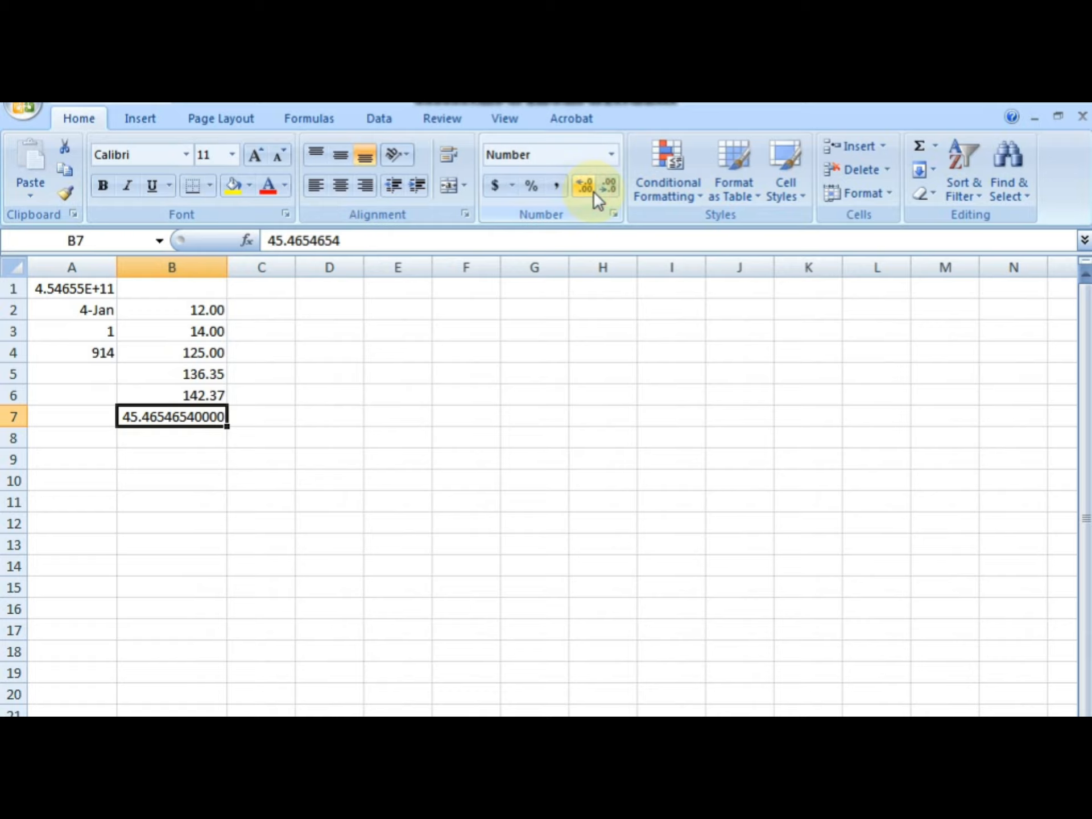
Reduce the displayed decimals of cell B7 until it shows a whole number
left_click(610, 185)
left_click(610, 186)
left_click(610, 186)
left_click(610, 185)
left_click(610, 185)
left_click(610, 185)
left_click(610, 185)
left_click(610, 185)
left_click(610, 186)
left_click(610, 186)
left_click(610, 186)
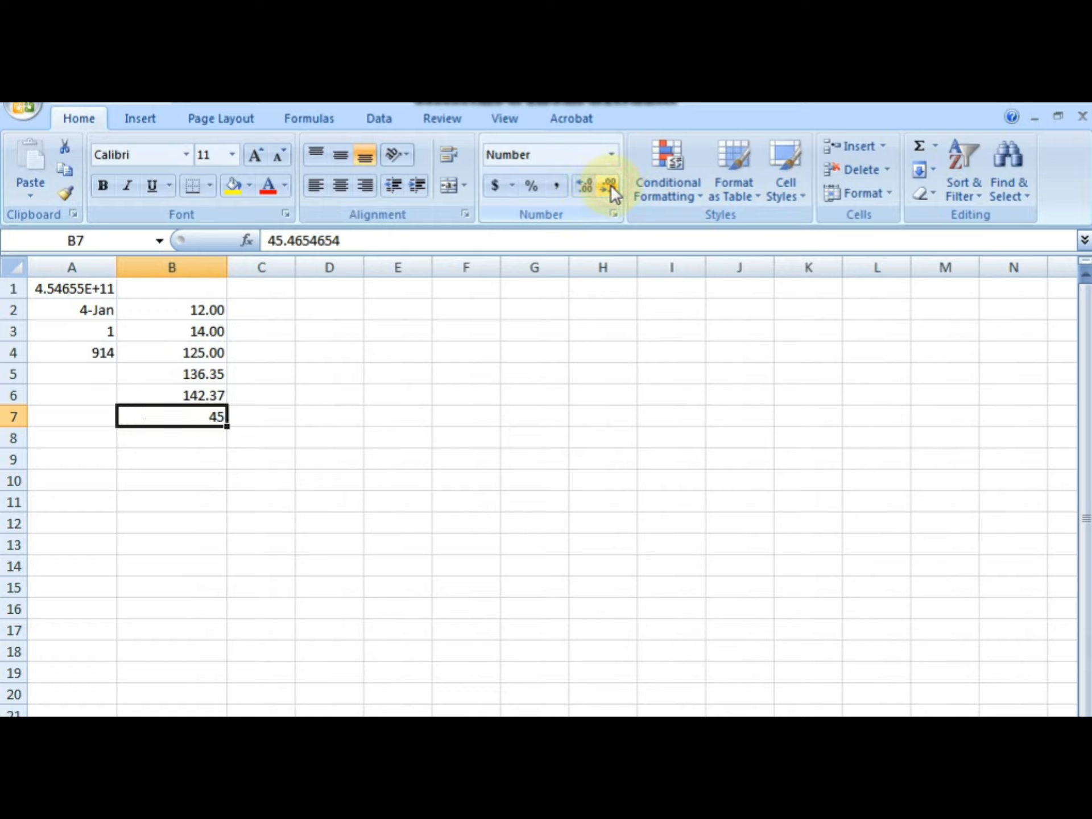
left_click(459, 496)
Reduce the displayed decimals of cells B2 through B6 to zero places
left_click(202, 308)
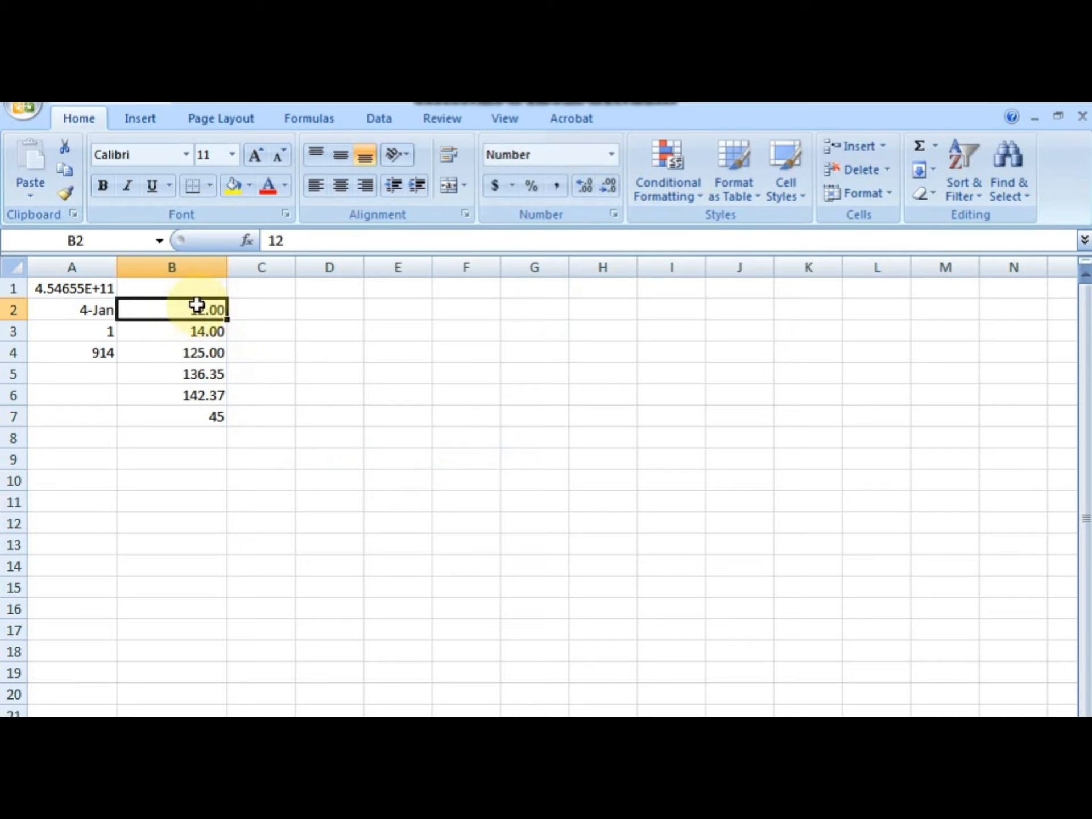
left_click_drag(207, 305, 216, 396)
left_click(616, 184)
left_click(616, 183)
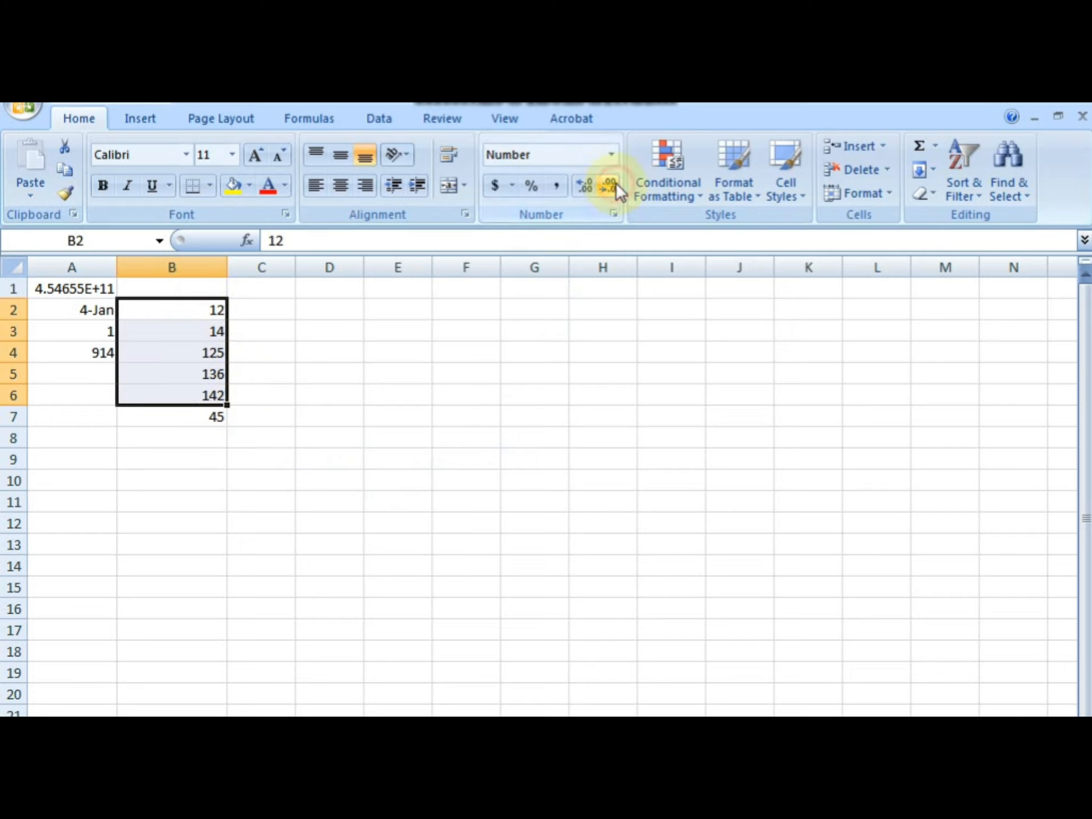
Undo the last decimal reduction on cells B2 through B6
left_click(368, 356)
left_click(206, 350)
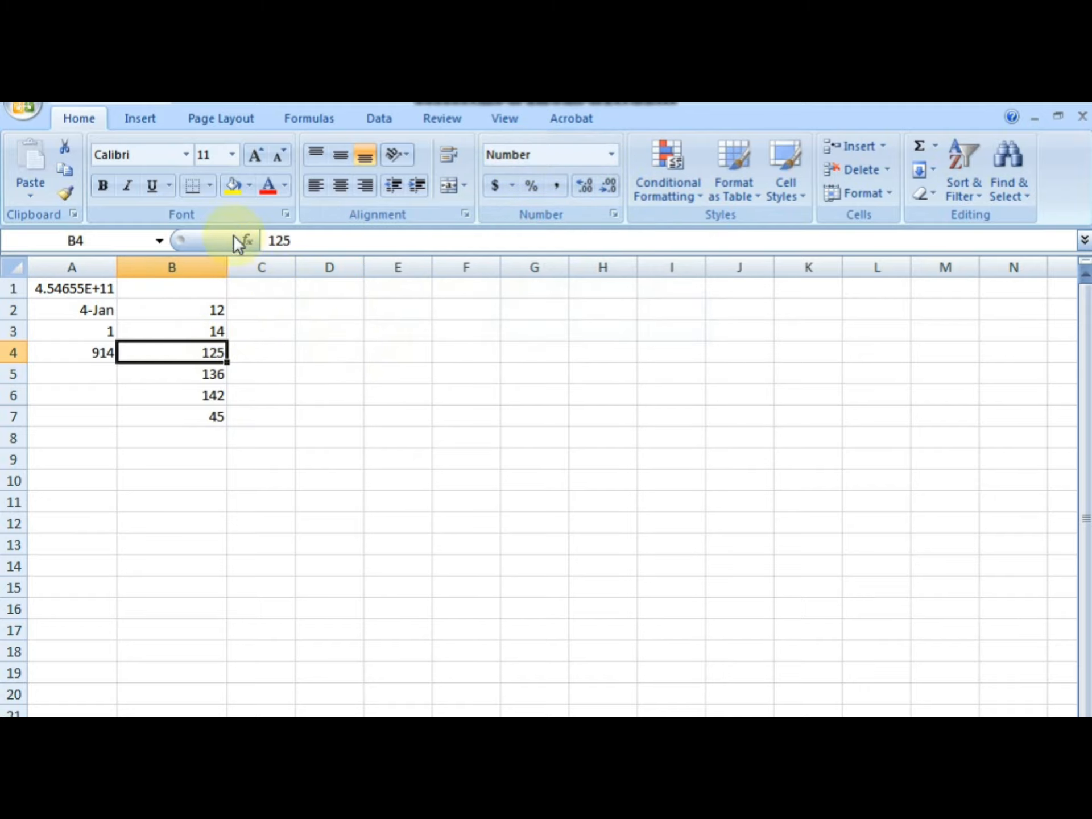
key("ctrl+z")
left_click(248, 388)
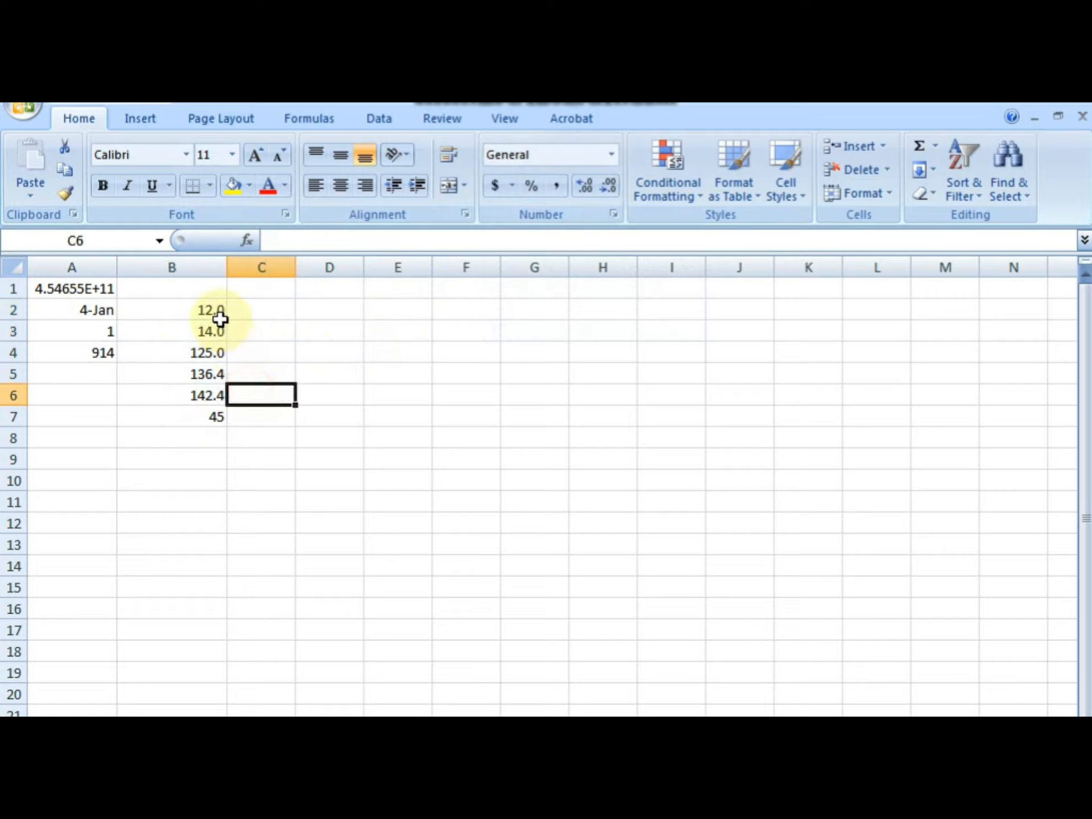
Apply the General format to cells B2 through B7
left_click_drag(212, 309, 214, 417)
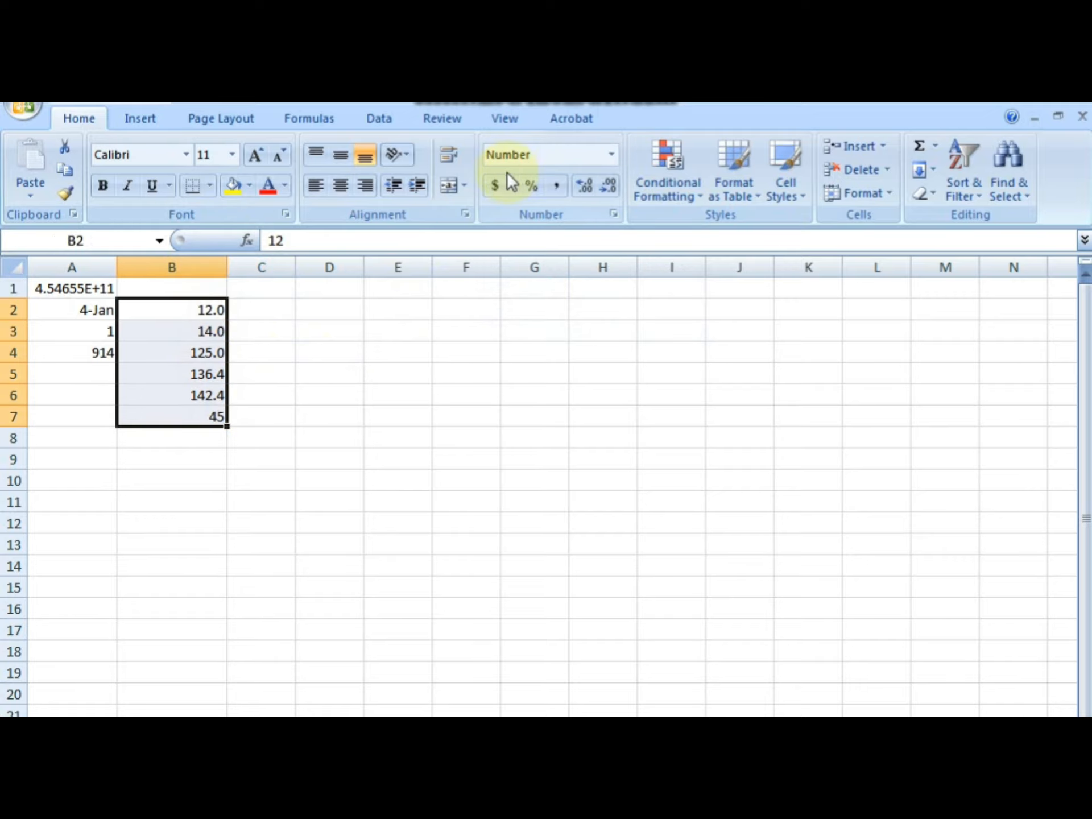
left_click(611, 155)
left_click(581, 184)
key("Right")
left_click(612, 155)
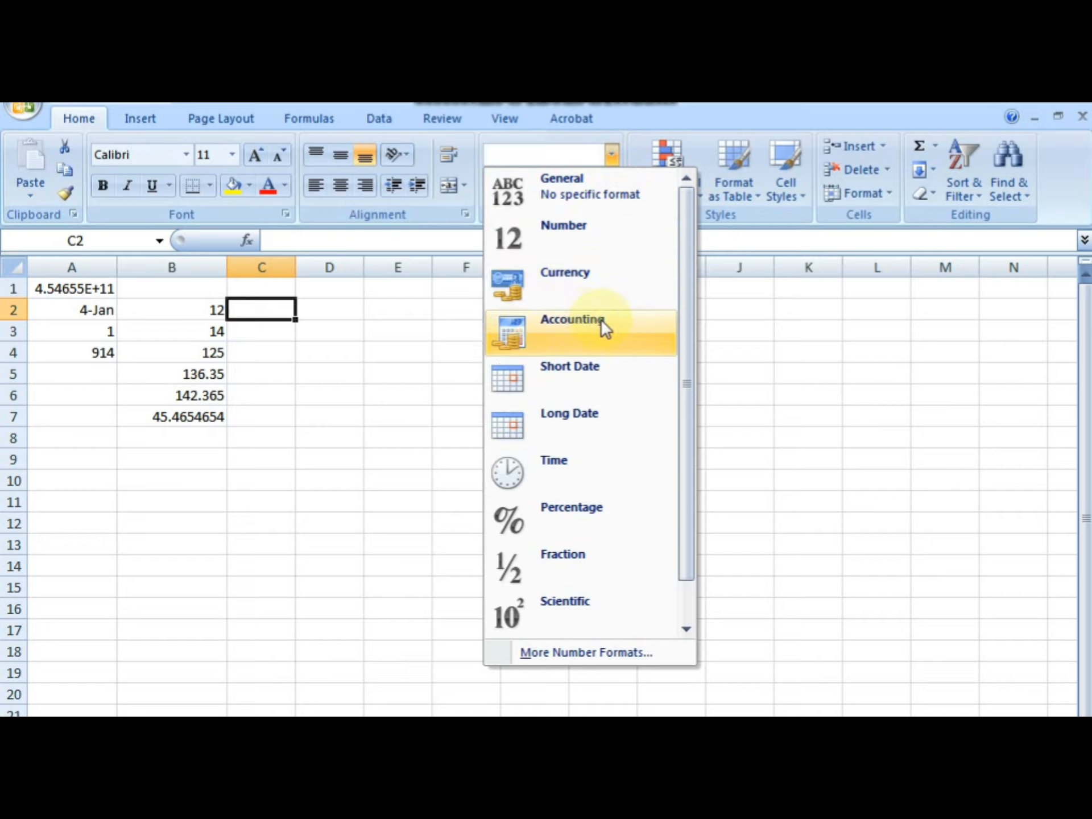
left_click(356, 349)
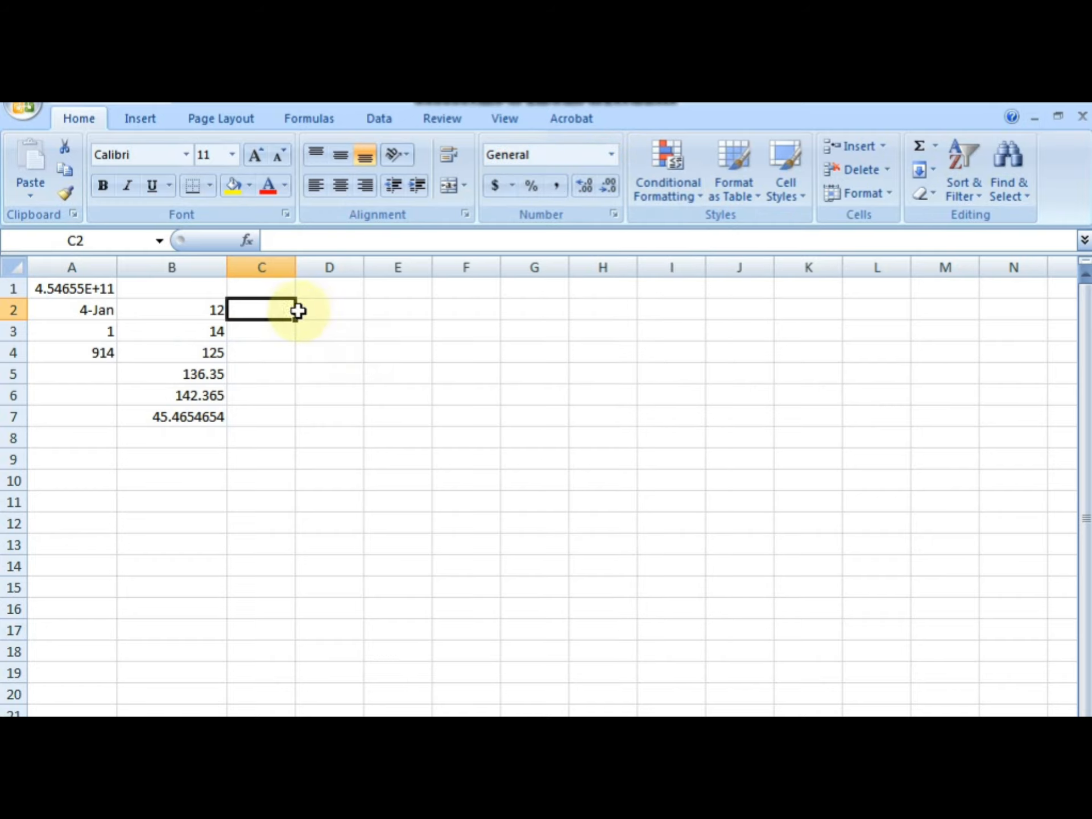
Apply the Currency format to the empty cells C1 through C11
left_click_drag(264, 285, 283, 506)
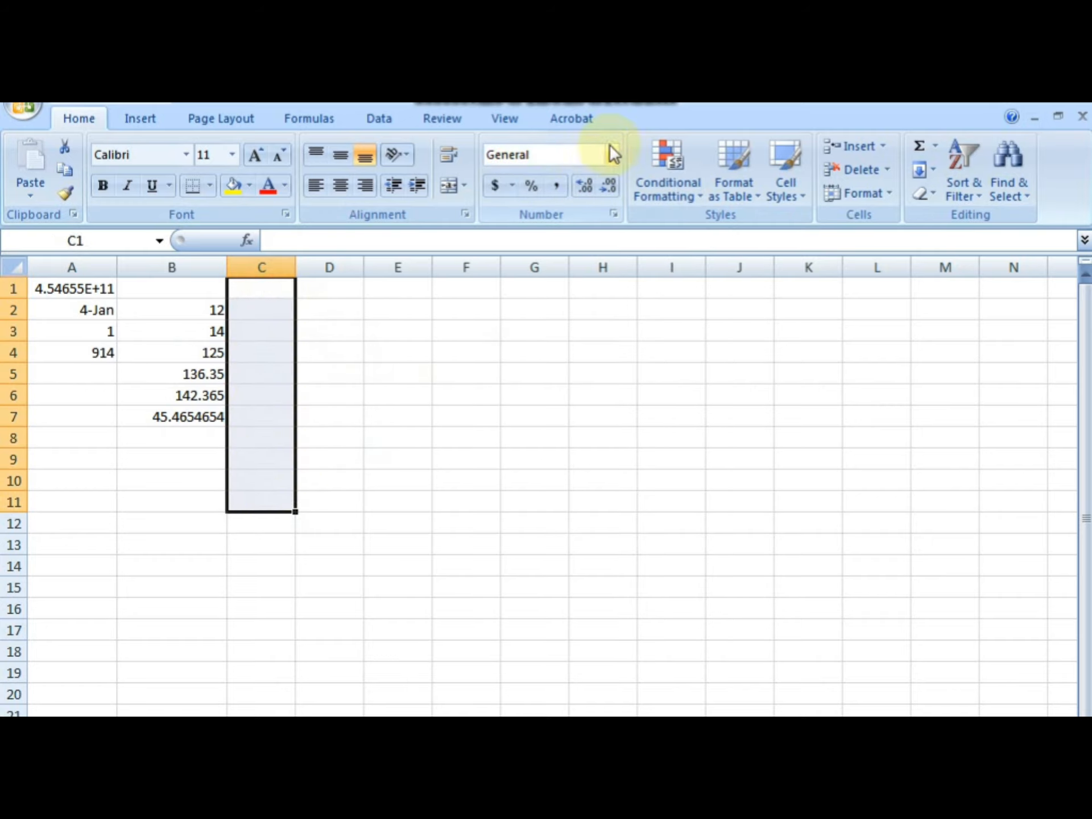
left_click(613, 158)
left_click(600, 297)
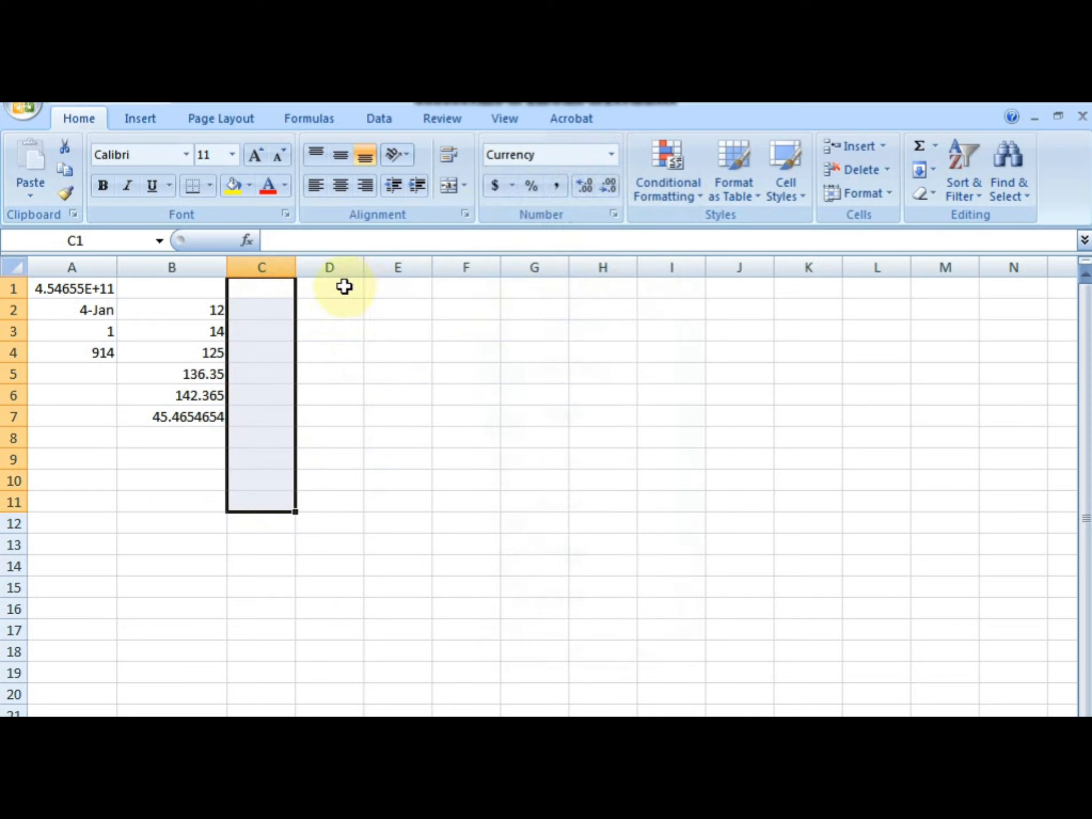
Apply the Accounting format to the empty cells D1 through D10
left_click_drag(344, 288, 341, 484)
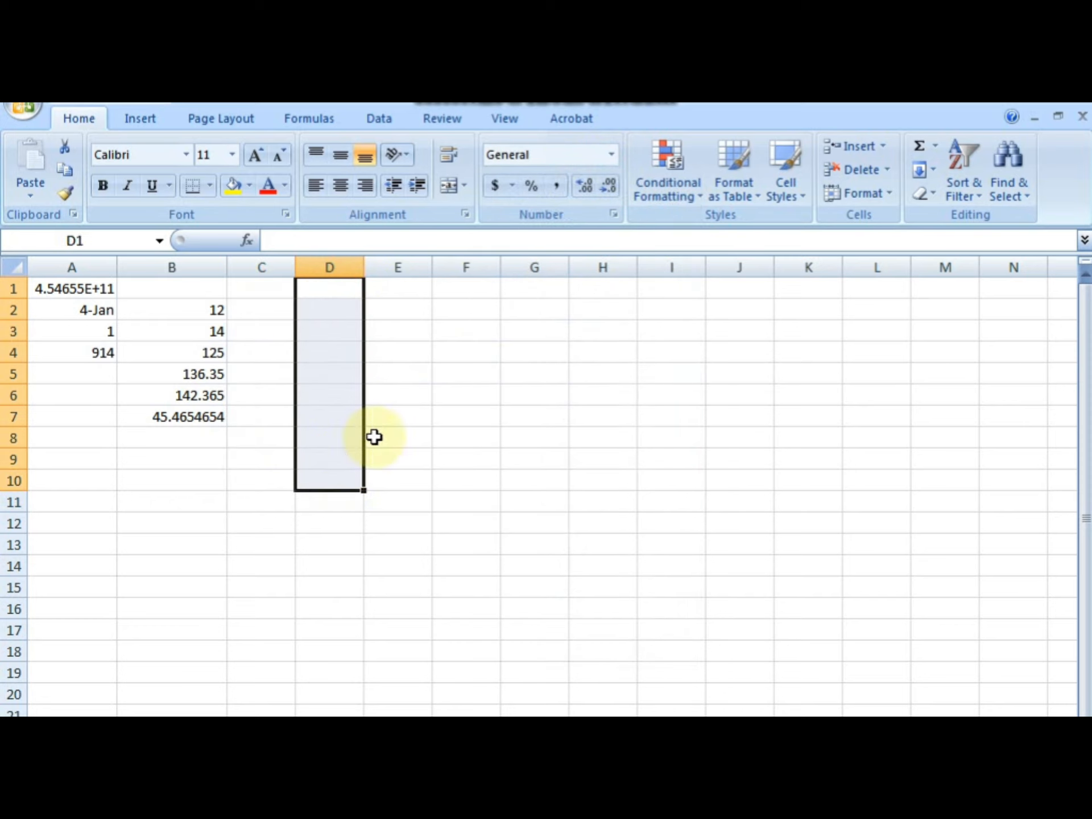
left_click(611, 155)
left_click(568, 333)
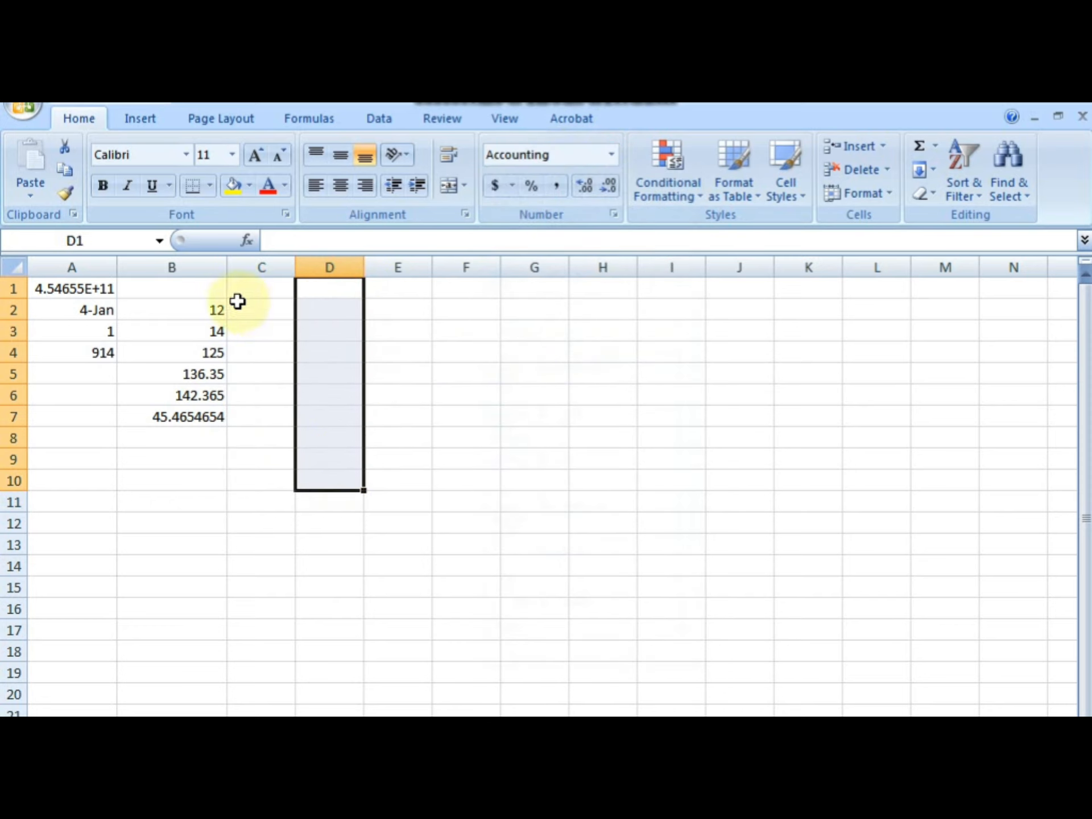
Enter 45 in cell C2 and 58 in cell D2, and widen columns C and D equally to compare both formats
left_click(264, 309)
type("45")
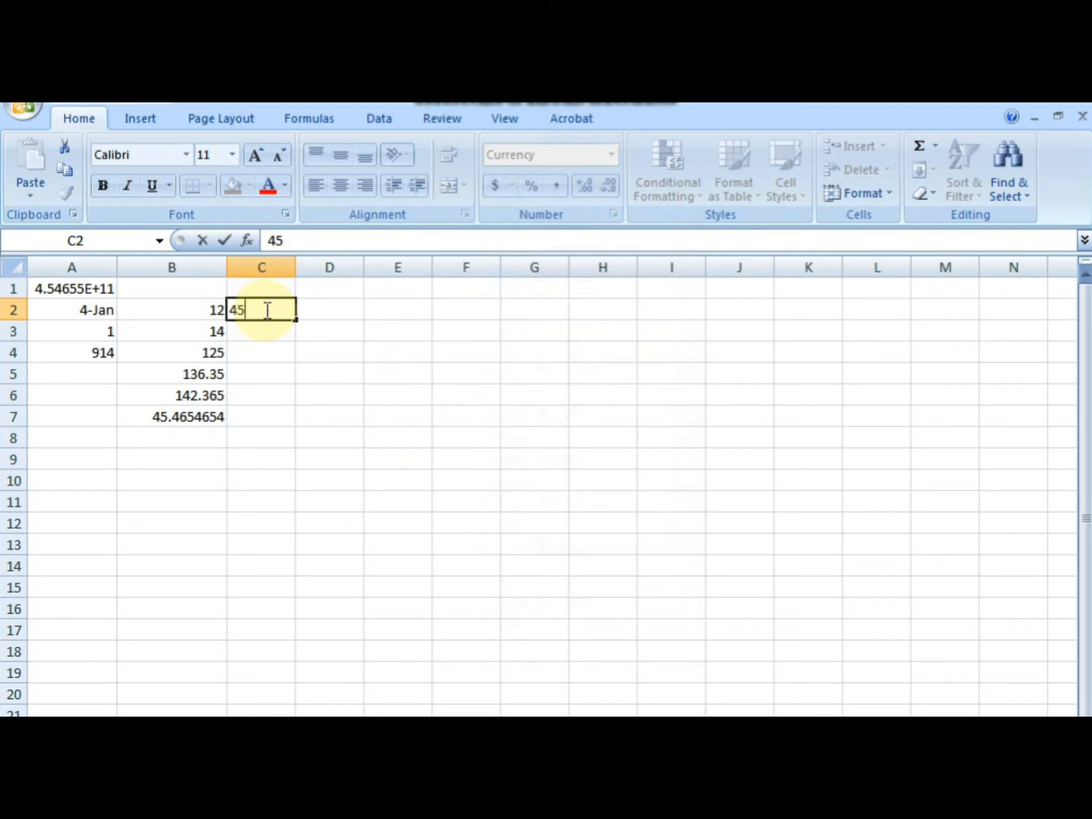
key("Return")
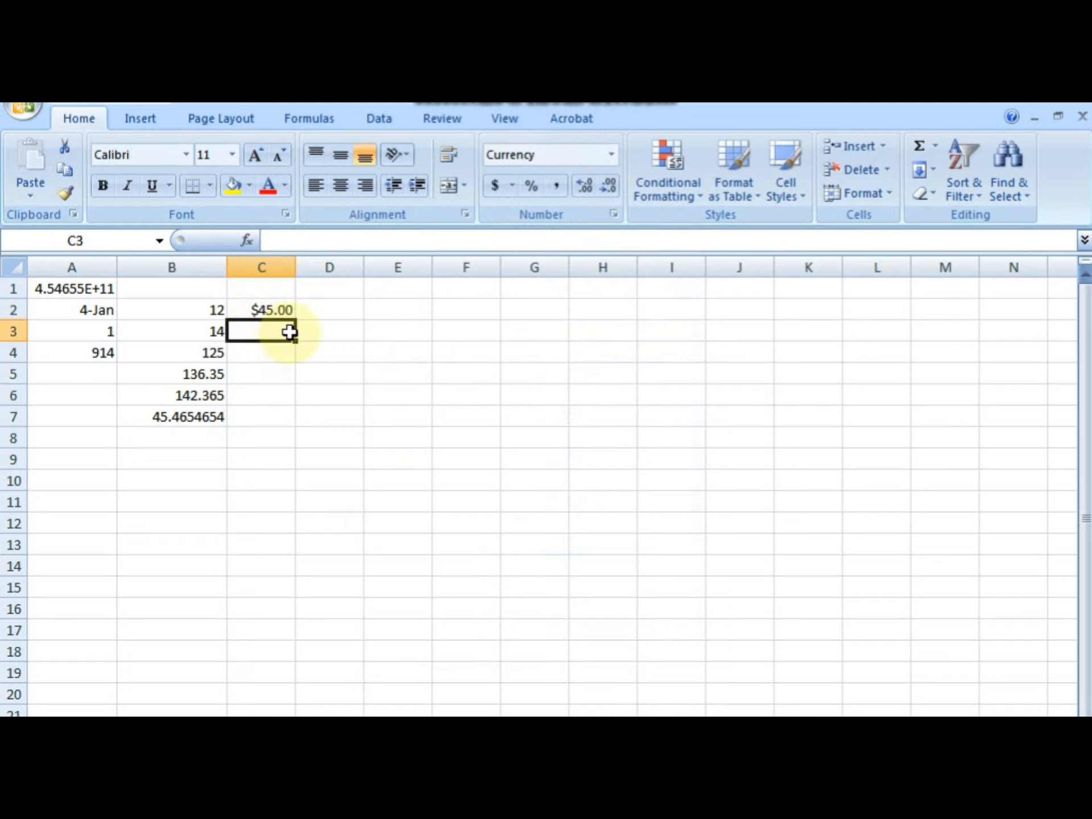
left_click(308, 309)
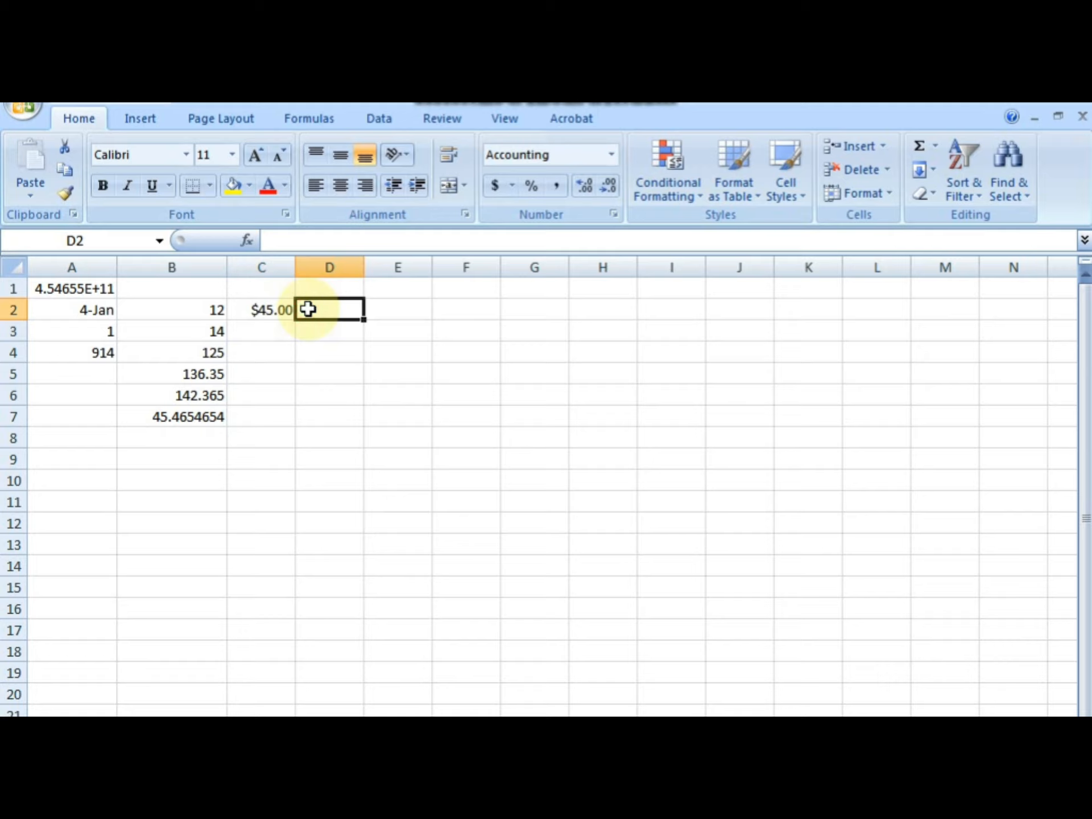
type("58")
key("Return")
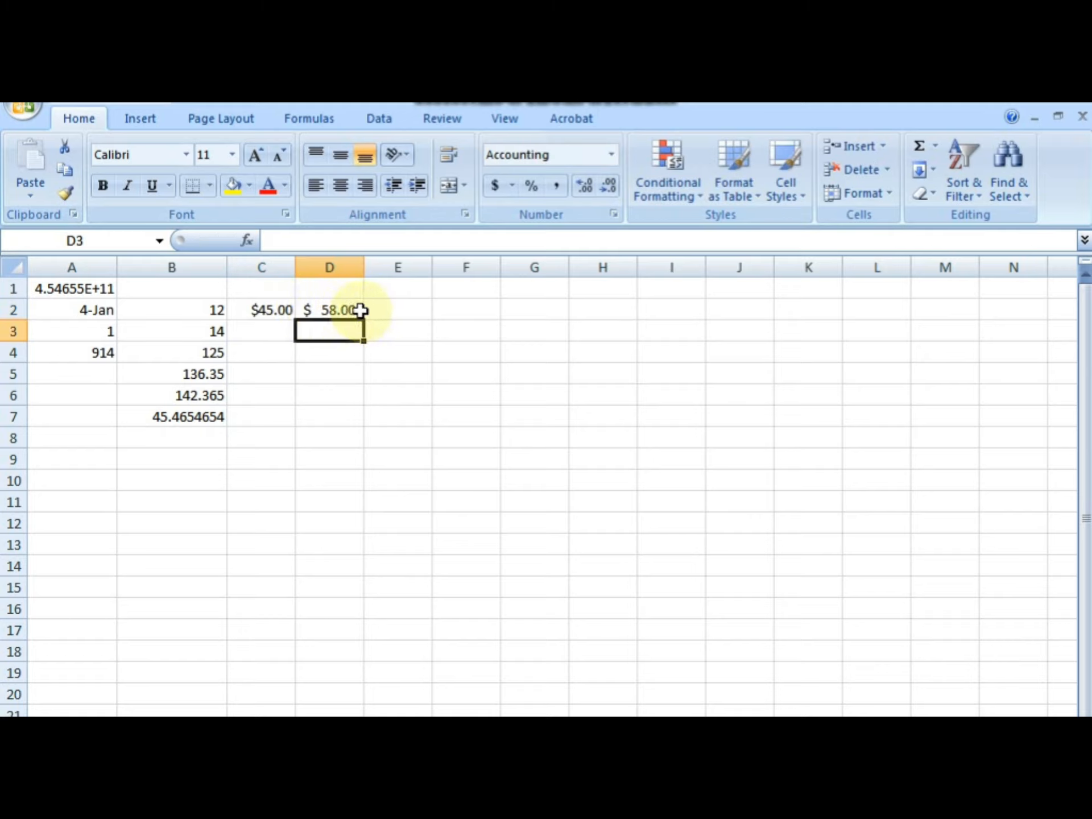
left_click_drag(295, 268, 293, 268)
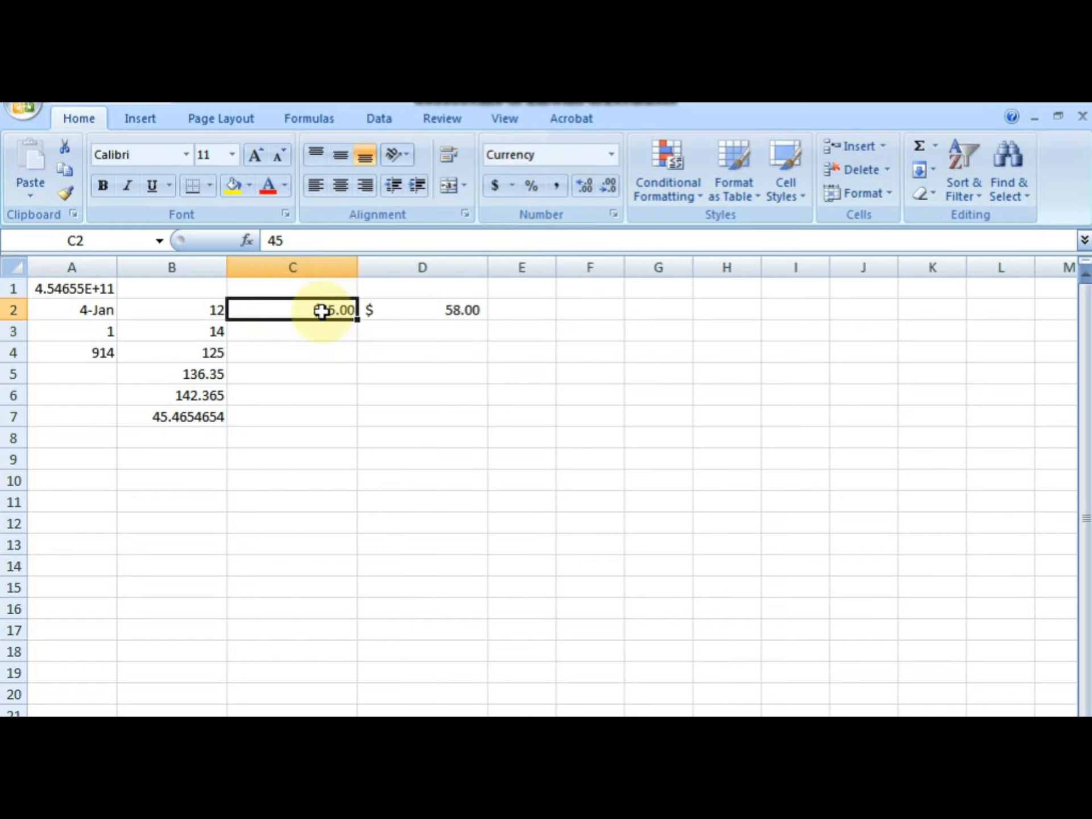
left_click(438, 312)
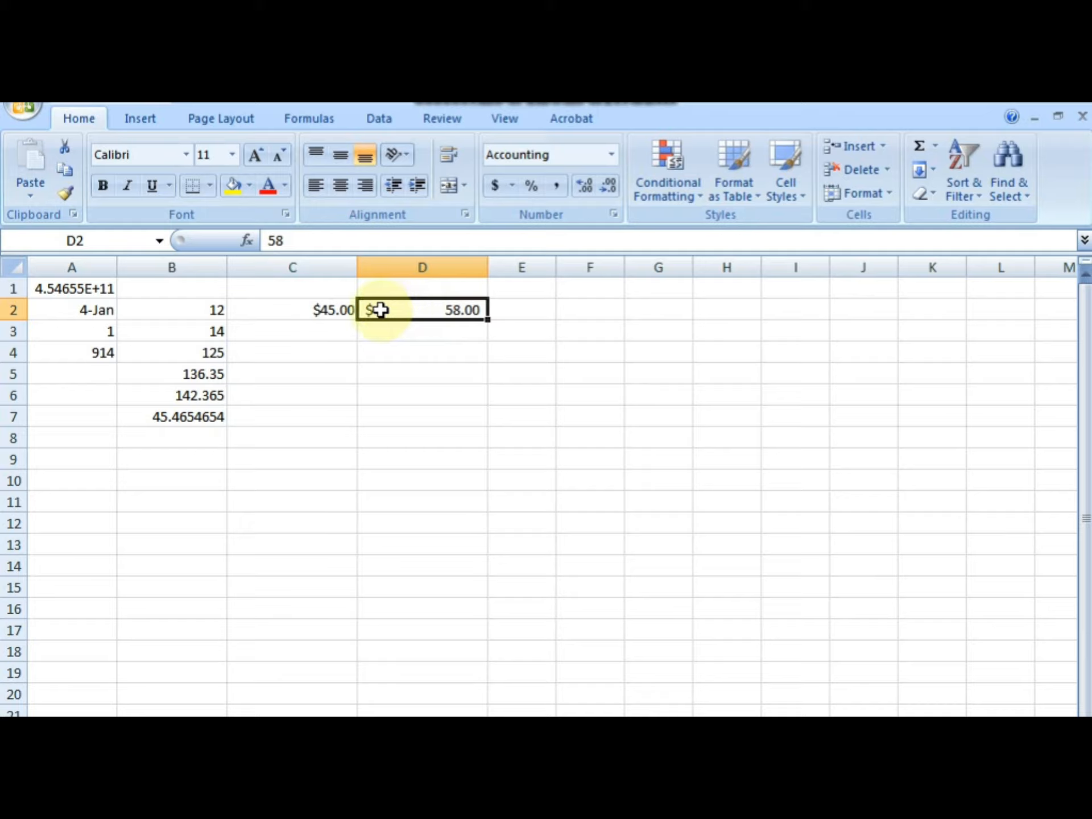
Enter 0 in cells C3 and D3 to compare how Currency and Accounting display zero
left_click(273, 332)
type("0")
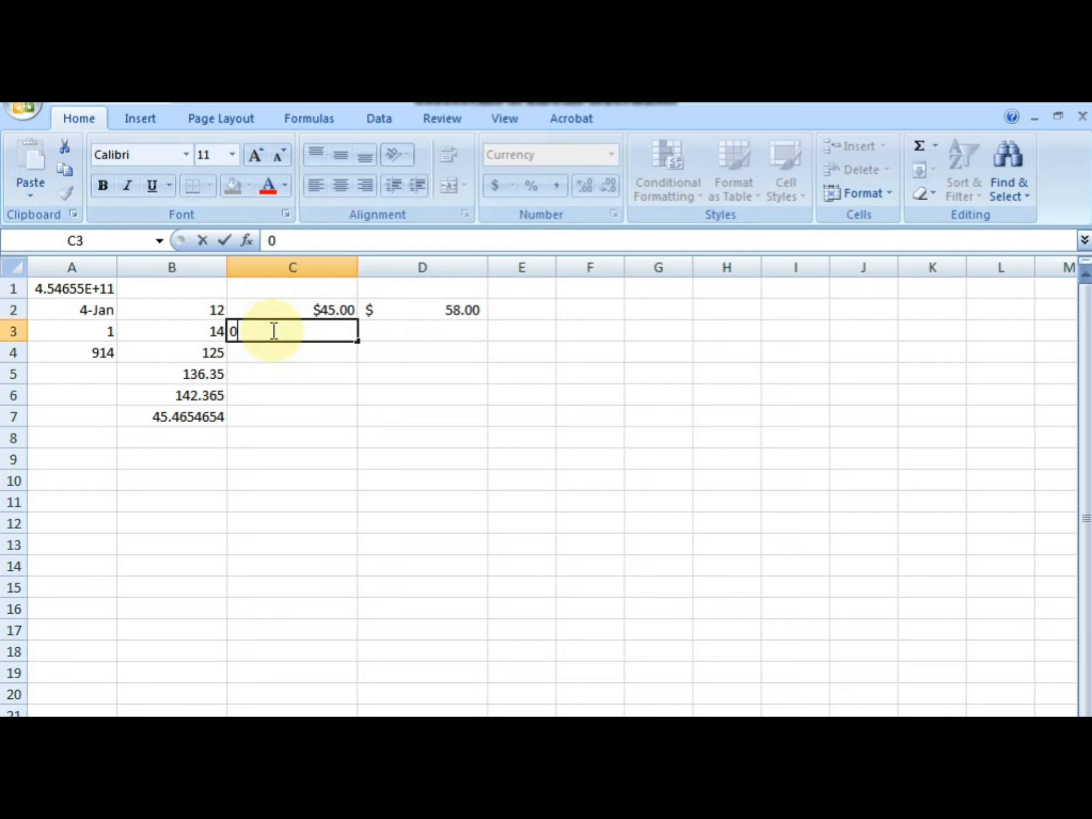
key("Tab")
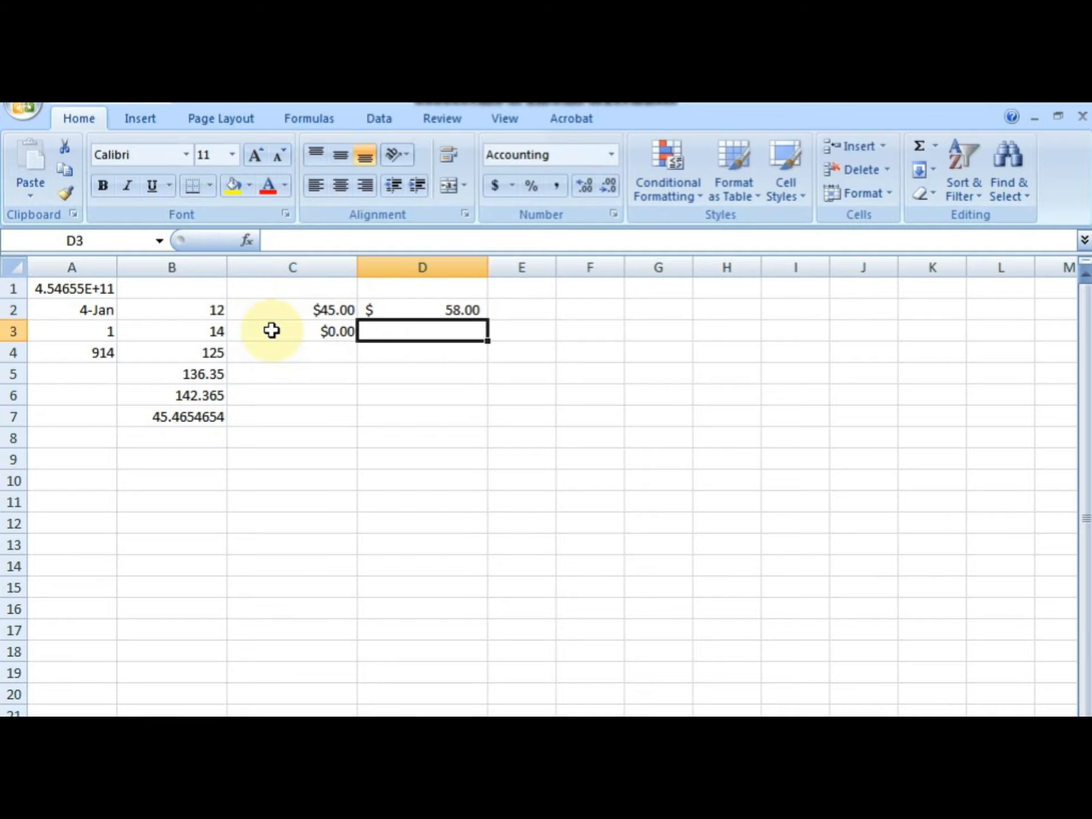
type("0")
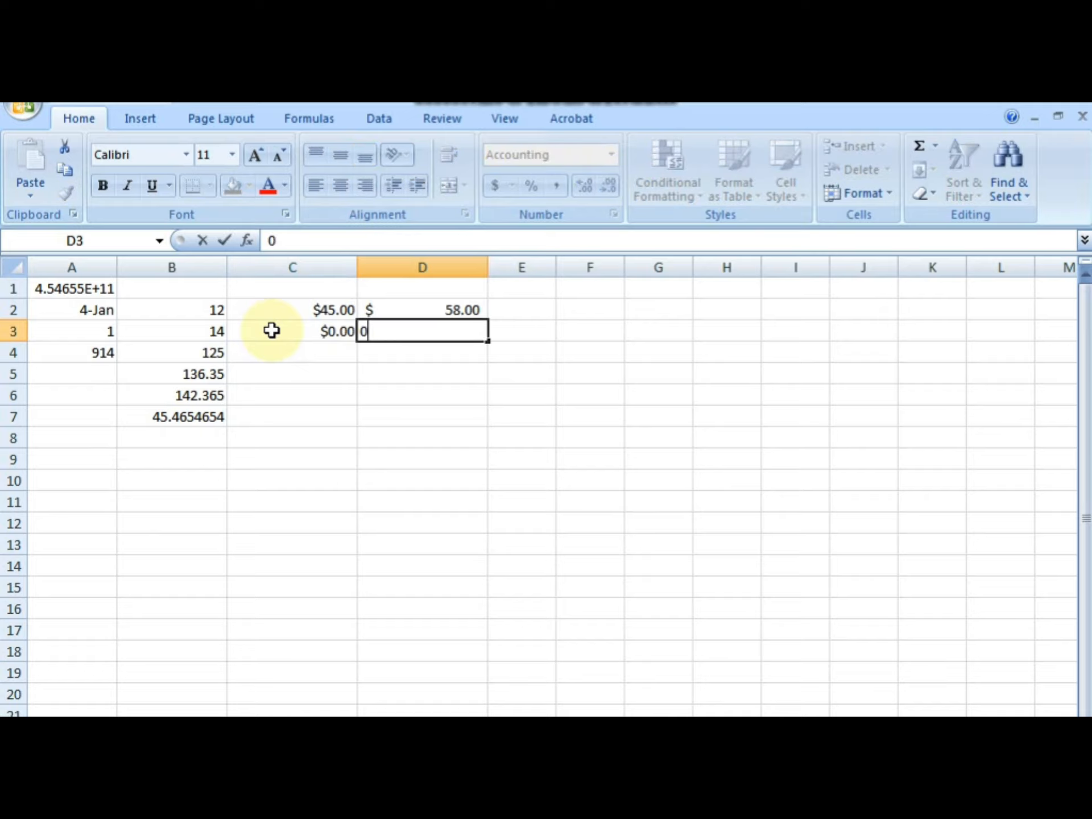
key("Return")
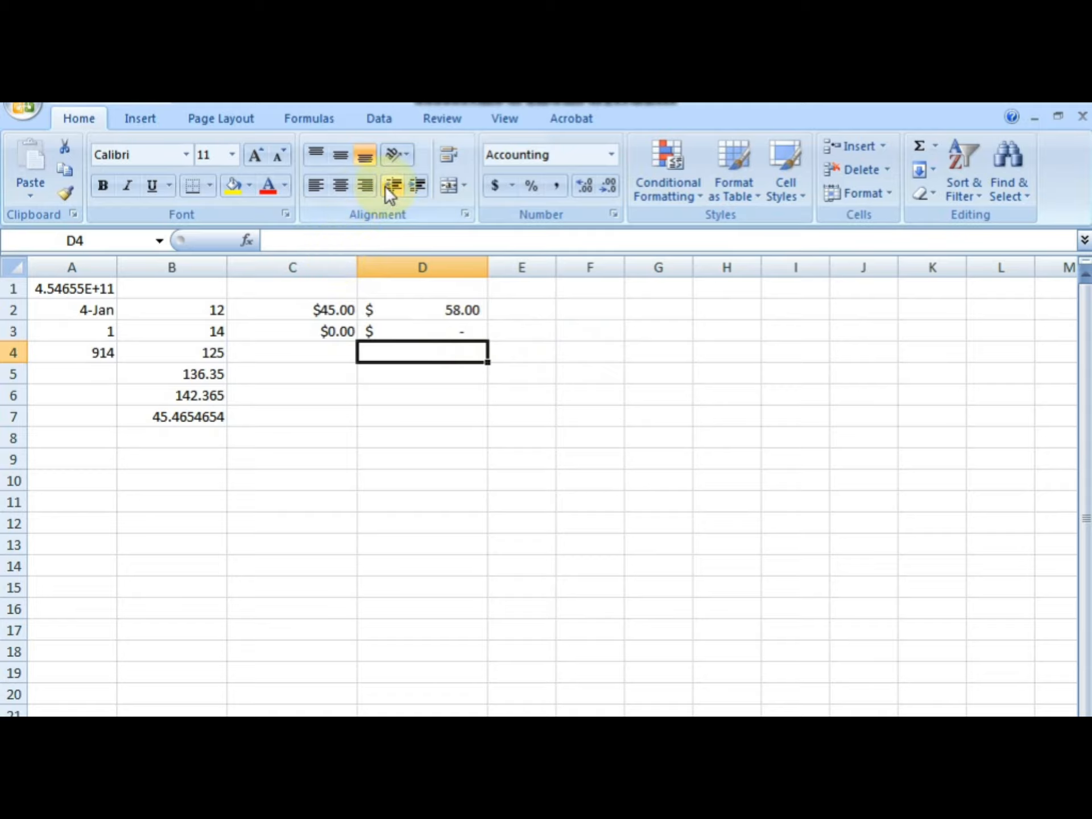
Enter the date 1/4/2024 in cell E3
left_click(612, 155)
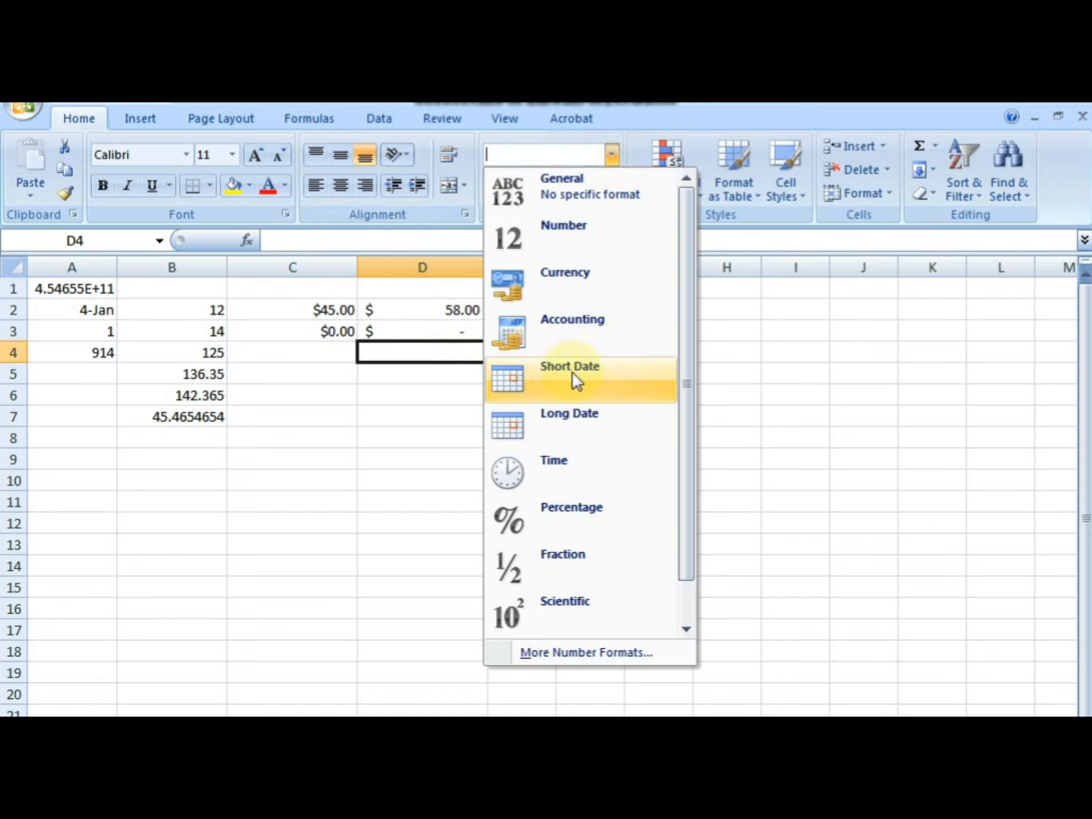
left_click(776, 402)
left_click(527, 340)
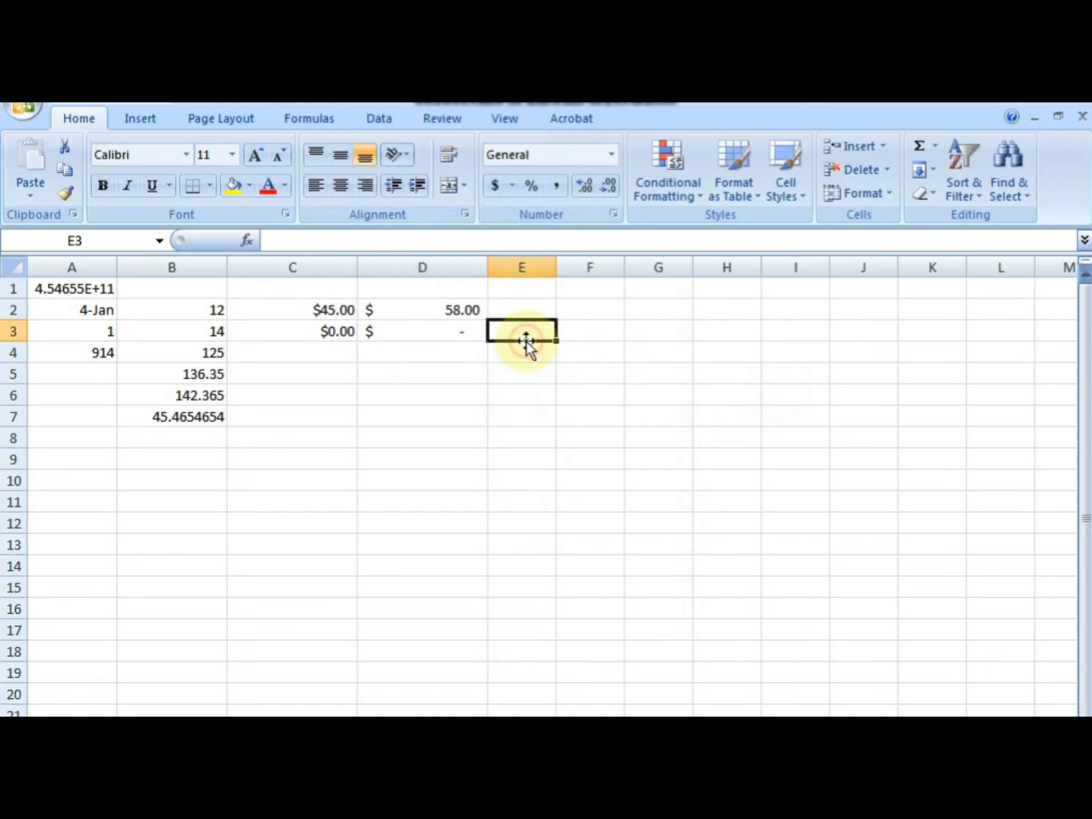
type("1/")
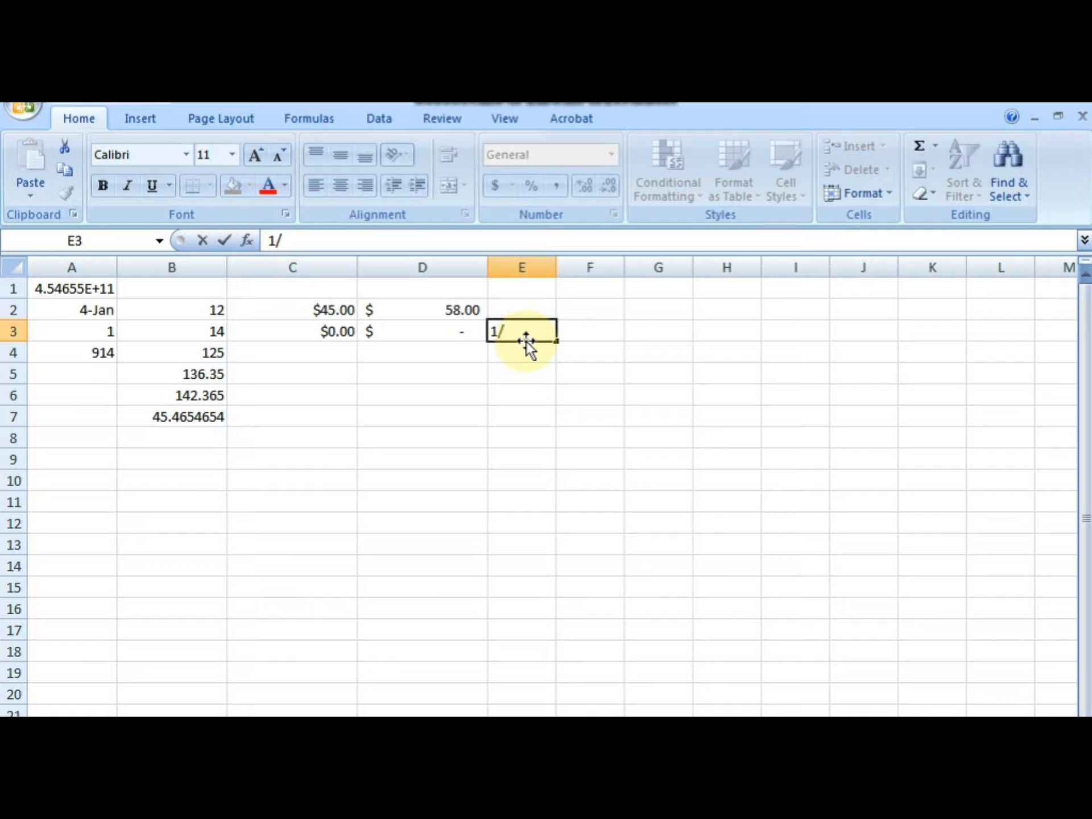
type("4/2024")
key("Return")
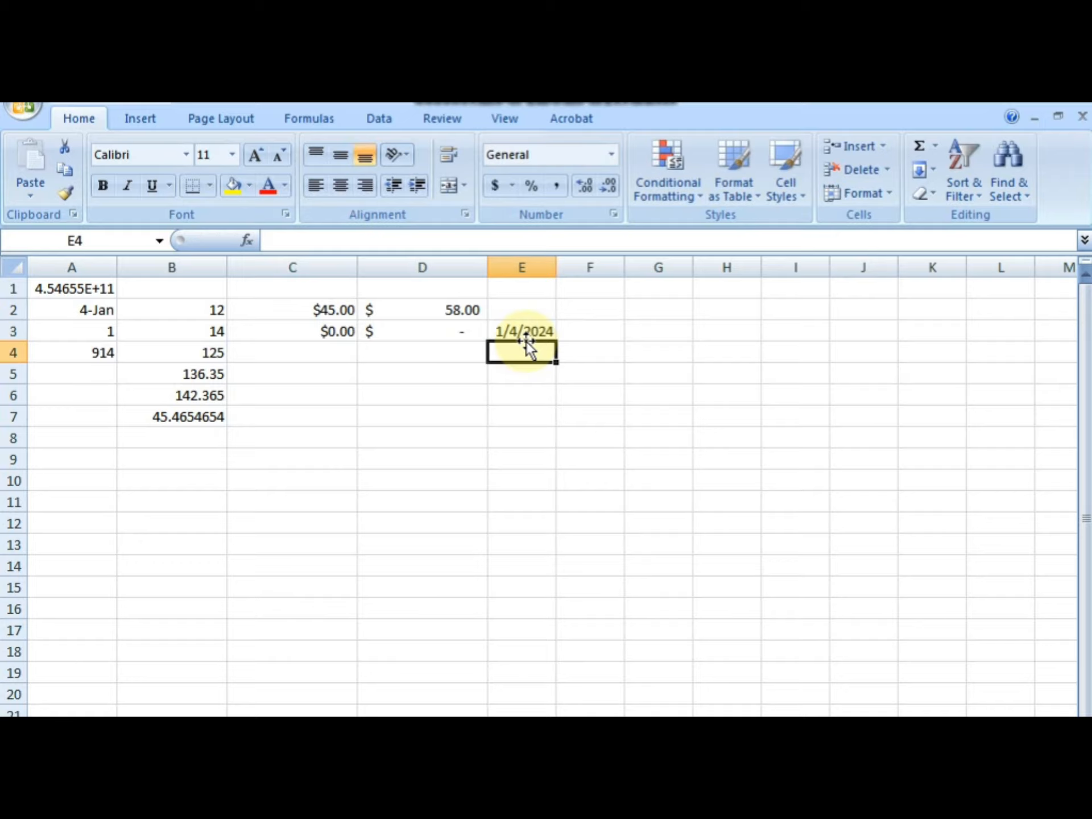
Apply the Long Date format to the date in cell E3
left_click(522, 331)
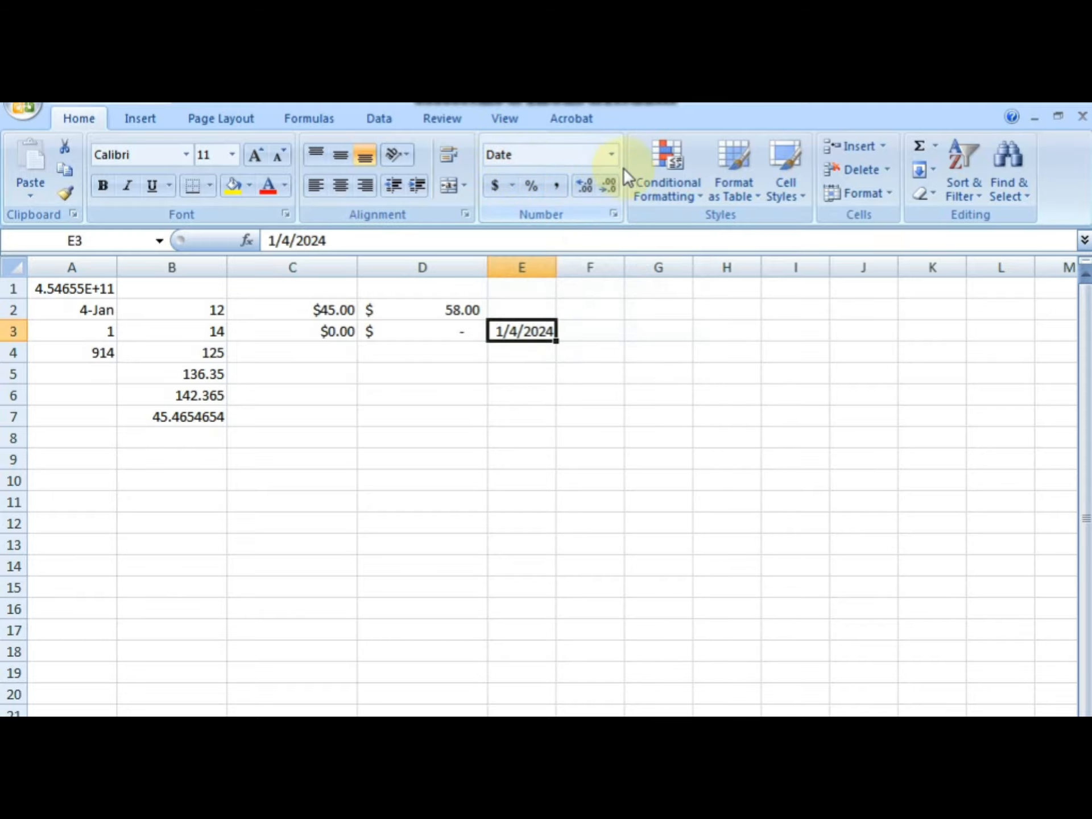
left_click(611, 155)
left_click(574, 438)
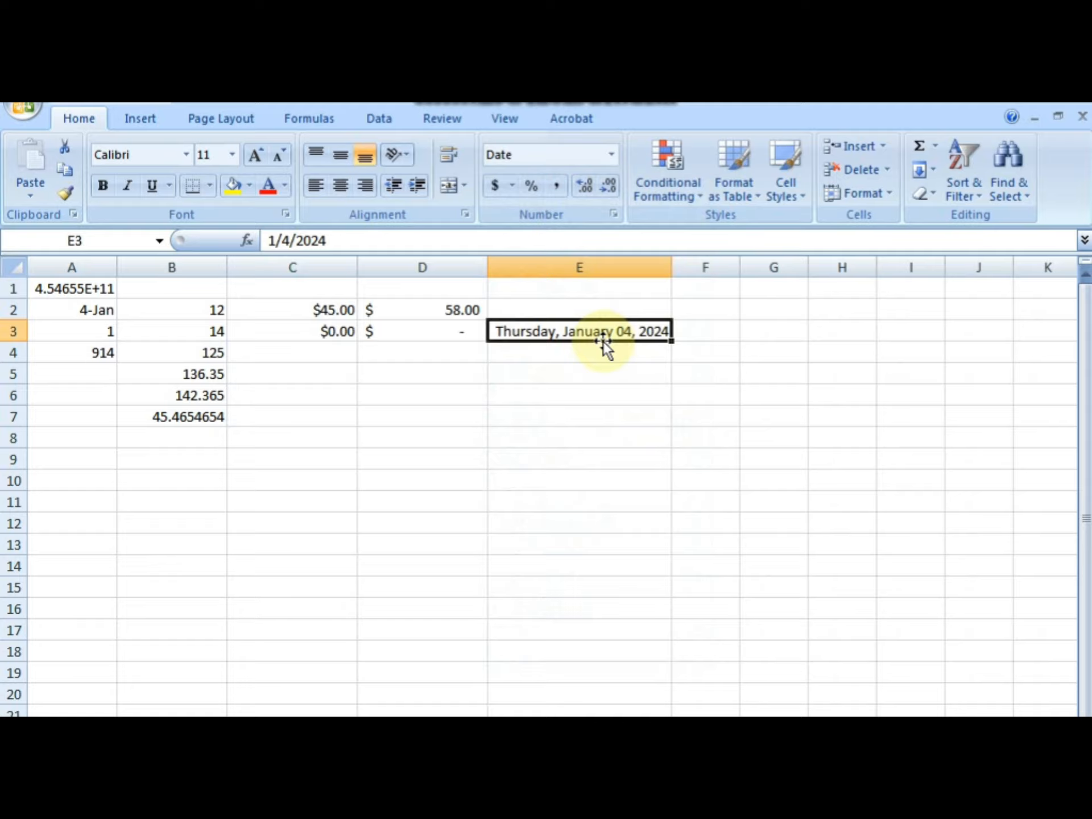
Apply the Short Date format to the date in cell E3
left_click(611, 154)
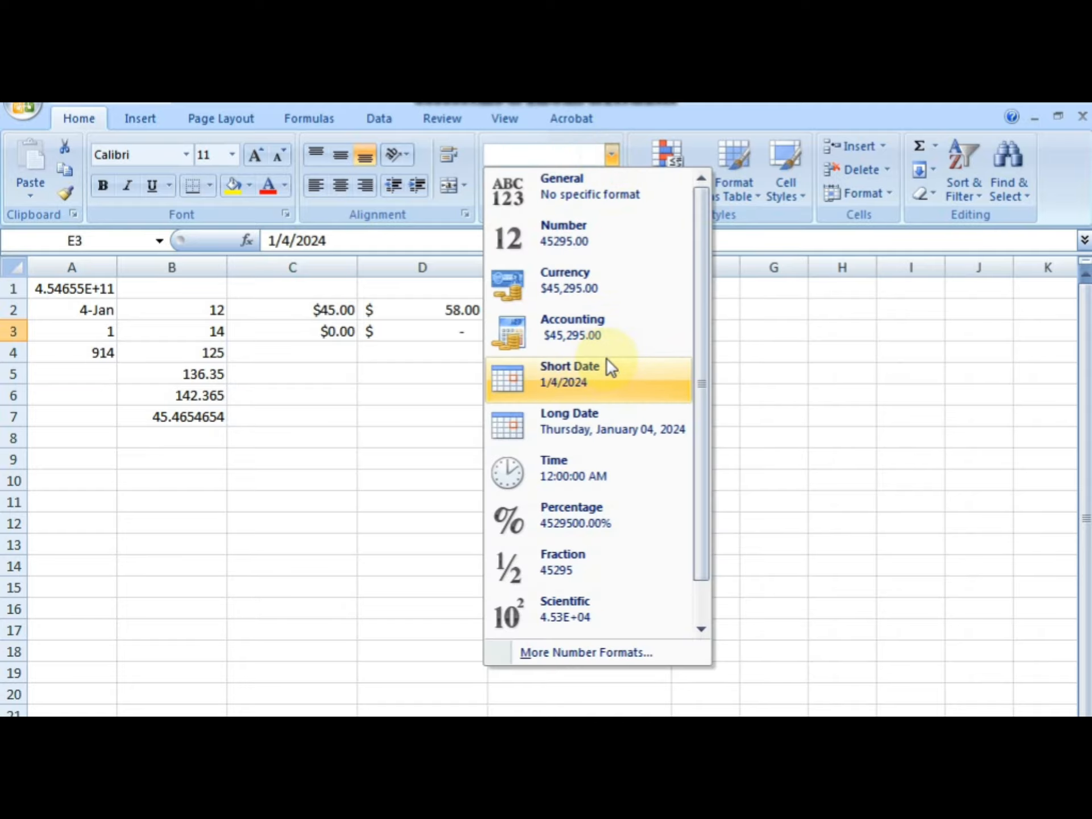
left_click(564, 378)
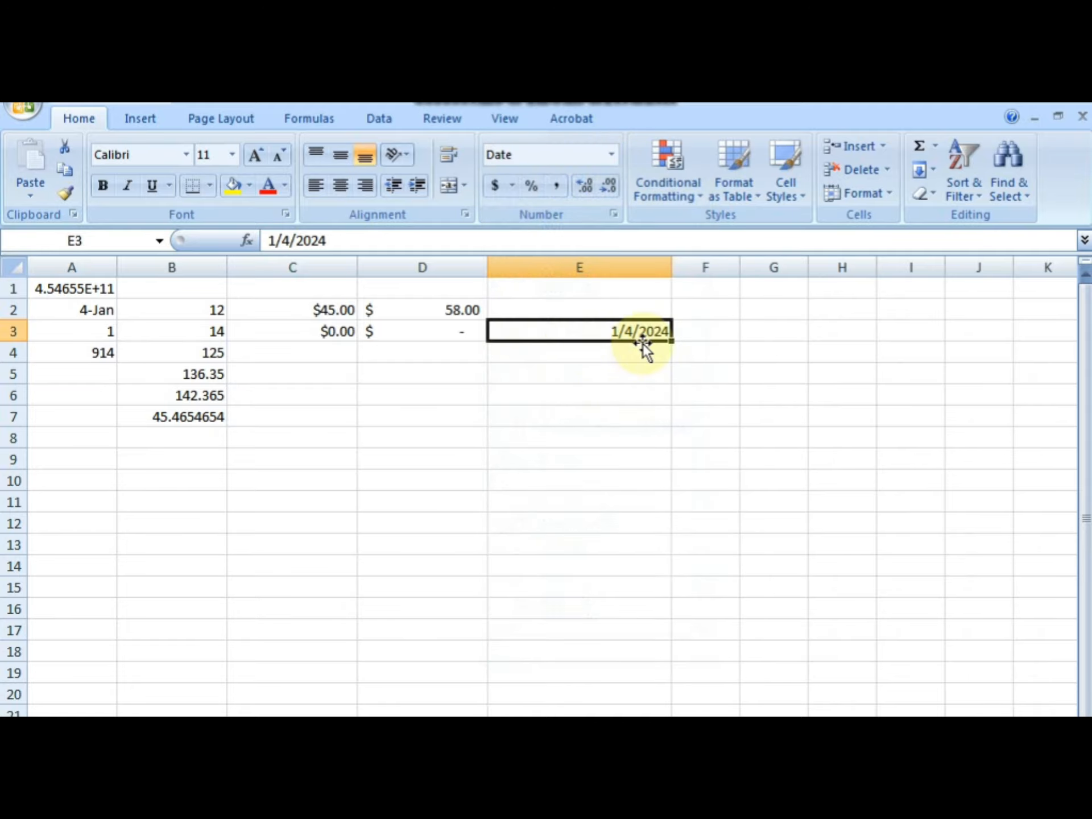
left_click(611, 157)
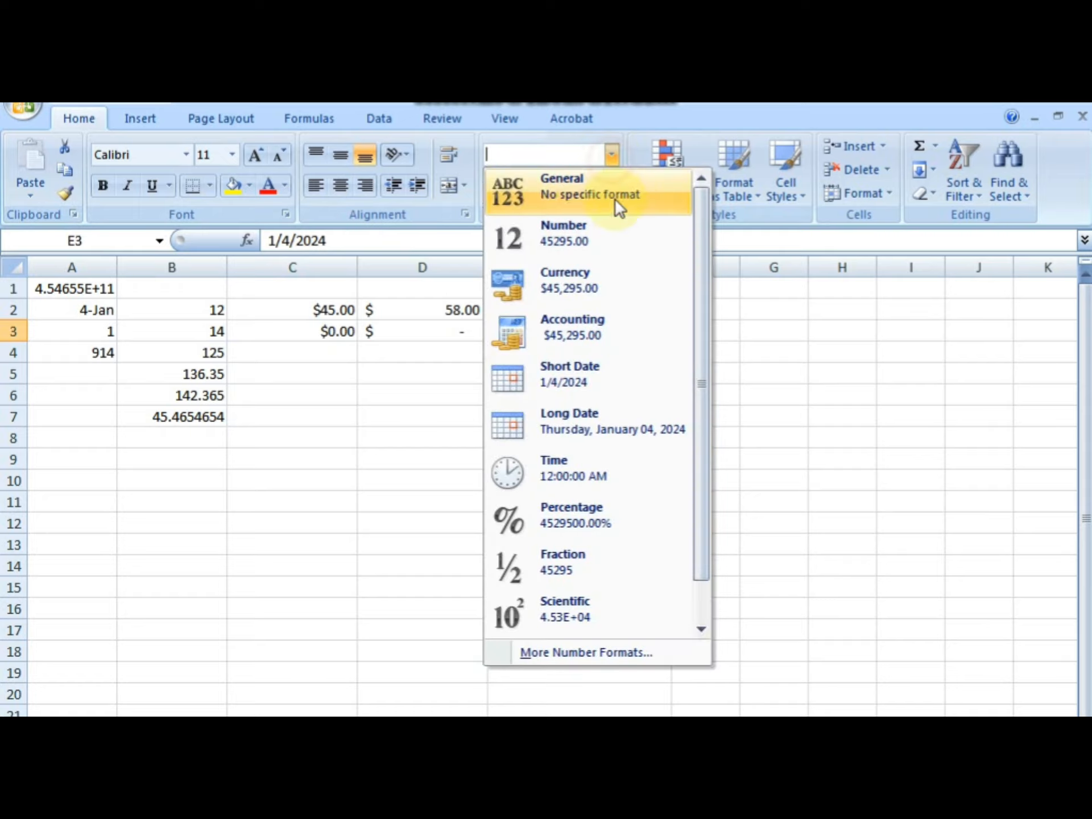
left_click(595, 381)
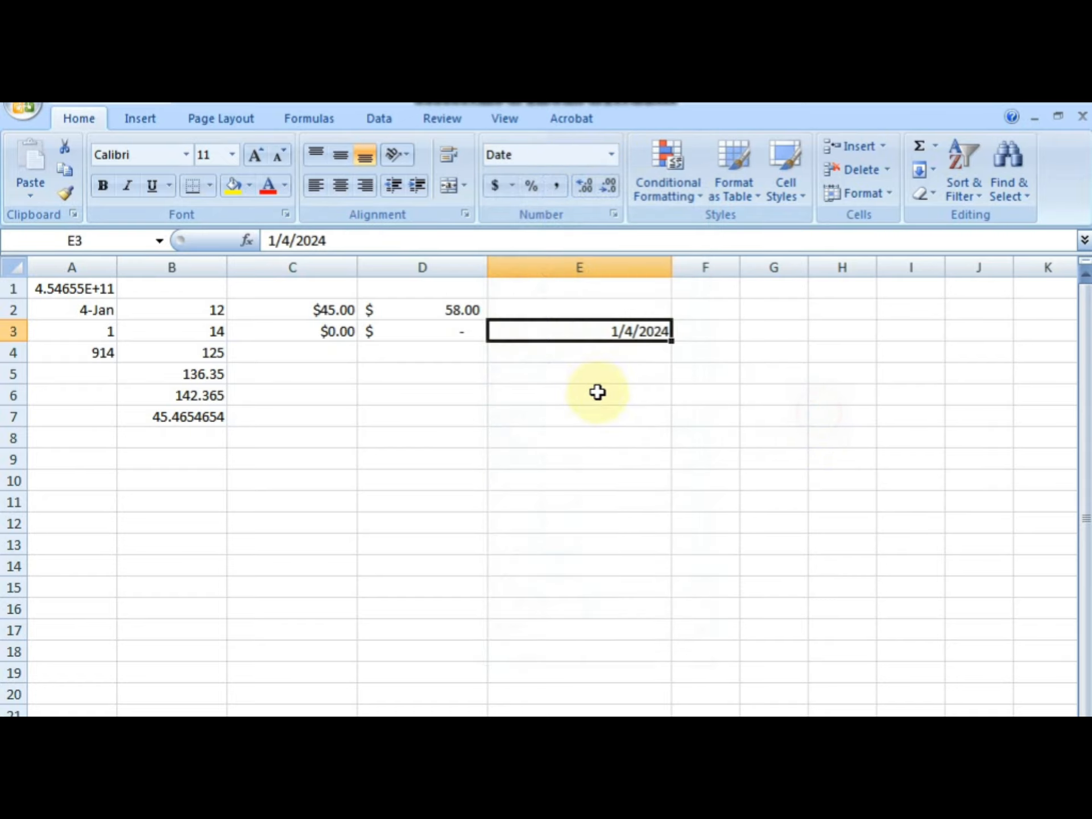
Apply the Time format to the empty cells F1 through F5
left_click(695, 341)
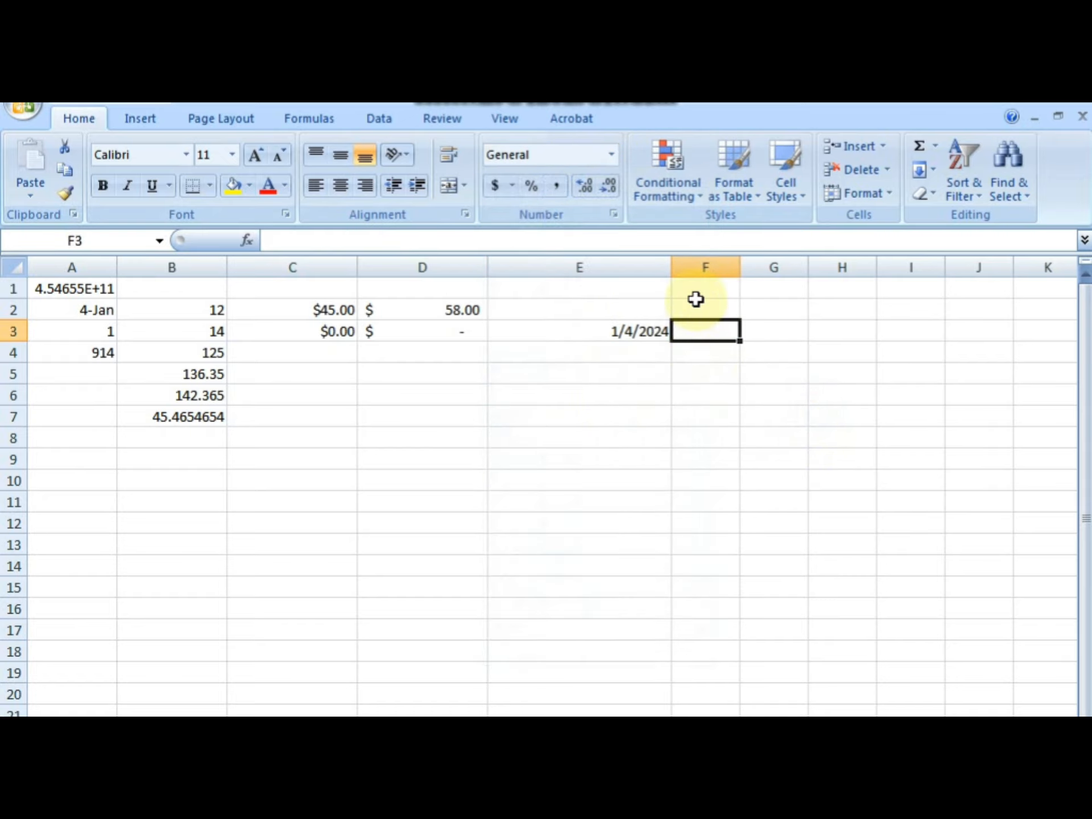
left_click_drag(694, 288, 710, 376)
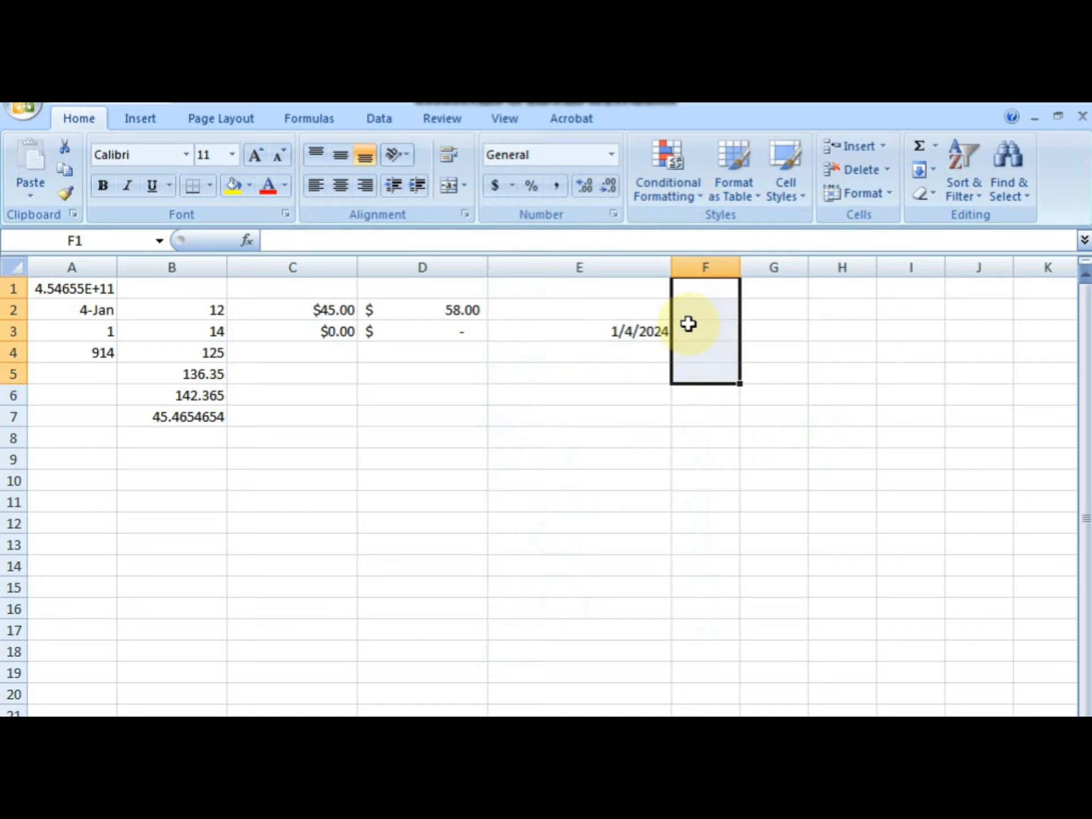
left_click(612, 155)
left_click(586, 461)
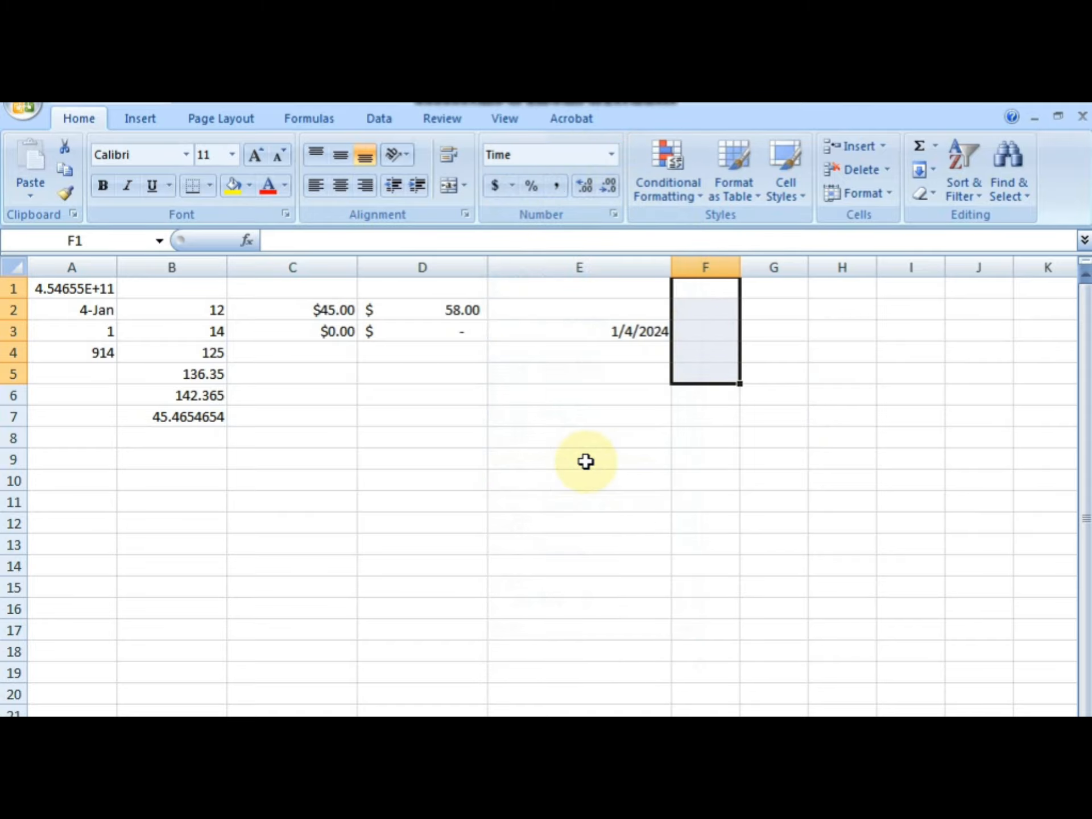
Enter the time 12:10 in cell F2
left_click(702, 329)
left_click(696, 303)
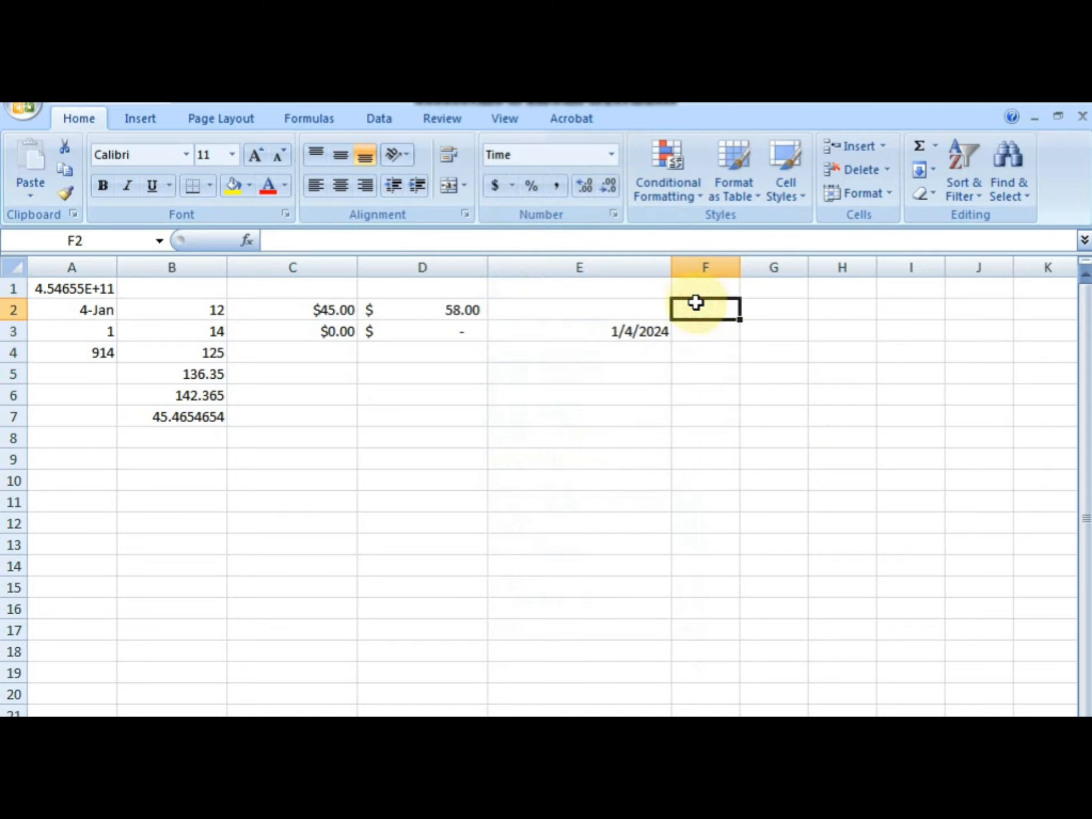
type("12")
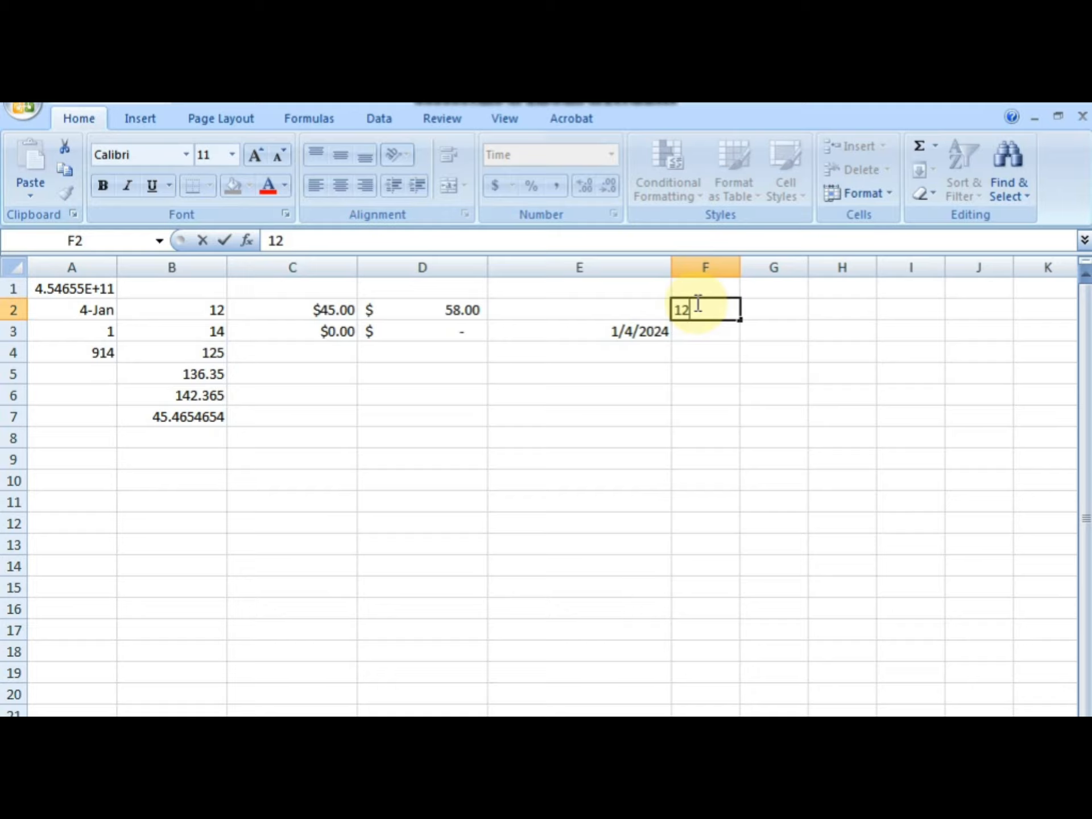
type(":10")
key("Return")
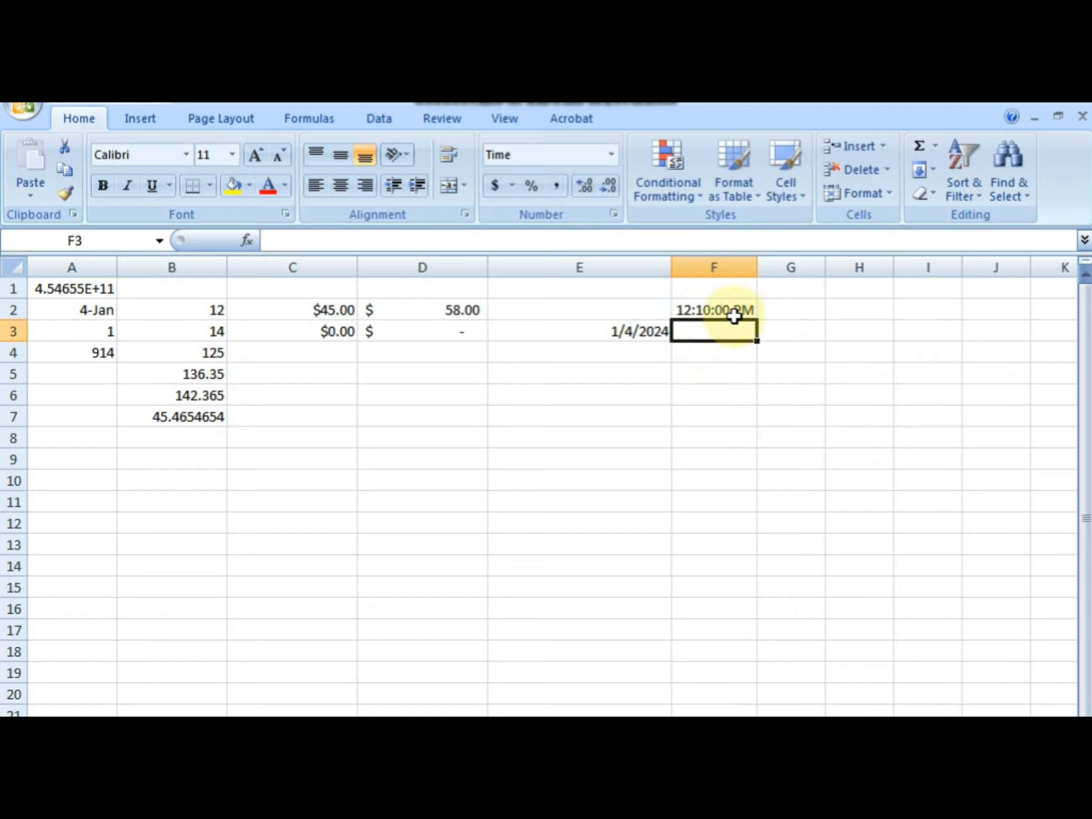
Enter the time 10:12:14, including seconds, in cell F3 and select that cell to check its value
type("10")
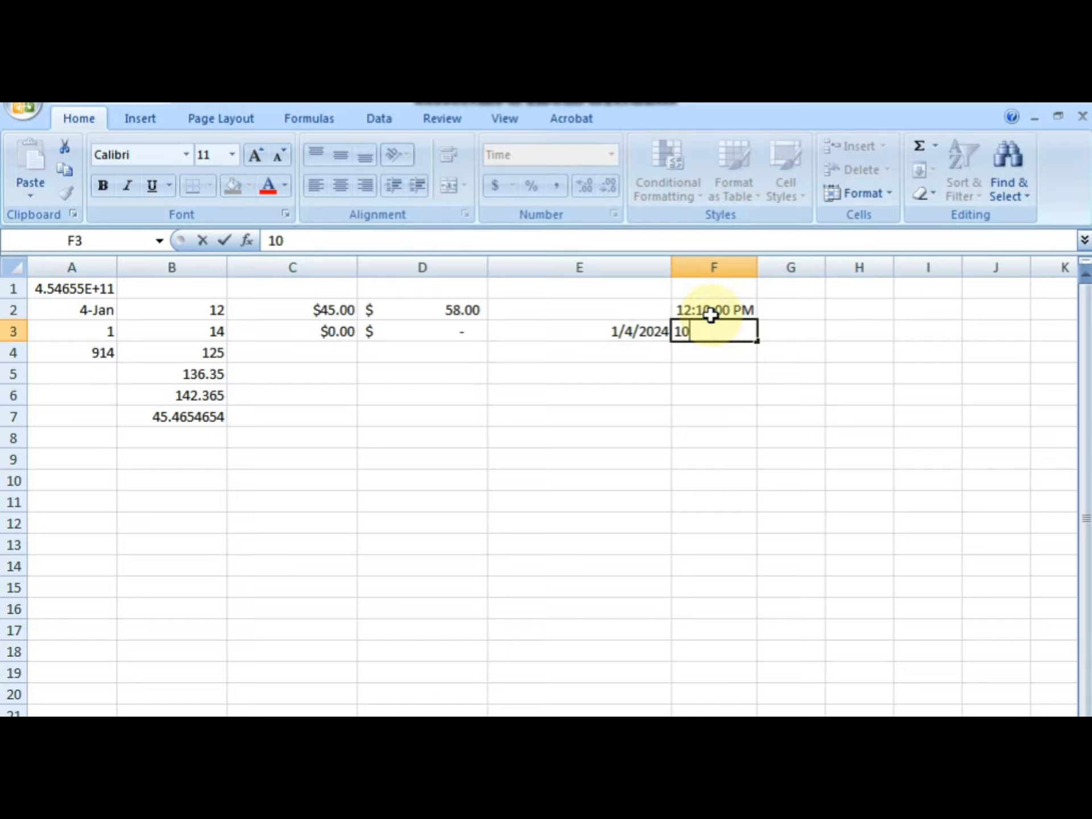
type(":12:14")
key("Return")
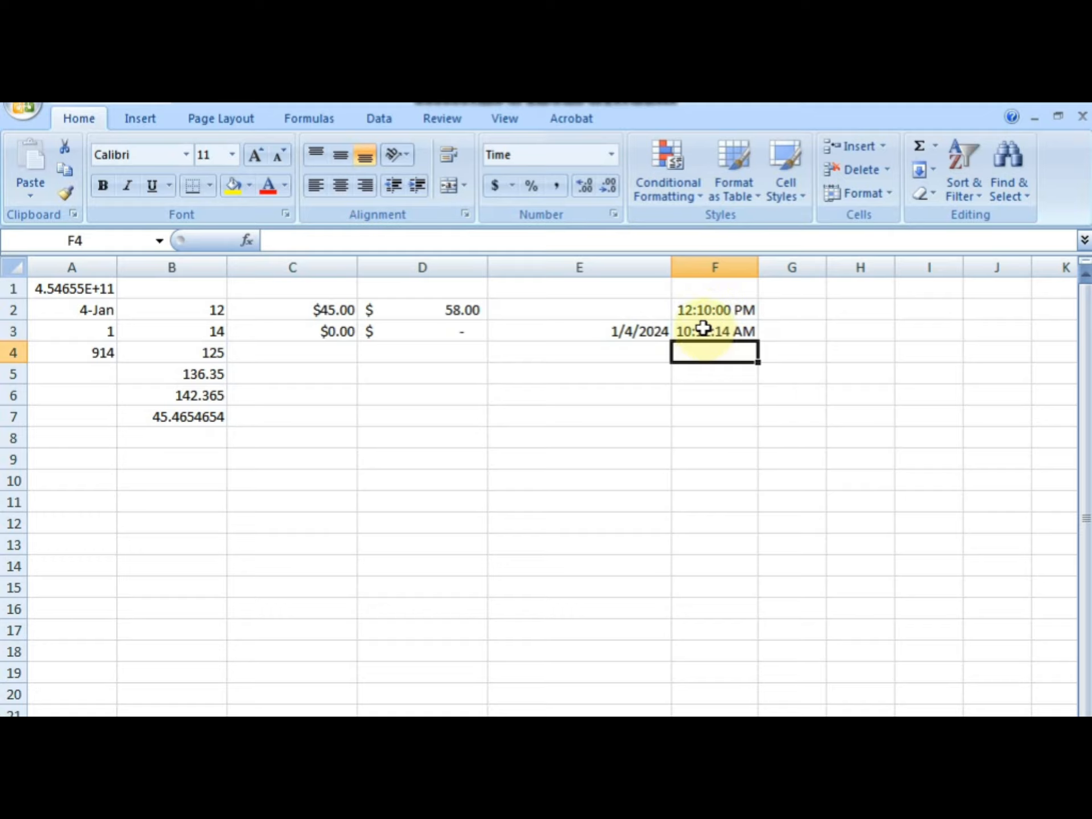
left_click(742, 330)
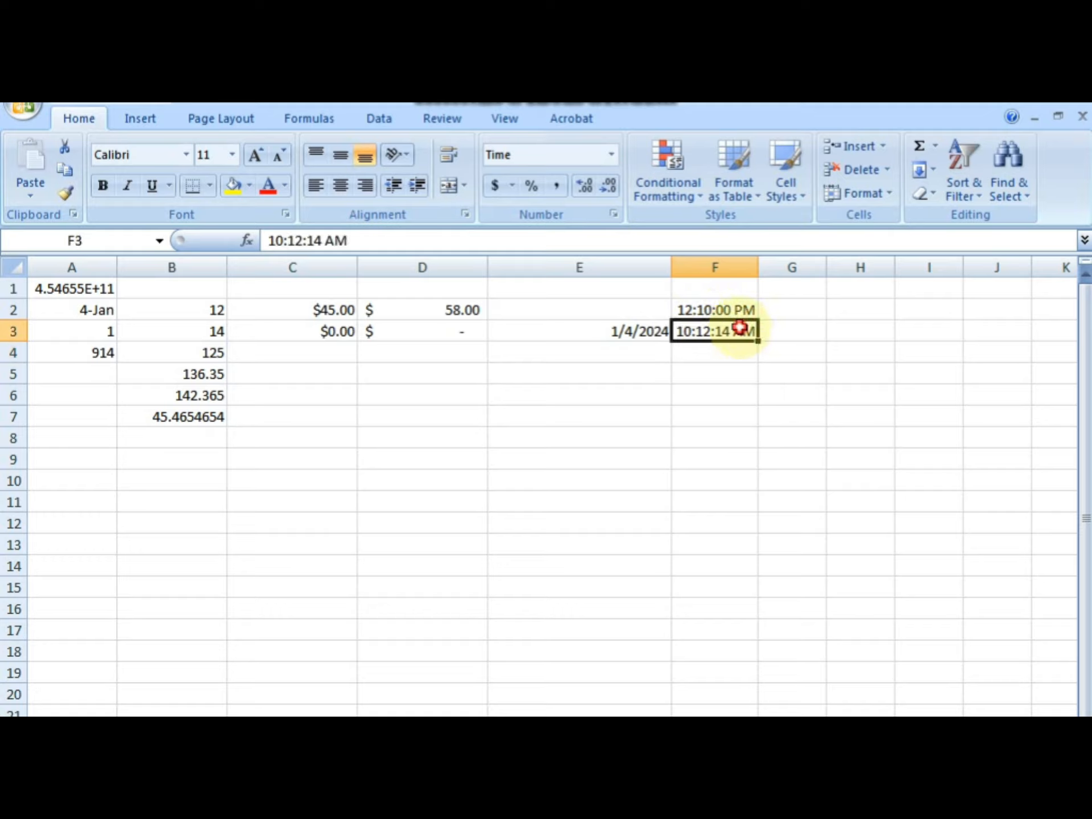
Enter the time 20:10 in cell F4
left_click(716, 304)
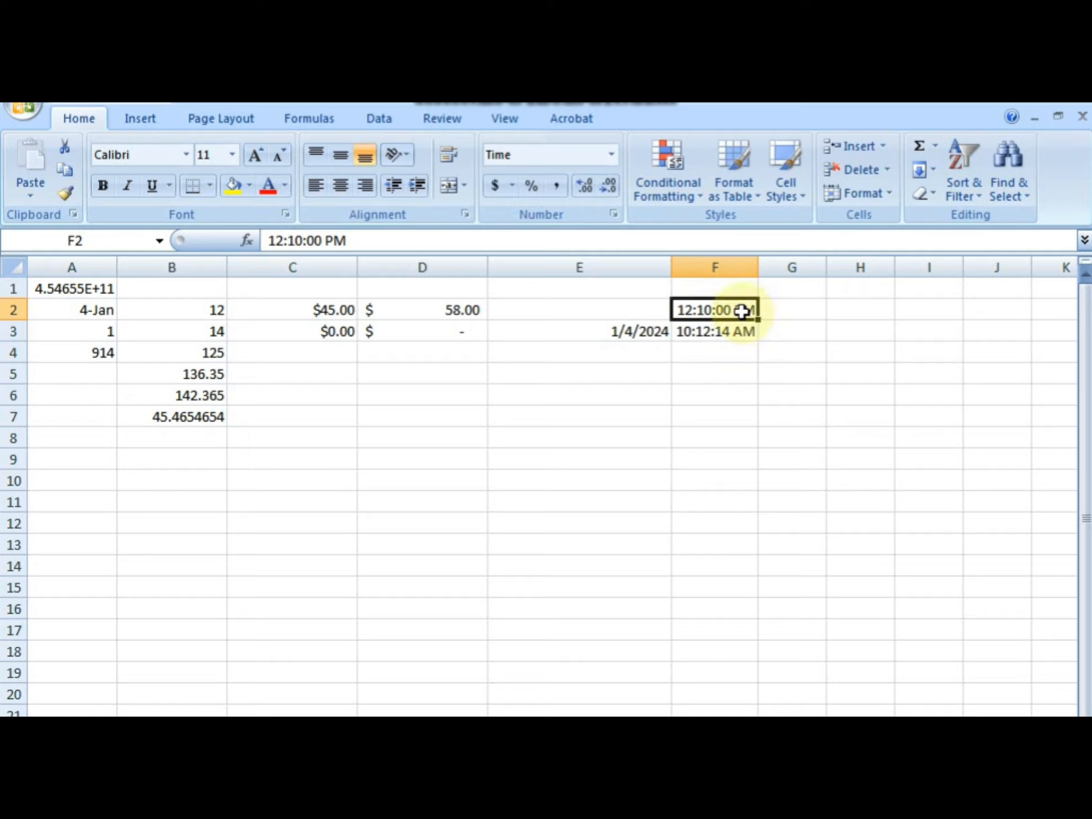
left_click(718, 349)
type("2")
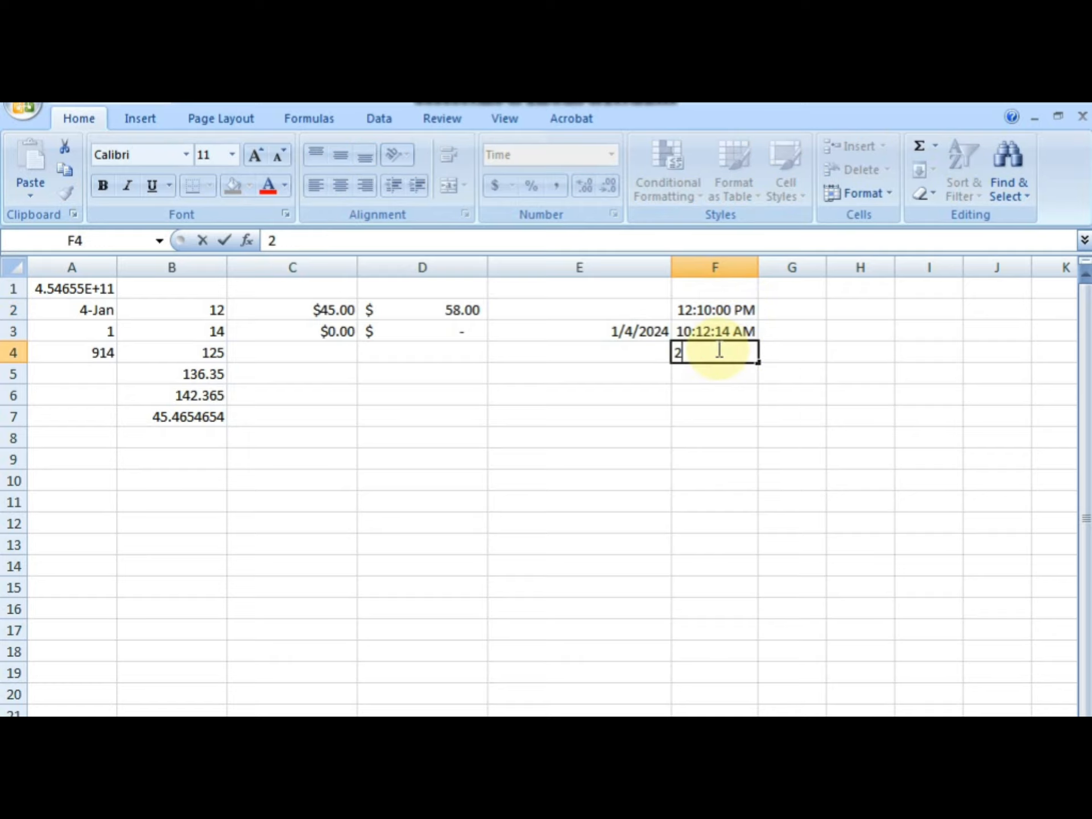
type("0:10")
key("Return")
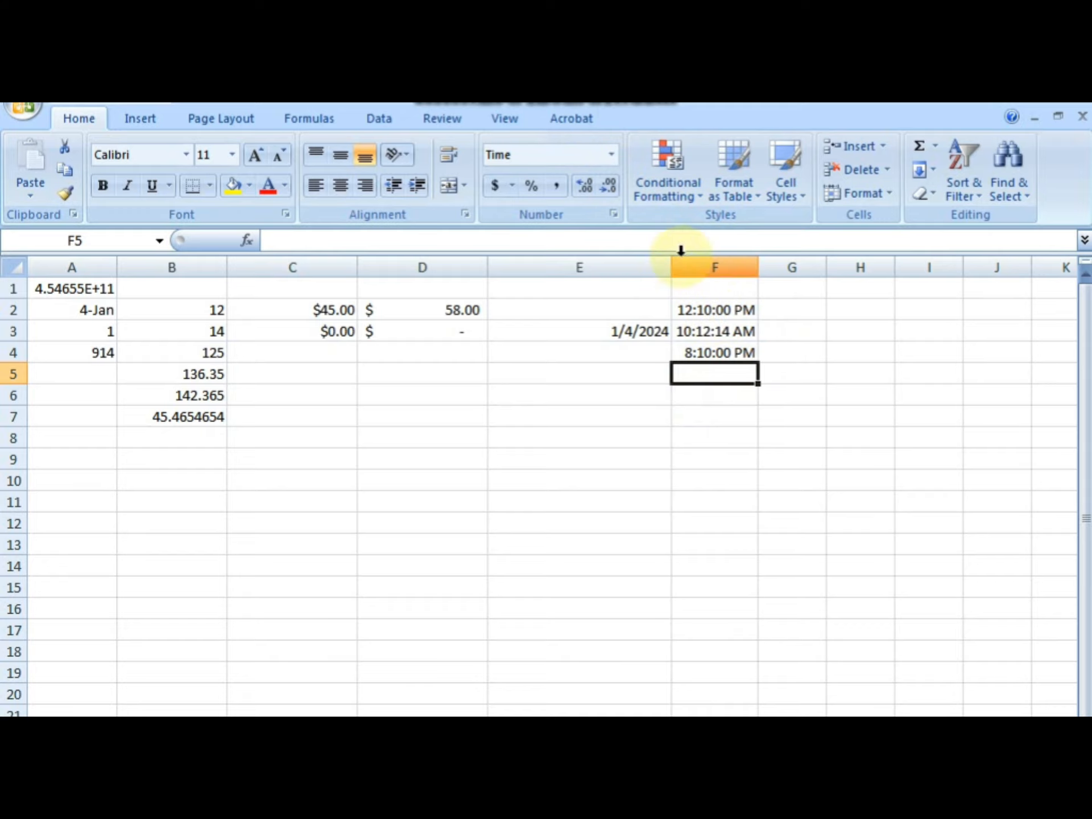
Set cell F5 to the 24-hour time type shown as 13:30 and enter the time 10:20 in it
left_click(612, 155)
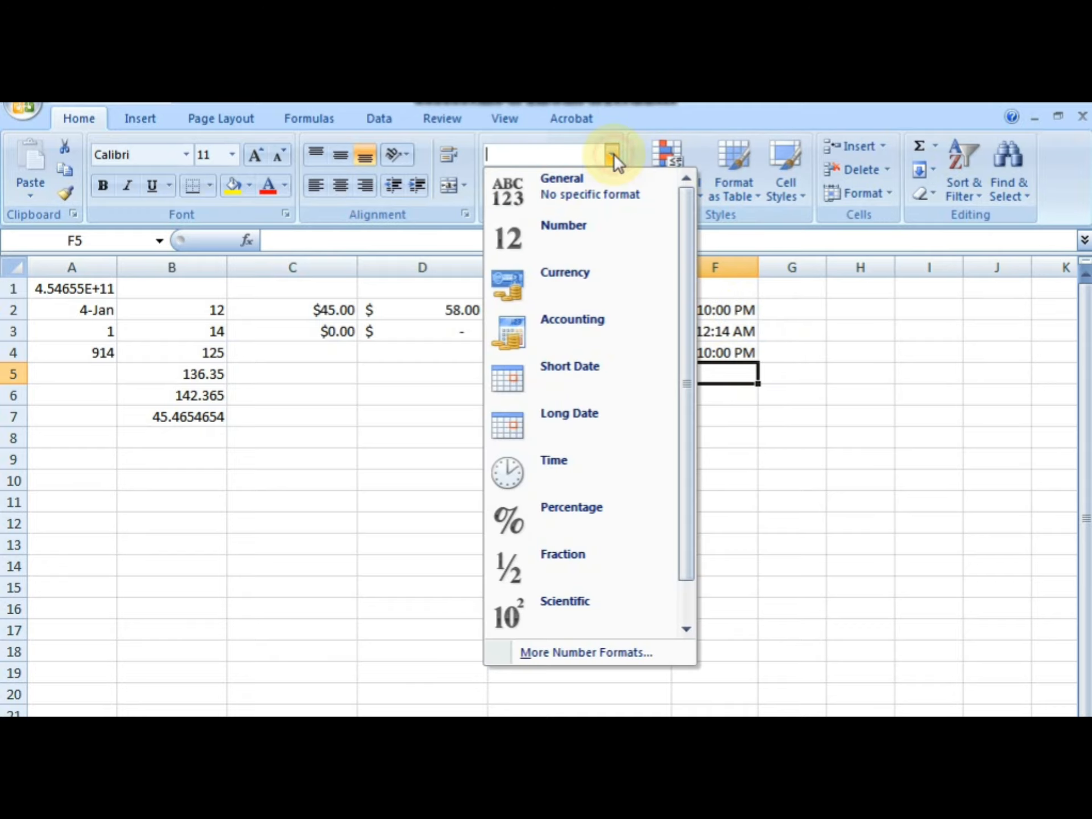
left_click(567, 650)
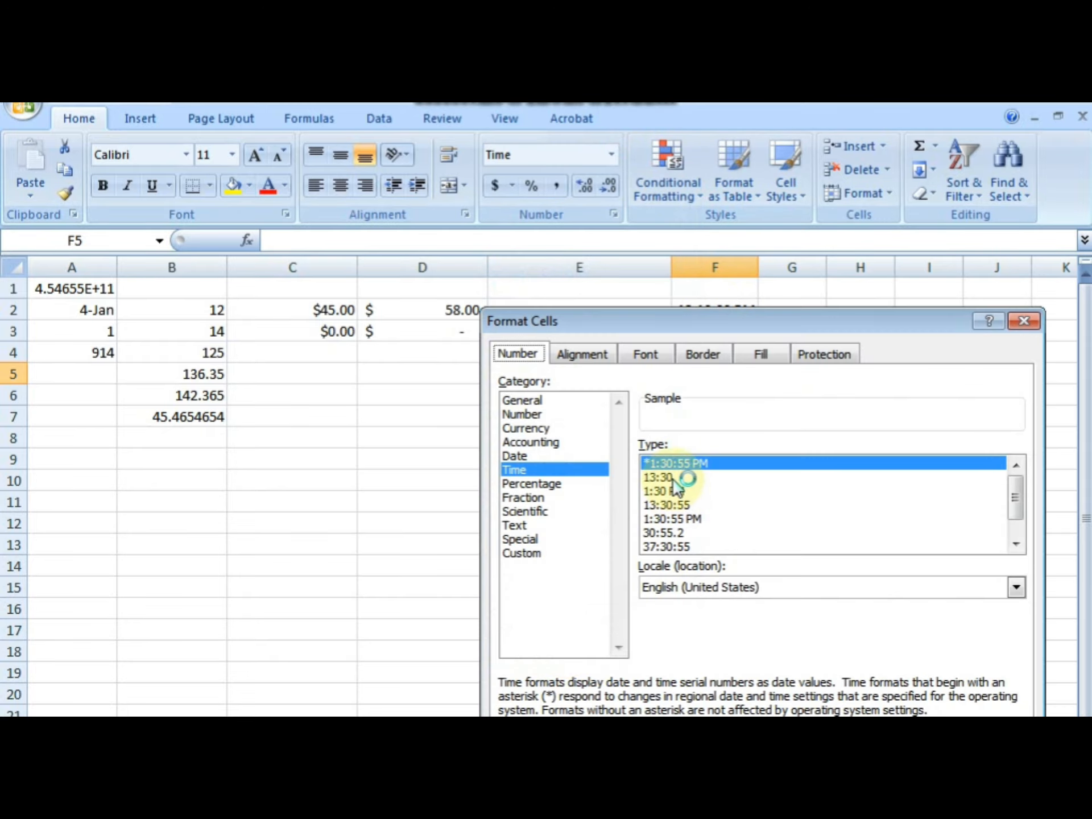
left_click(677, 478)
left_click(690, 518)
left_click(688, 464)
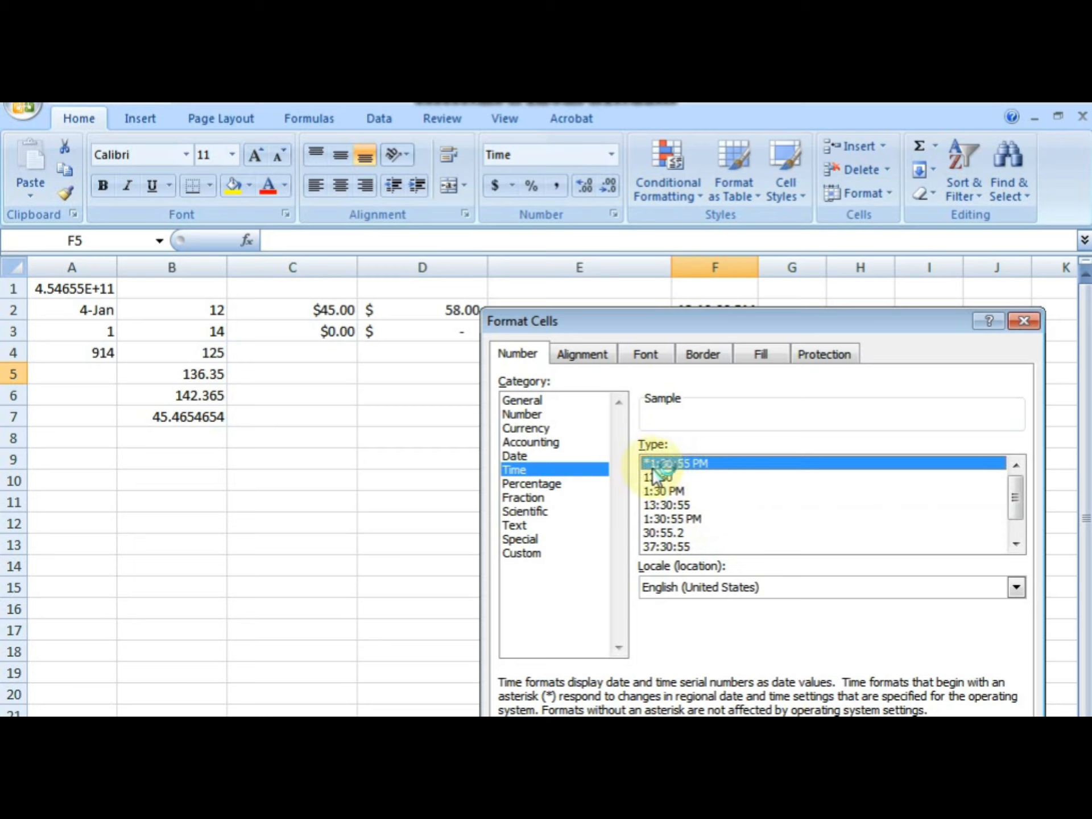
left_click(666, 478)
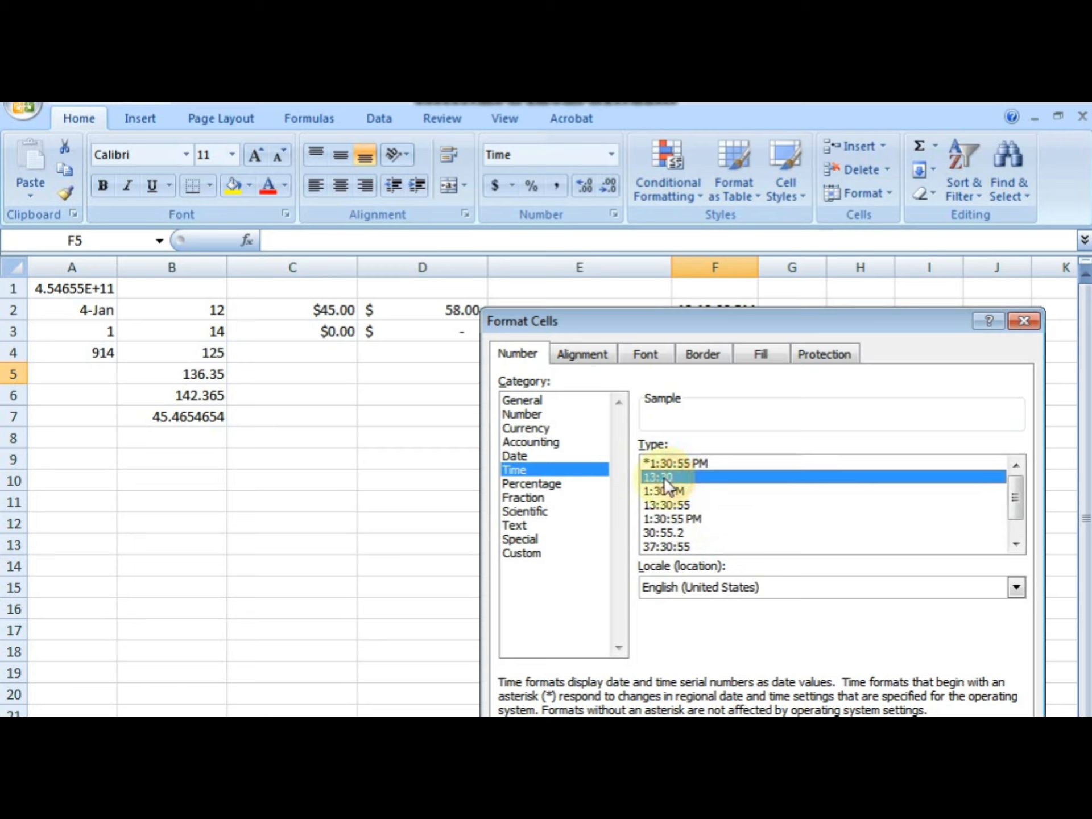
left_click(878, 711)
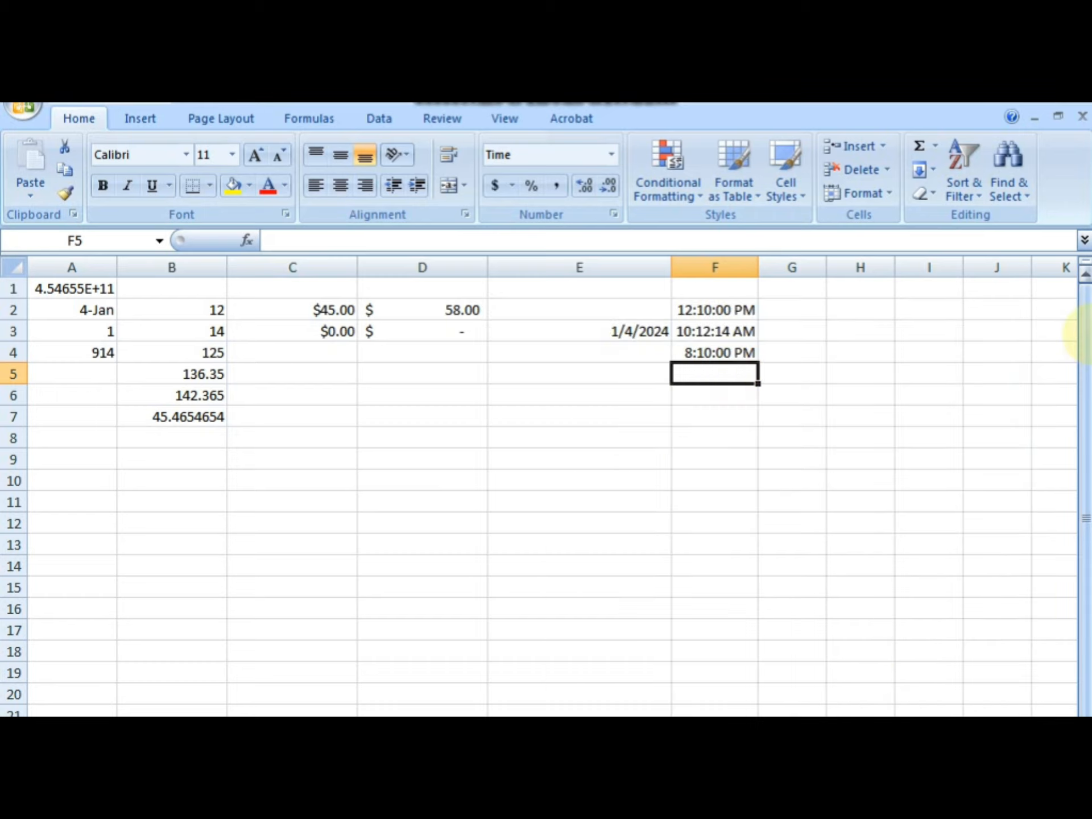
type("10:20")
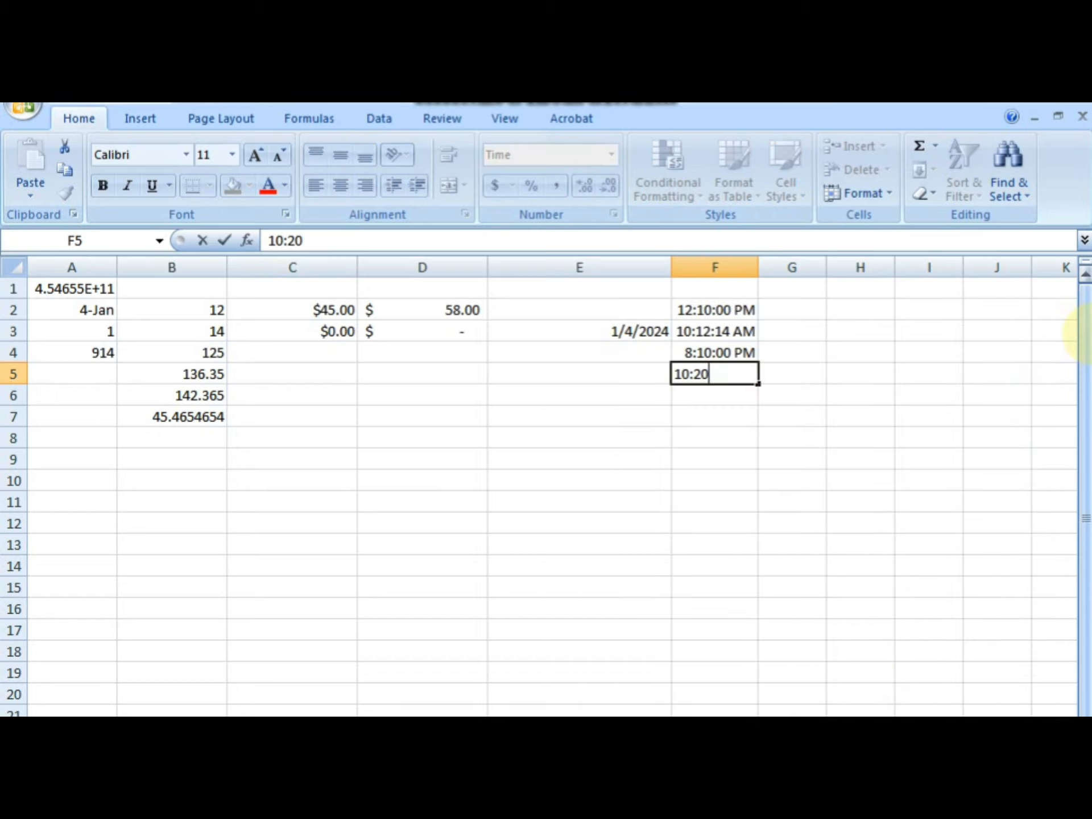
key("Return")
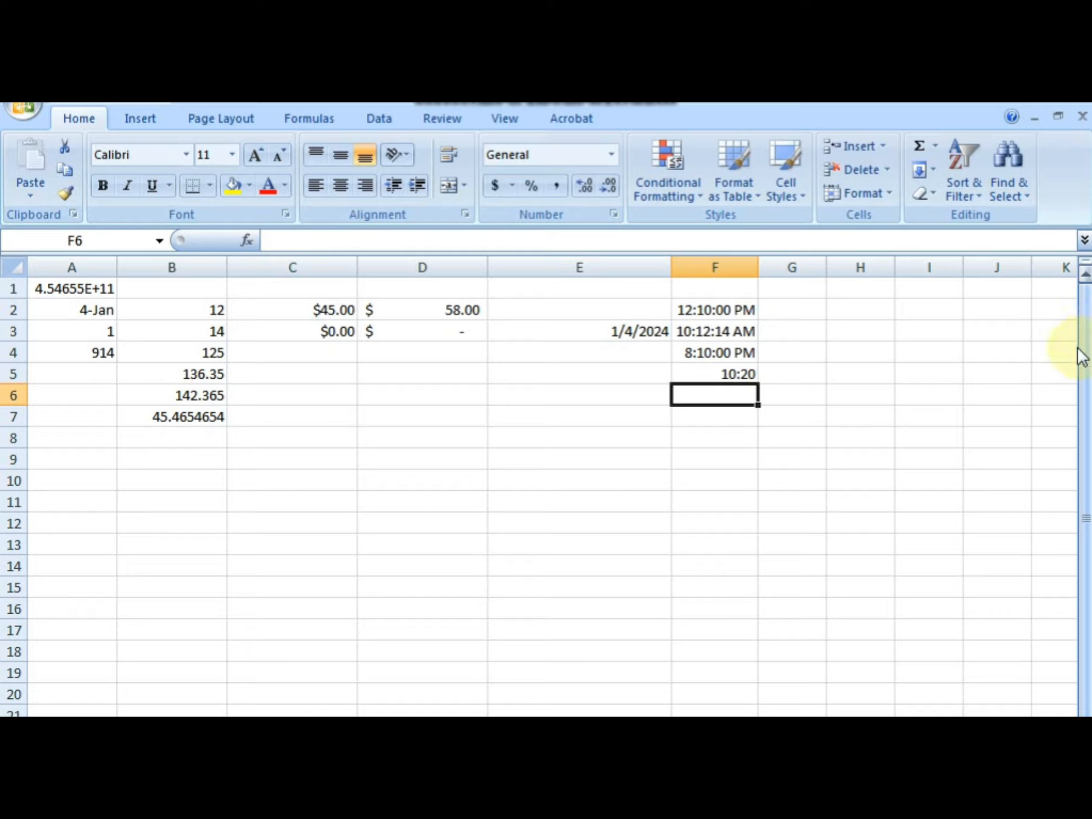
Preview how the available number formats would display the time in cell F4
left_click(707, 350)
left_click(612, 155)
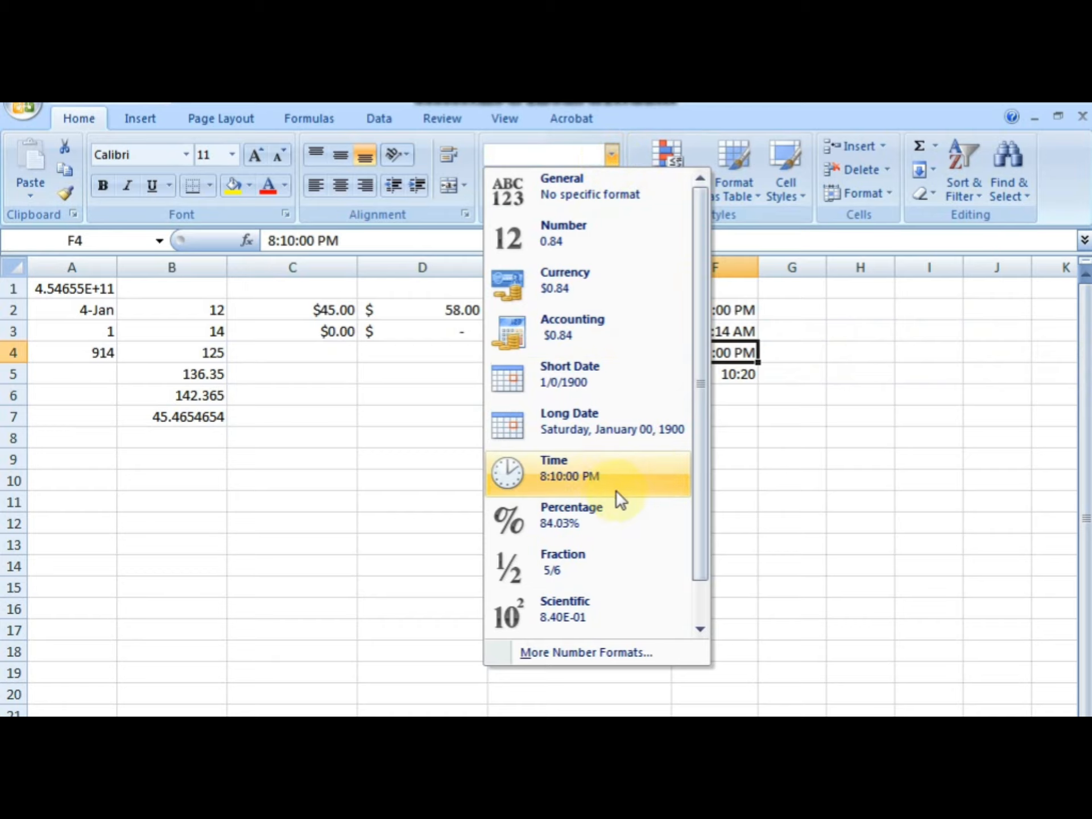
left_click(949, 418)
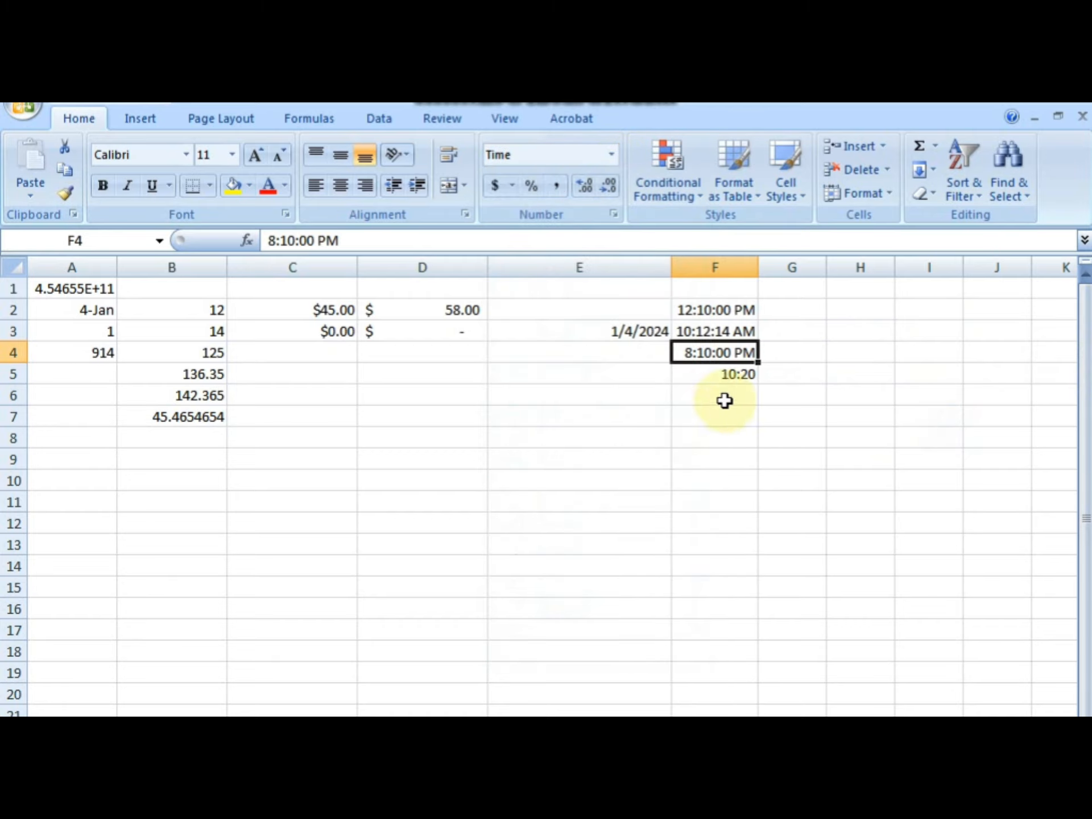
Apply the Percentage format to the empty cells of column C from C12 down past row 20
left_click_drag(279, 522, 292, 717)
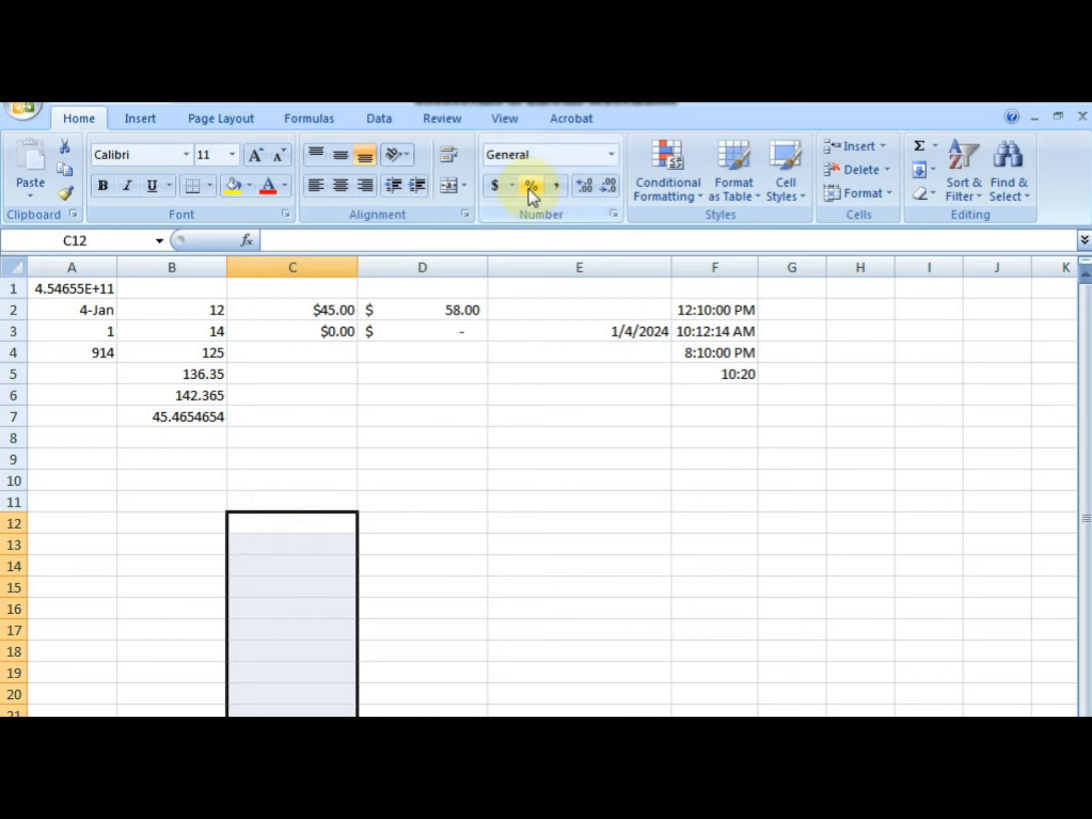
left_click(610, 155)
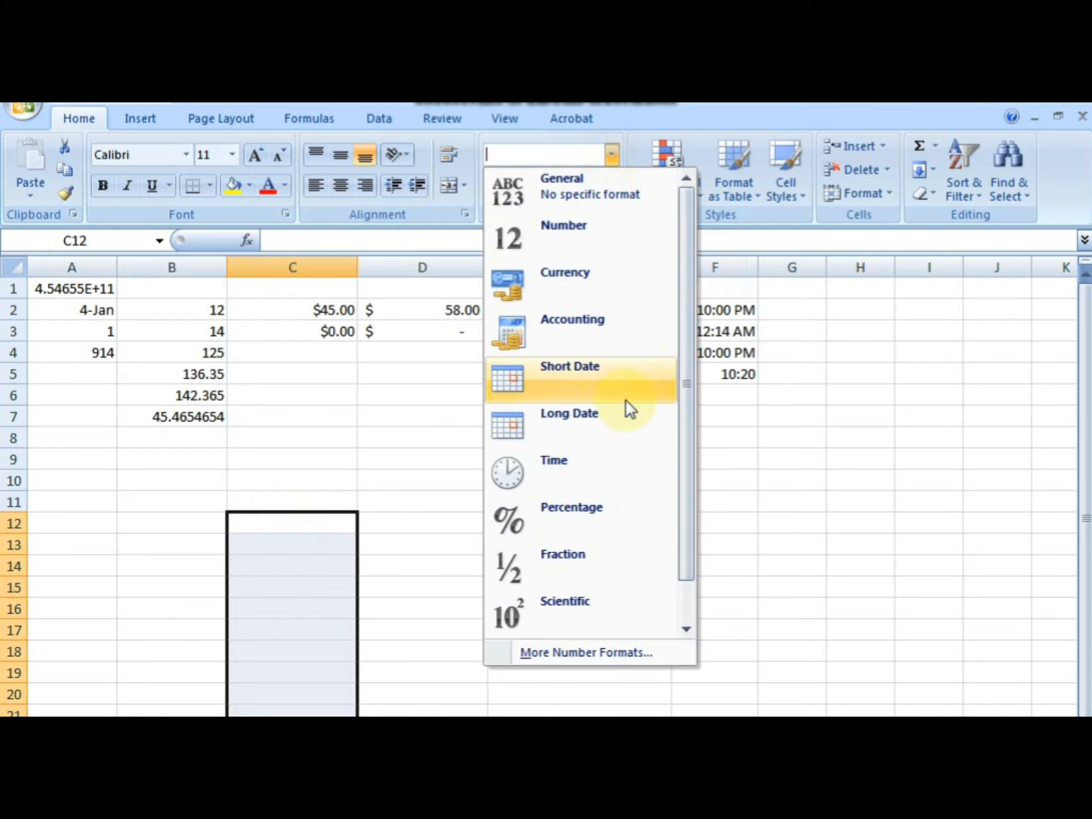
left_click(584, 508)
Enter the percentages 1, 2, 3, 5 and 10 in cells C12 through C16 and display them without decimals
left_click(284, 517)
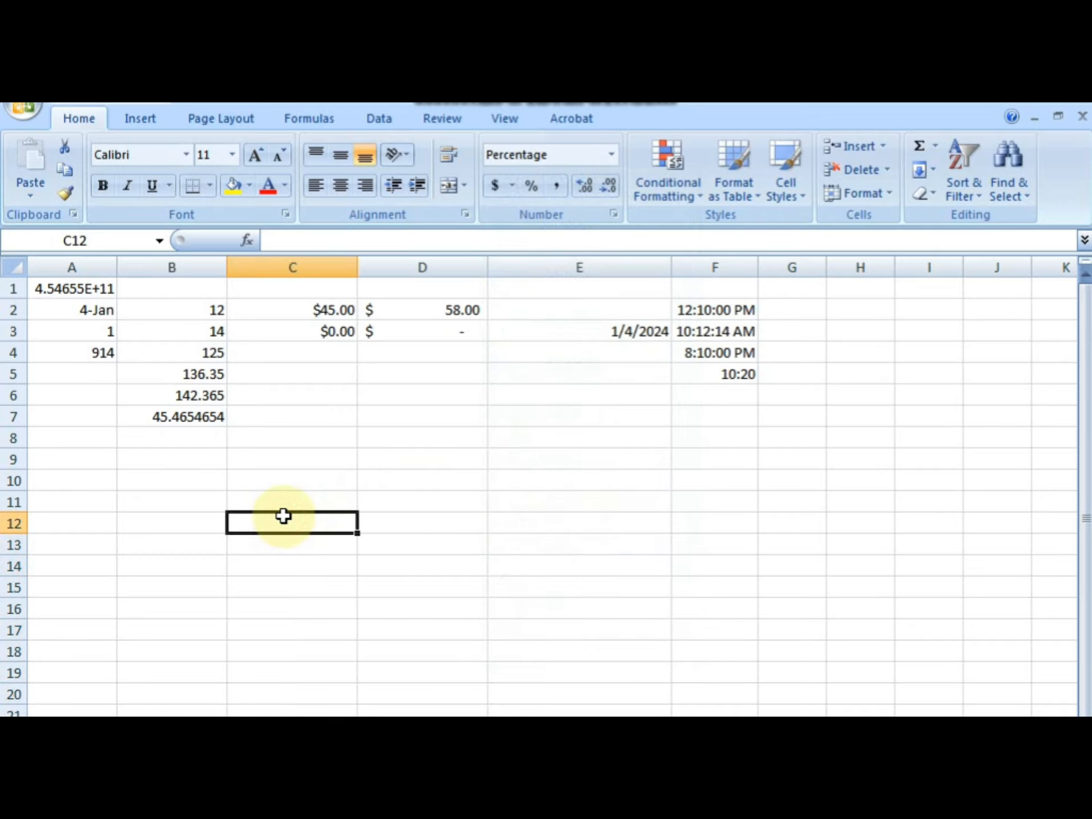
type("1")
key("Return")
type("2")
key("Return")
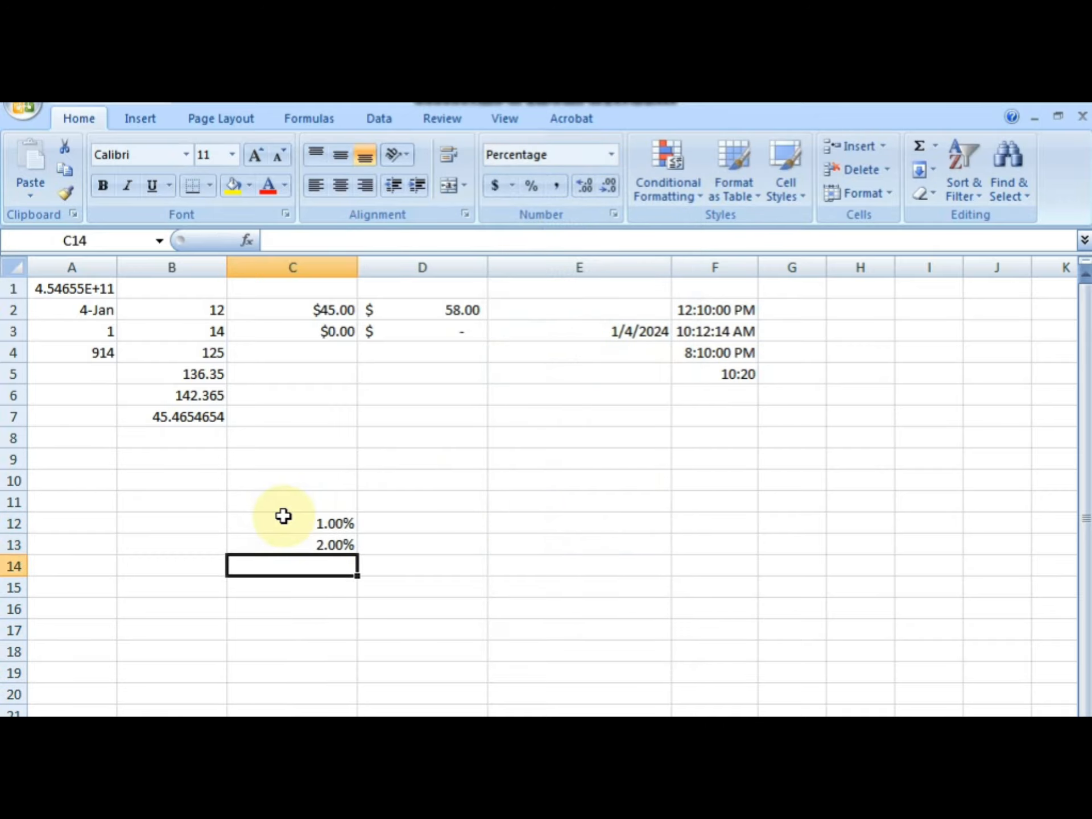
type("3")
key("Return")
type("5")
key("Return")
type("10")
key("Return")
left_click_drag(293, 524, 292, 609)
Enter 500, 600 and 720 in cells D12 through D14 and apply the percent style to them
left_click(423, 523)
type("500")
left_click_drag(422, 524, 422, 566)
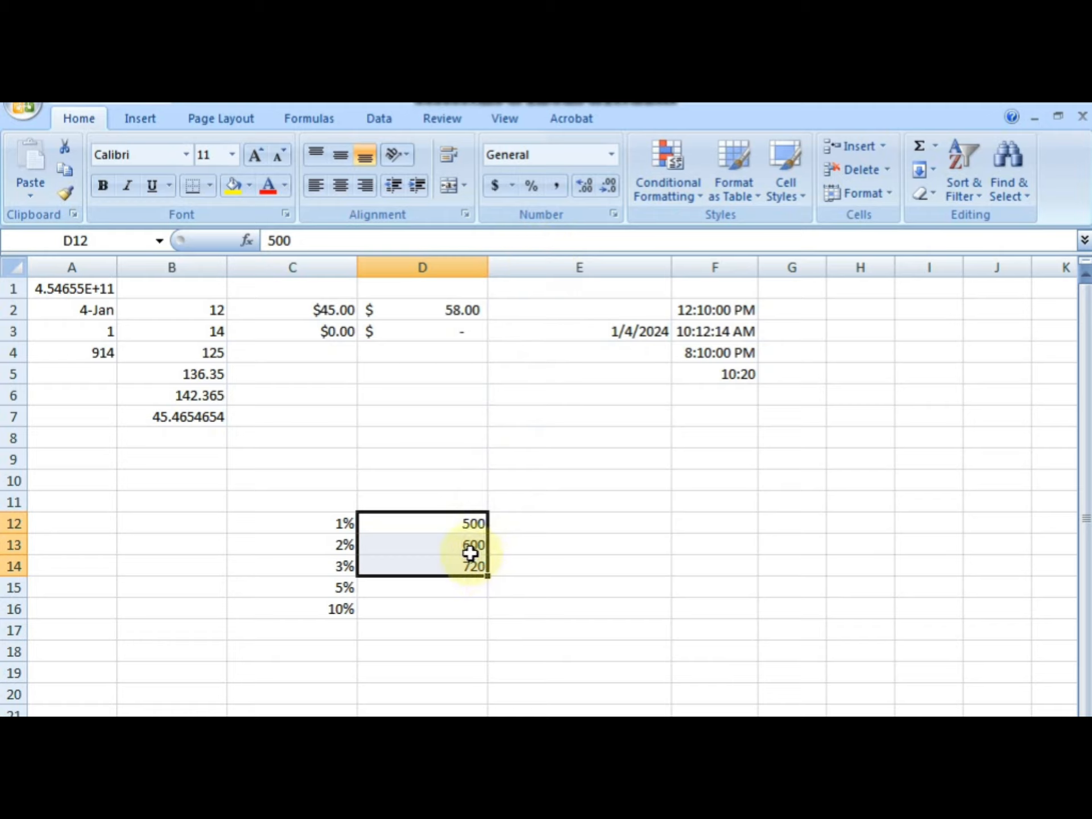
left_click(470, 547)
left_click(468, 521)
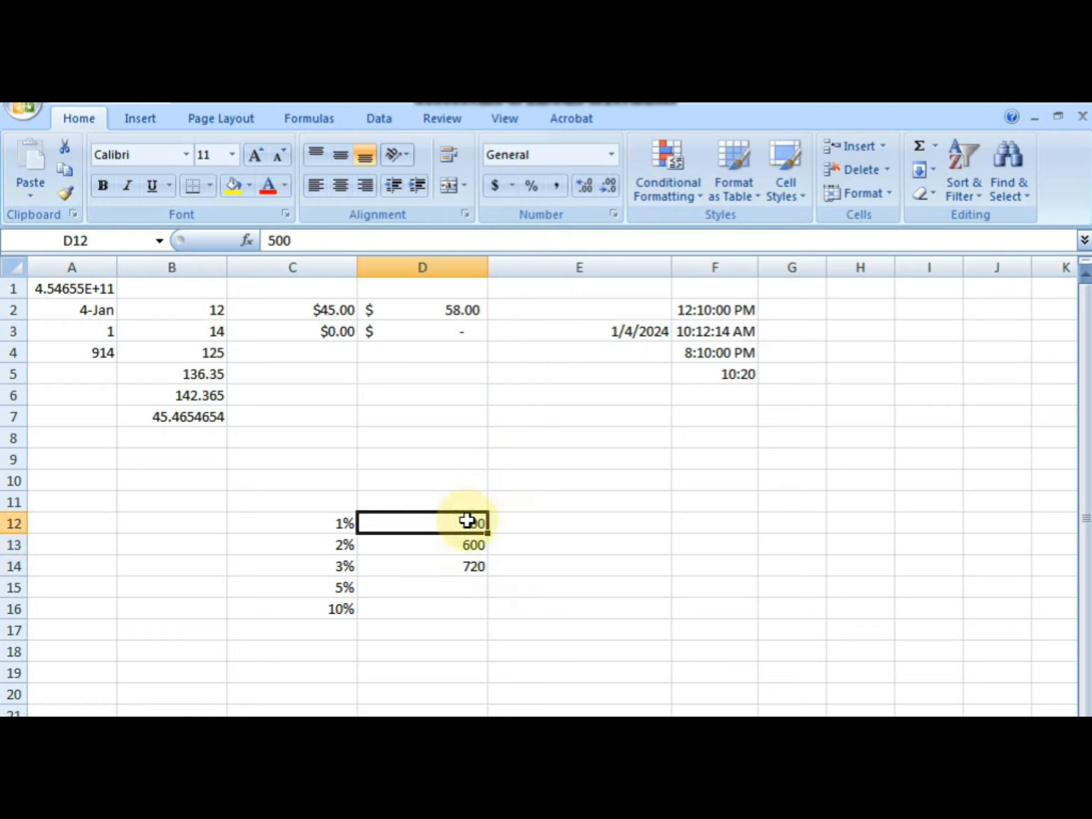
left_click_drag(467, 521, 465, 565)
left_click(542, 186)
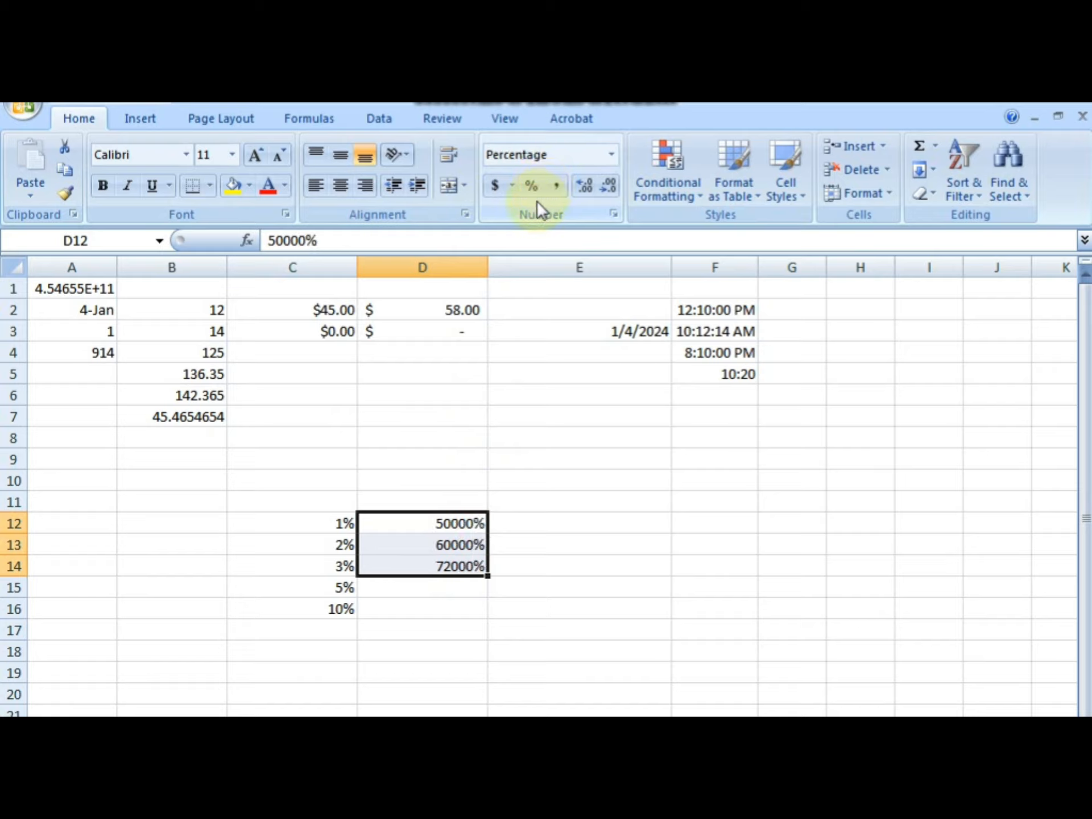
left_click(579, 502)
left_click(611, 154)
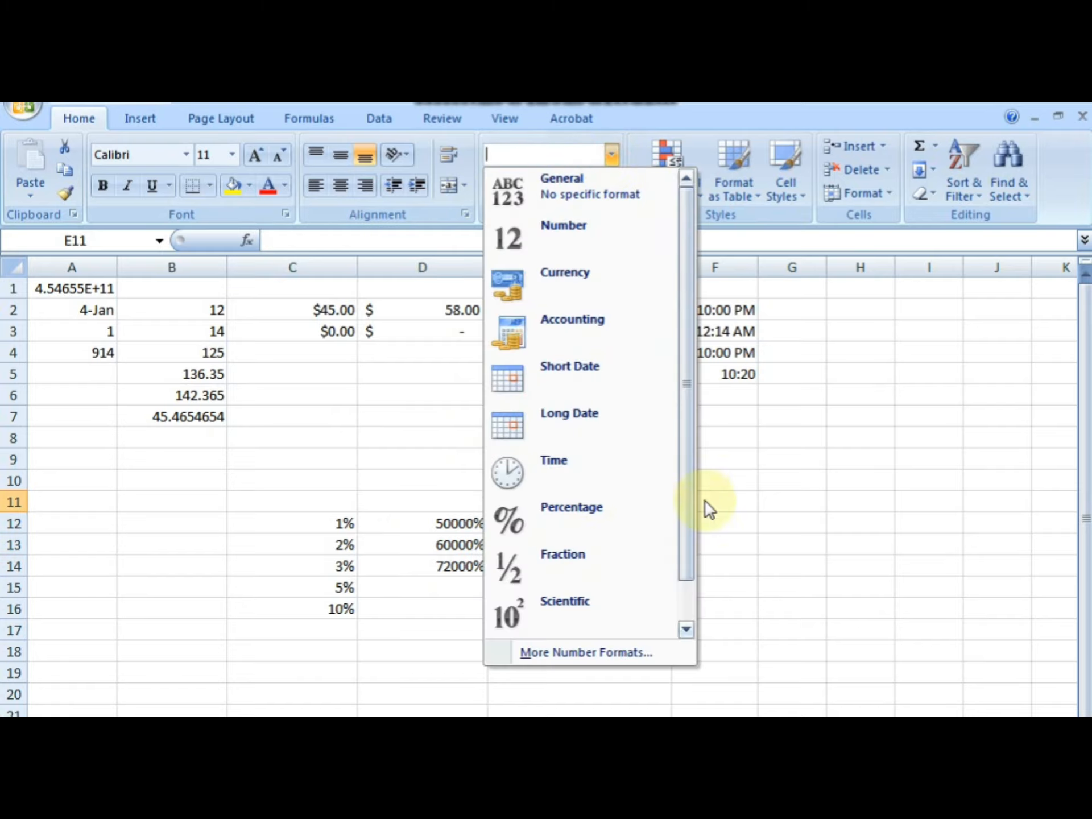
left_click(773, 461)
left_click(172, 538)
type("1/")
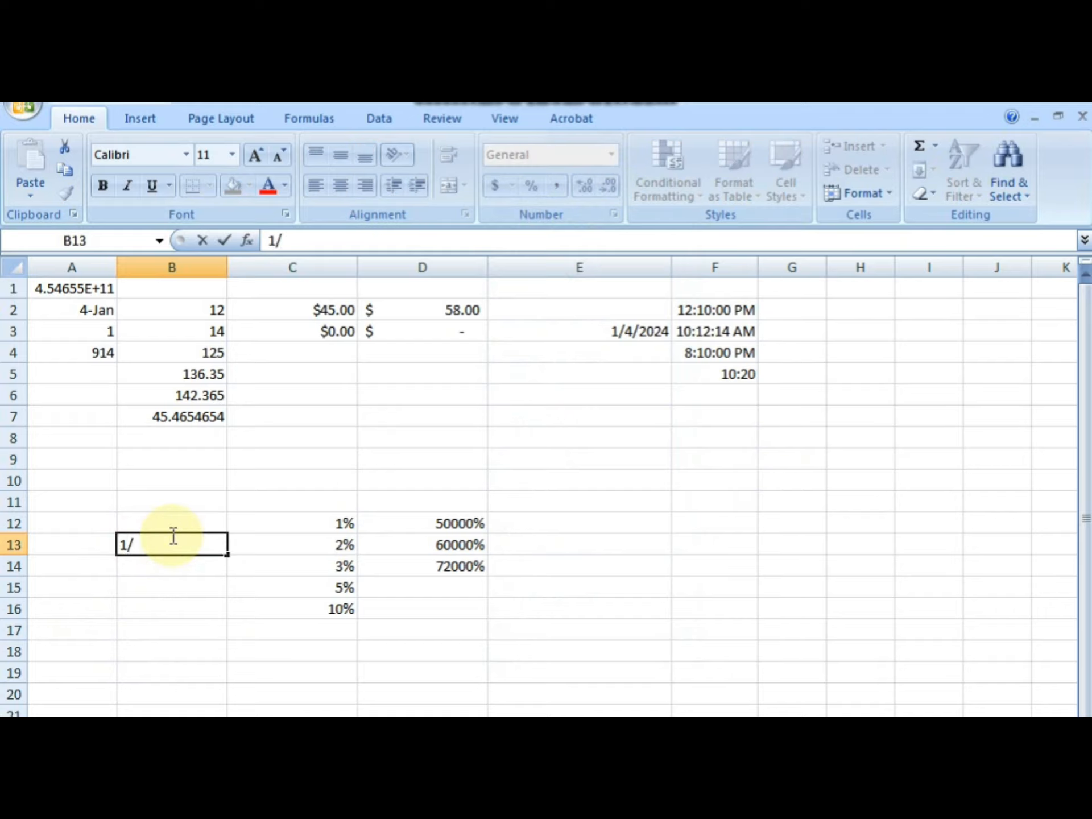
key("BackSpace")
key("BackSpace")
key("Escape")
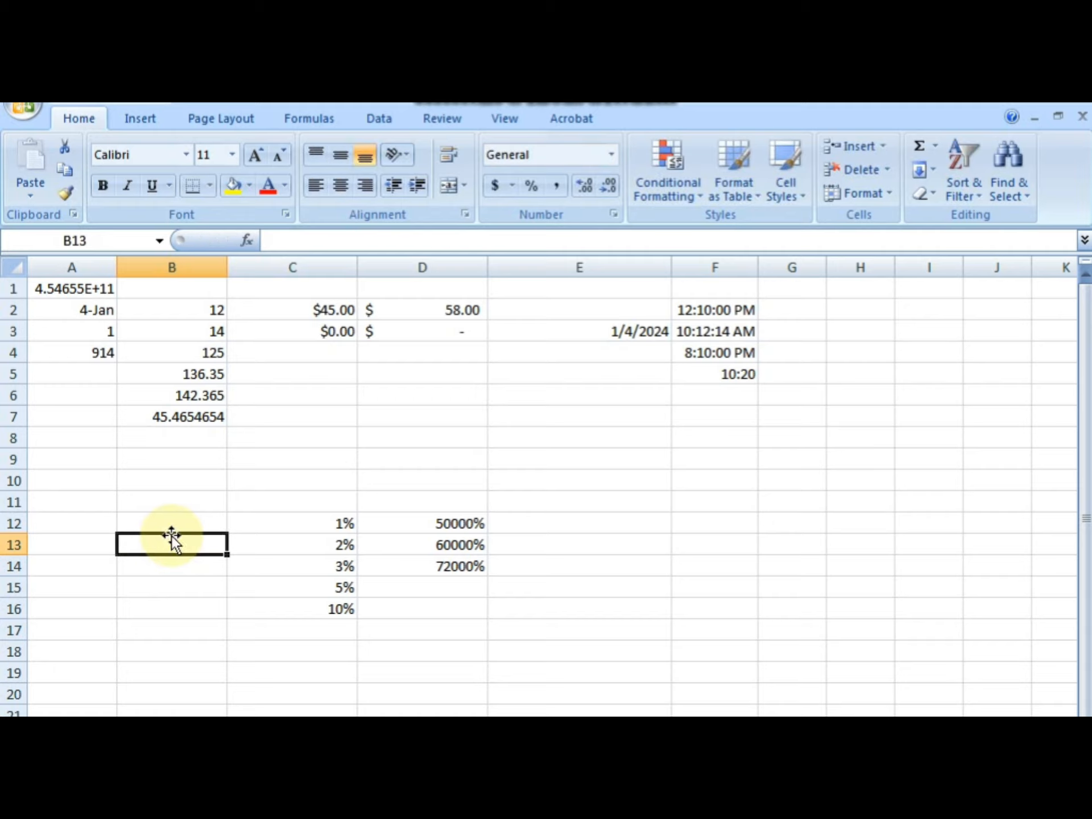
Enter 0.2 in cell B13 and apply the Fraction format to it
type("0.2")
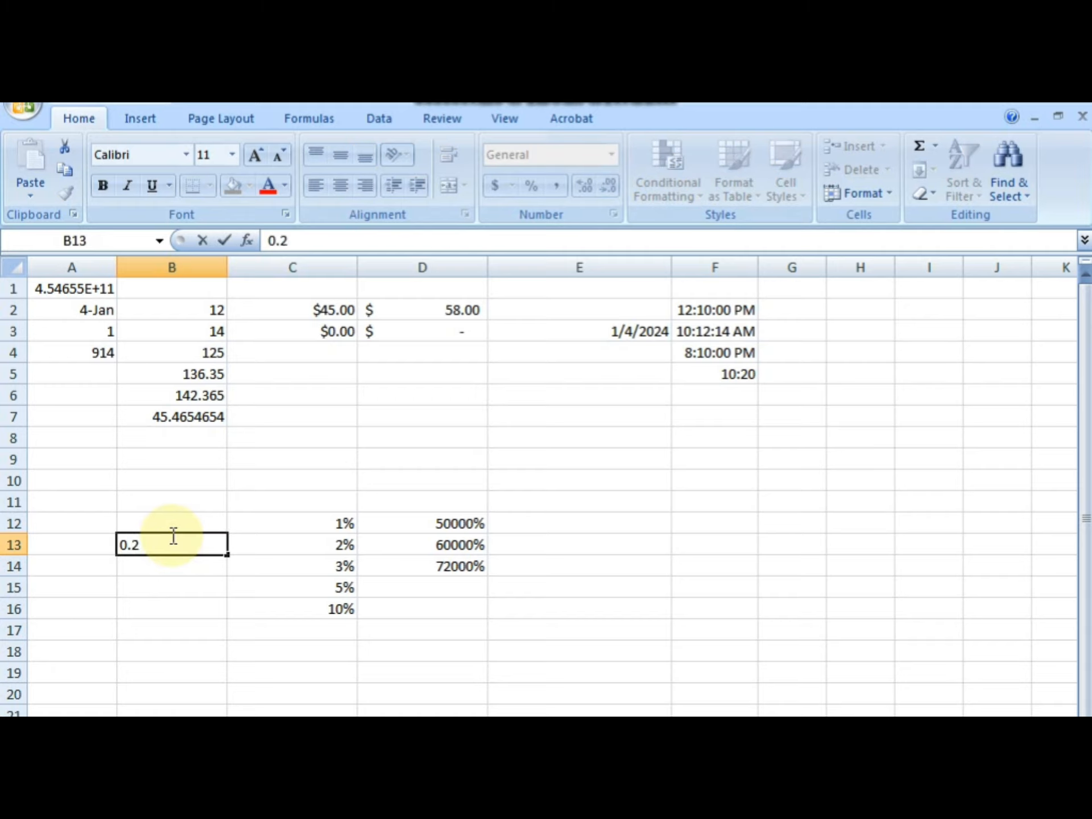
key("Return")
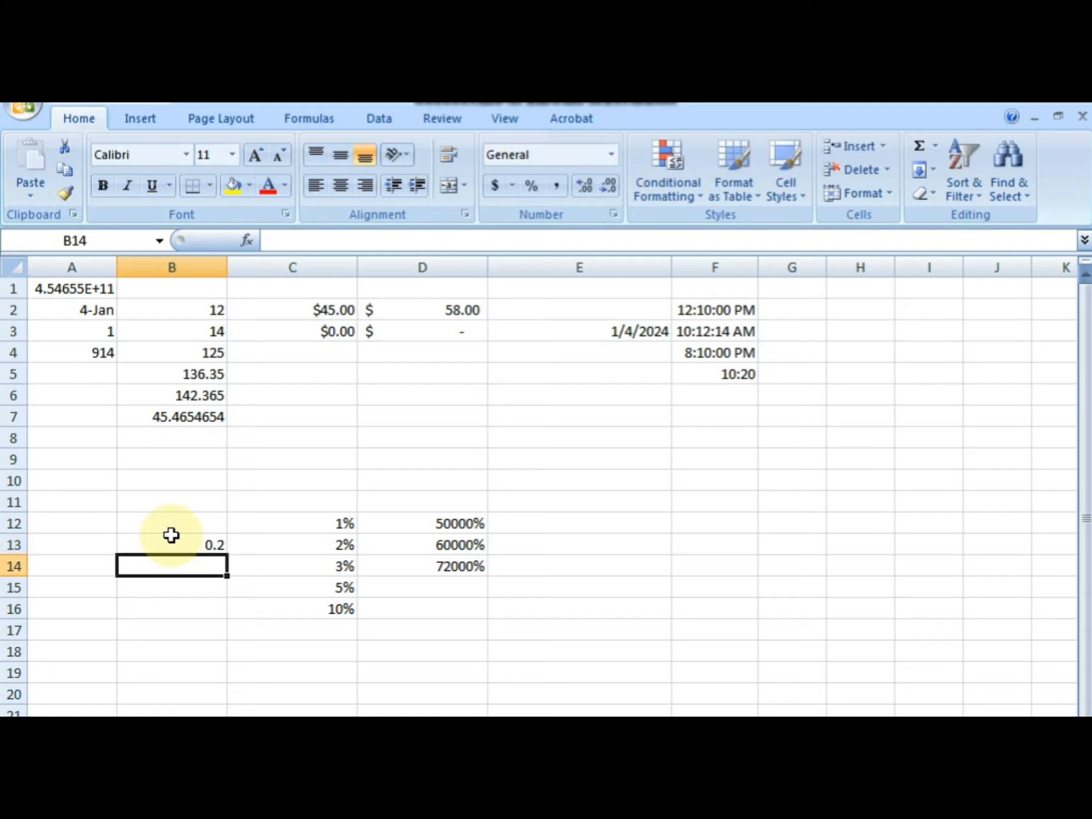
left_click(171, 535)
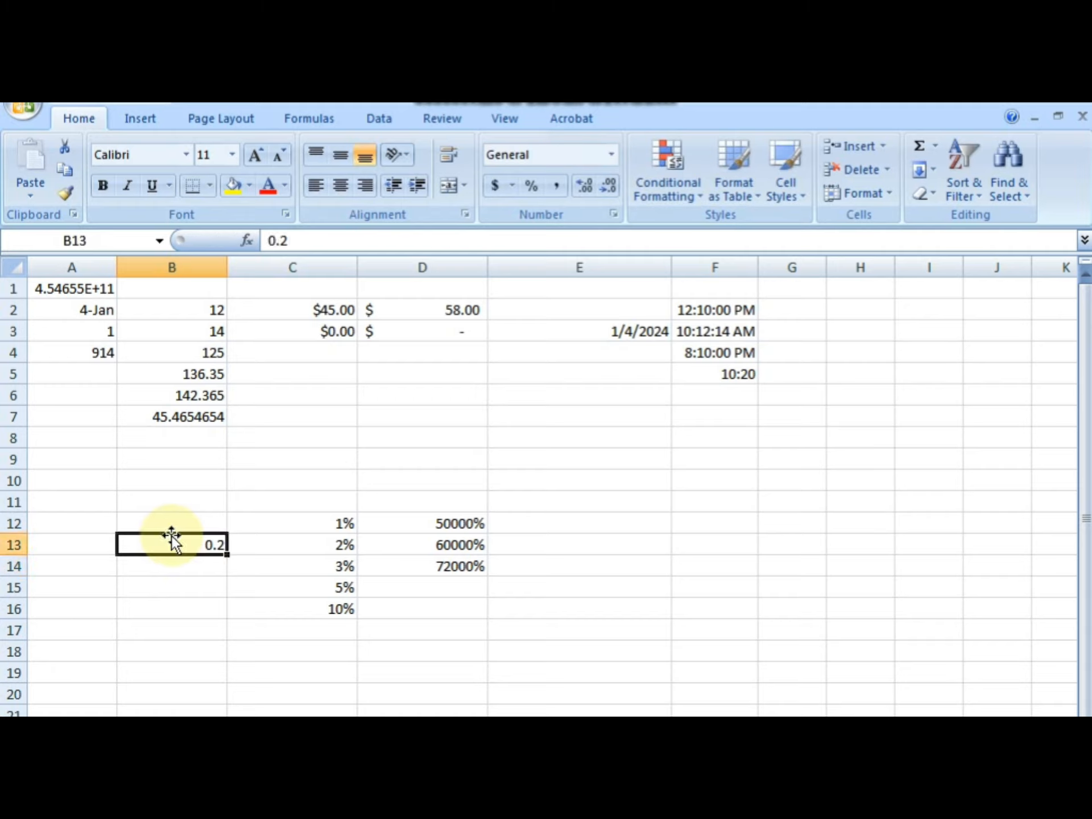
left_click(611, 155)
left_click(556, 564)
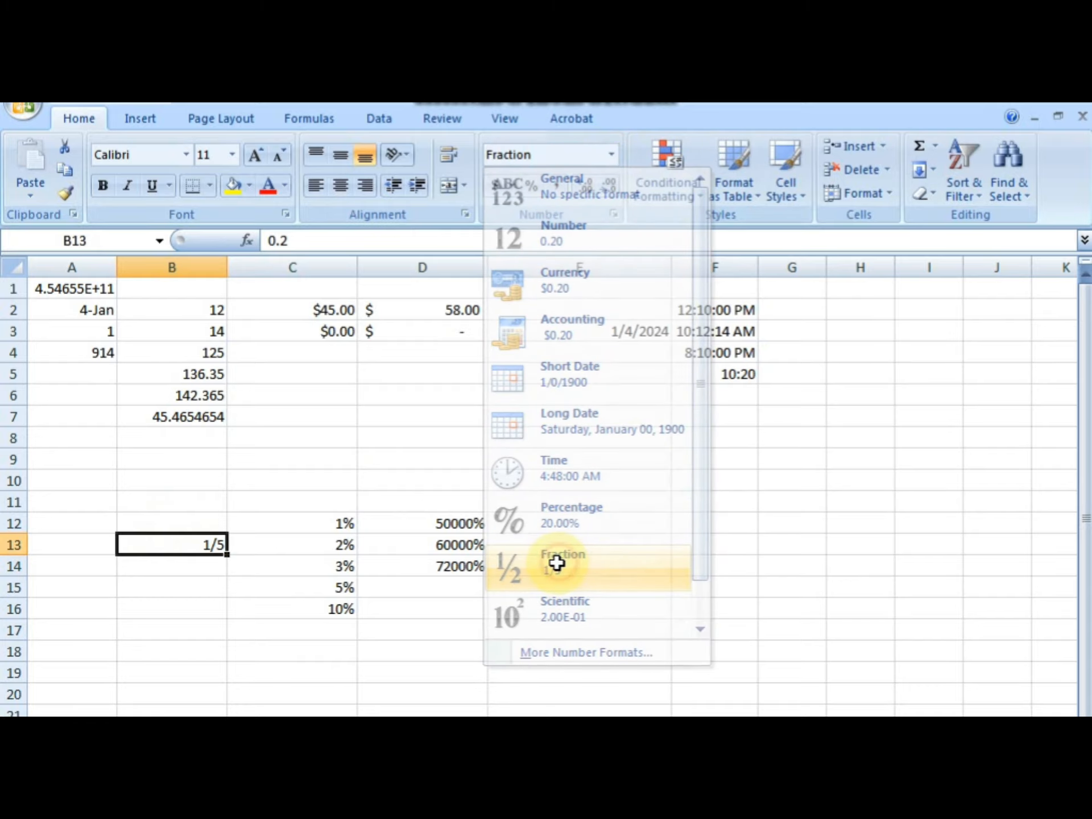
left_click(188, 592)
left_click(199, 547)
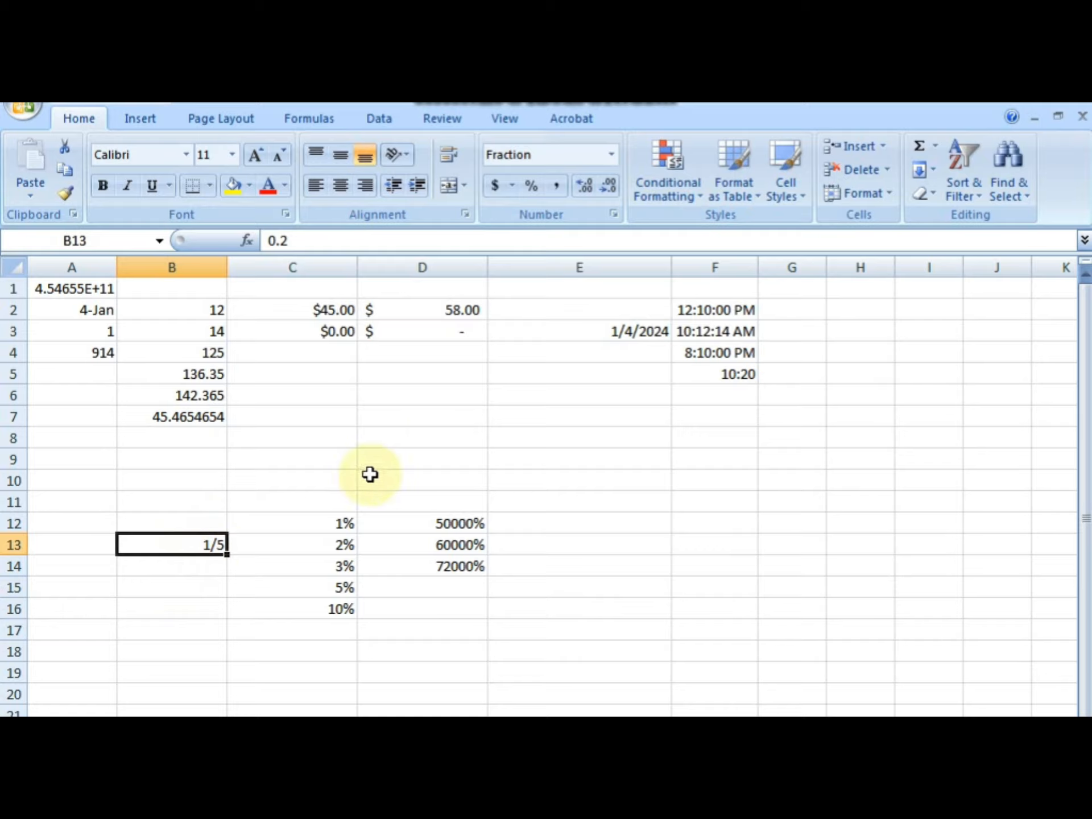
Look at the Scientific option among the number formats and check the stored number in cell A1
left_click(612, 154)
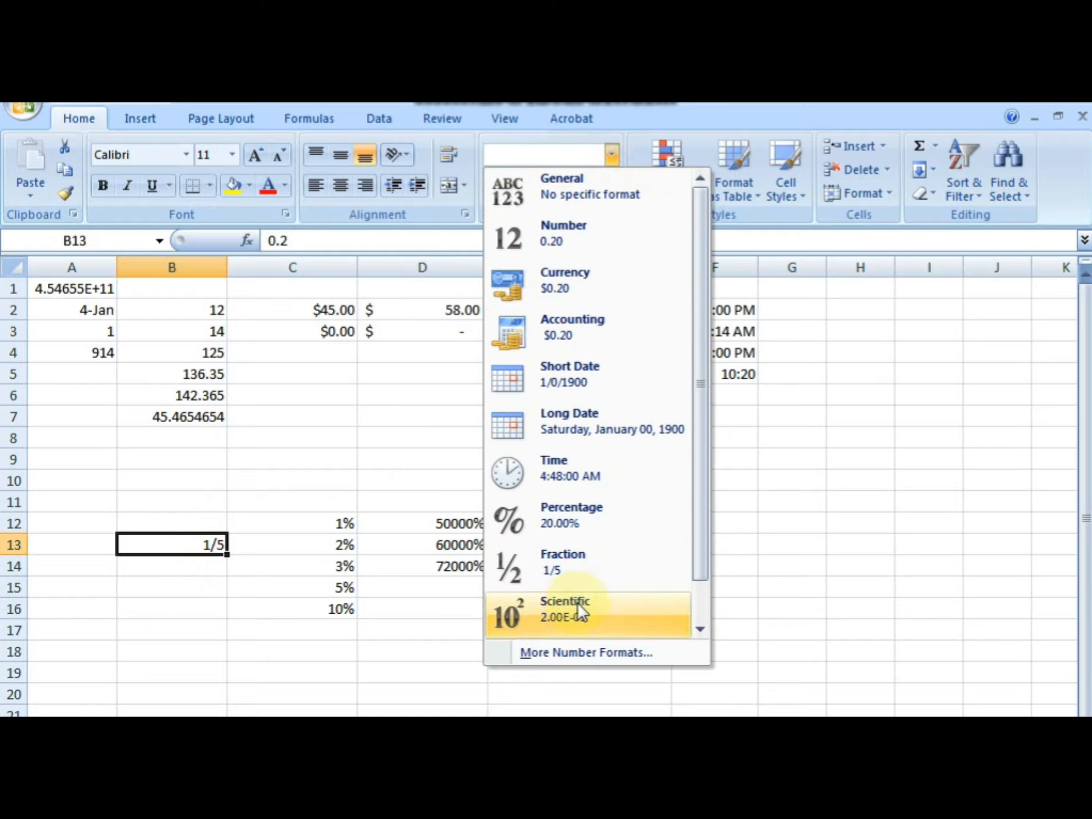
left_click(274, 475)
left_click(74, 290)
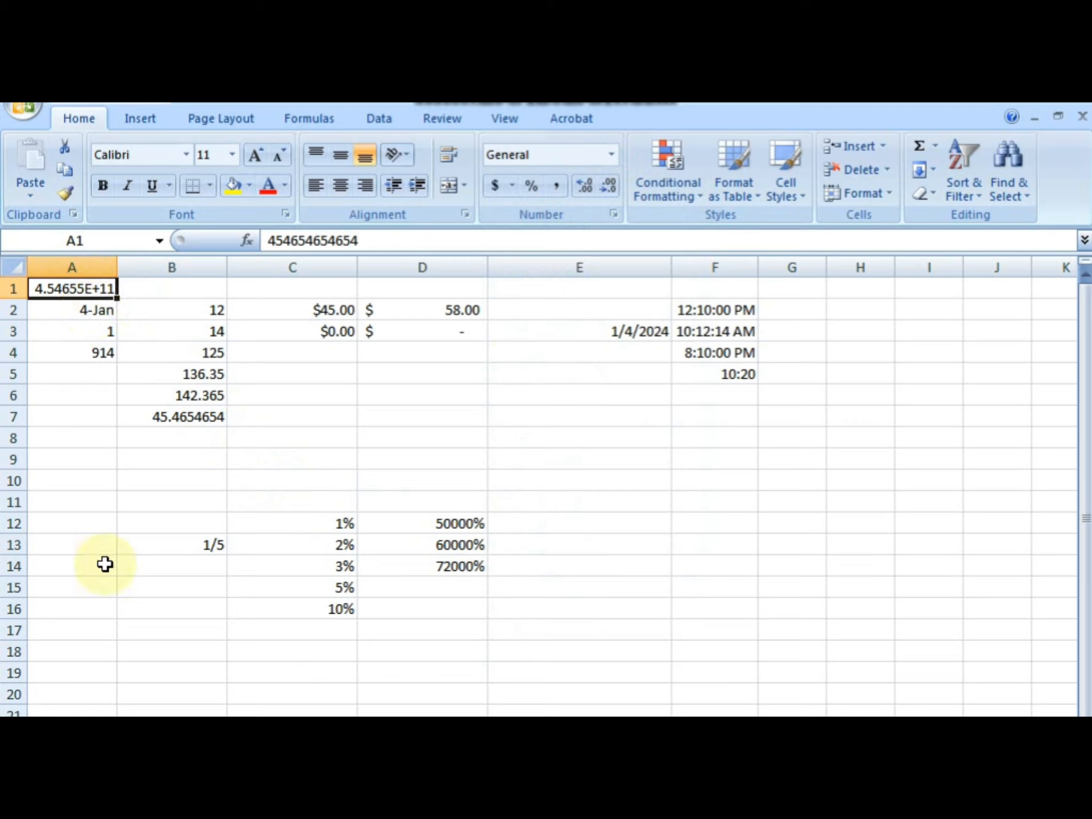
Enter 456465 in cell A14 and apply the Scientific format to it
left_click(83, 568)
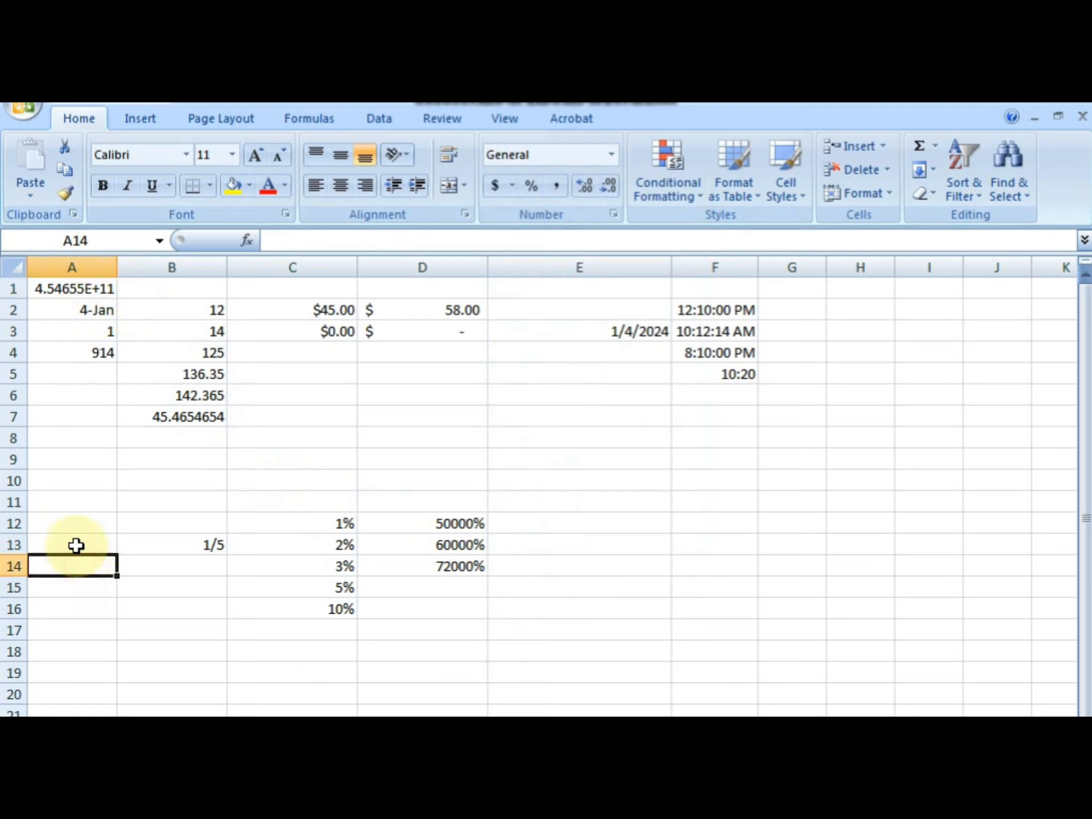
type("456465")
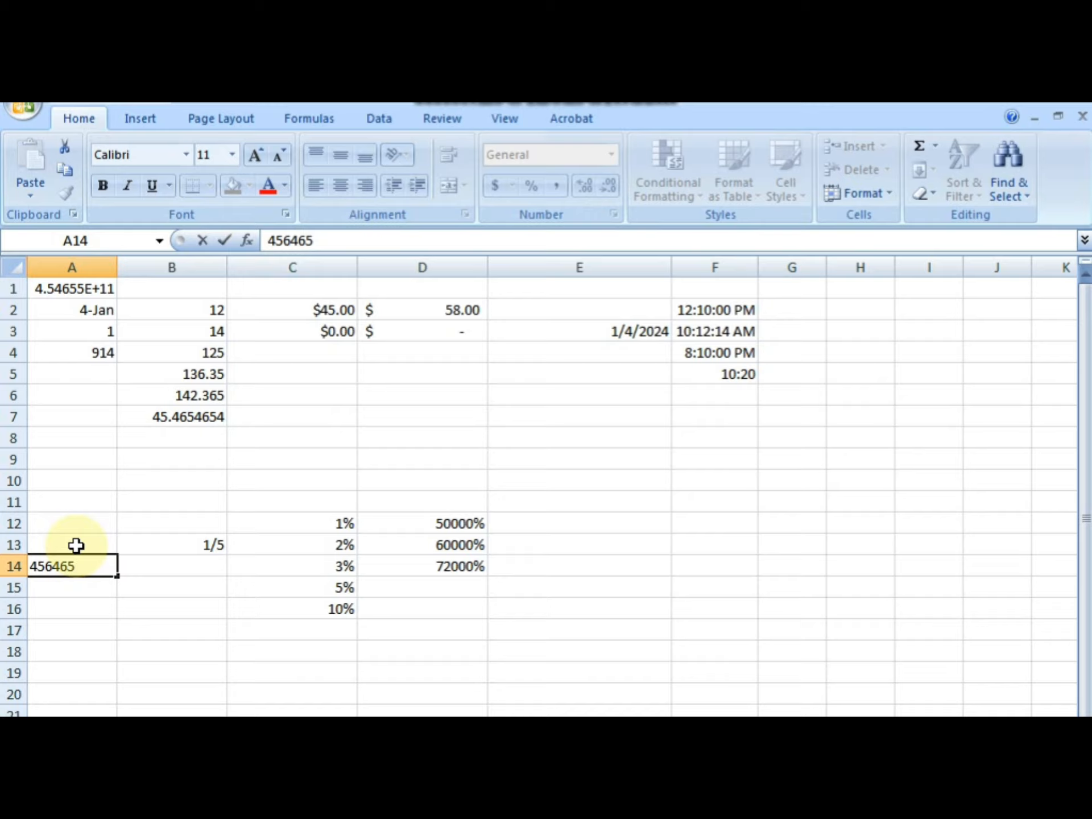
key("Return")
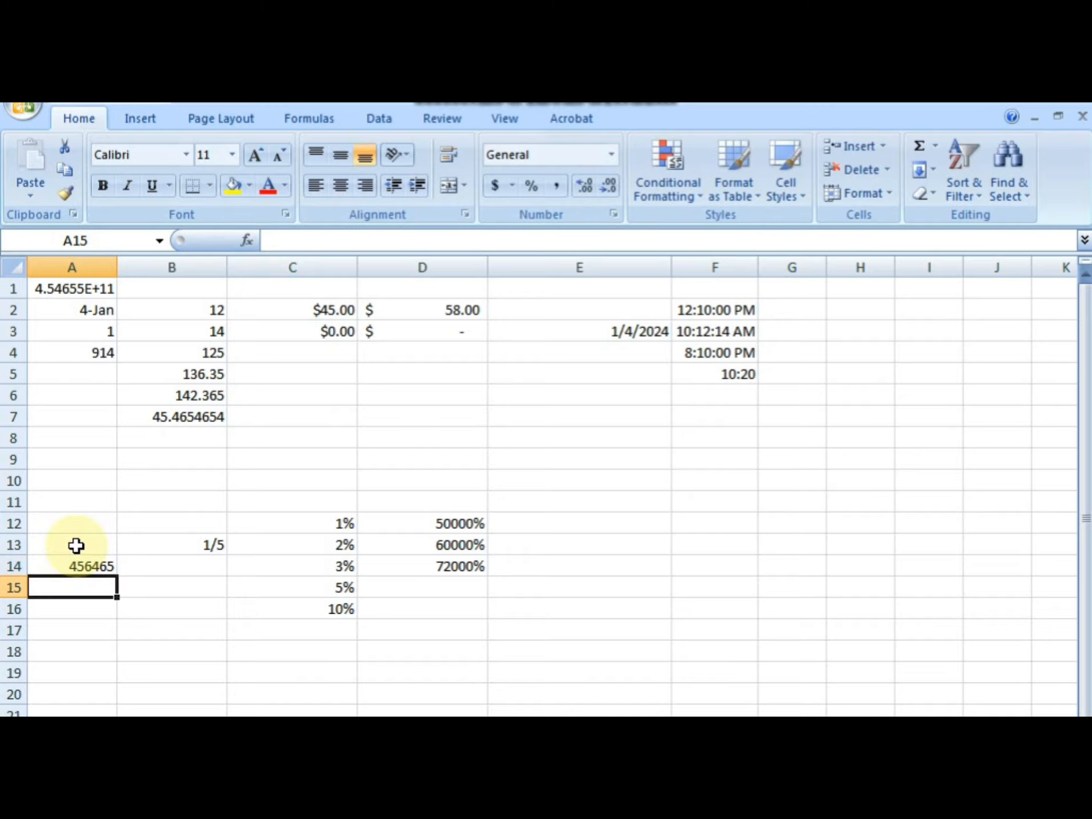
key("Up")
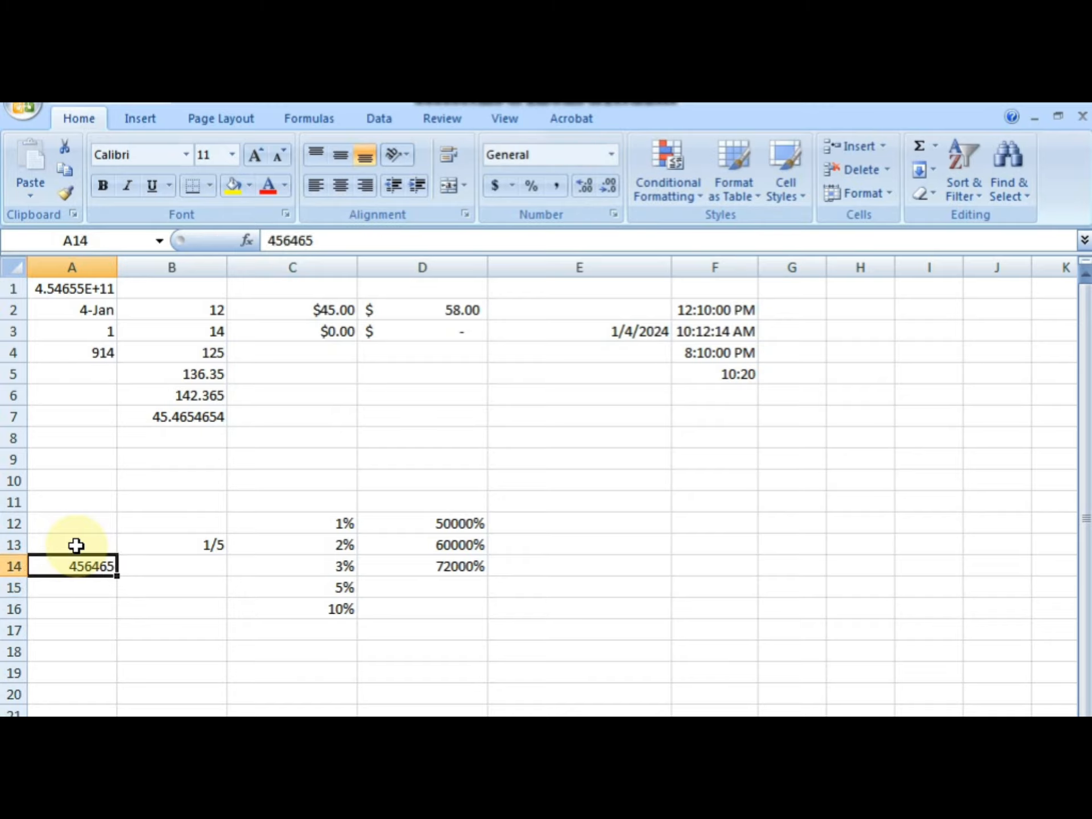
left_click(611, 155)
left_click(583, 618)
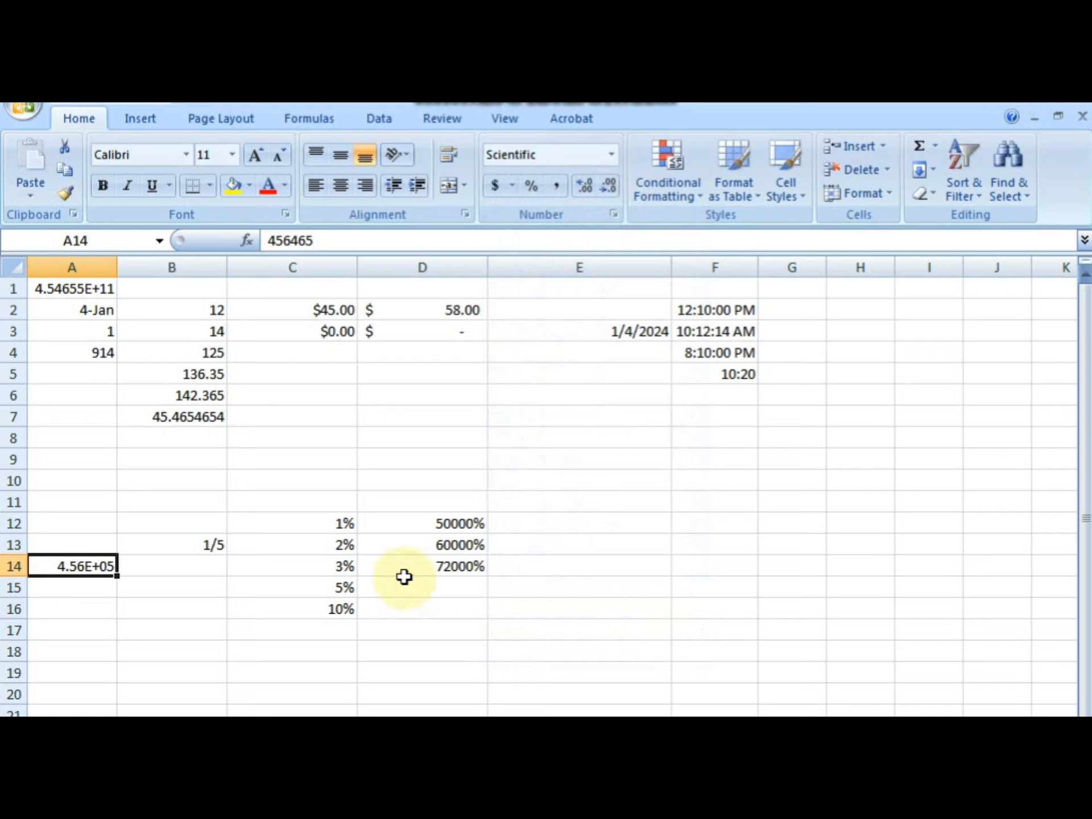
Check the stored values and number formats of cells A2, A3 and A4
left_click(94, 311)
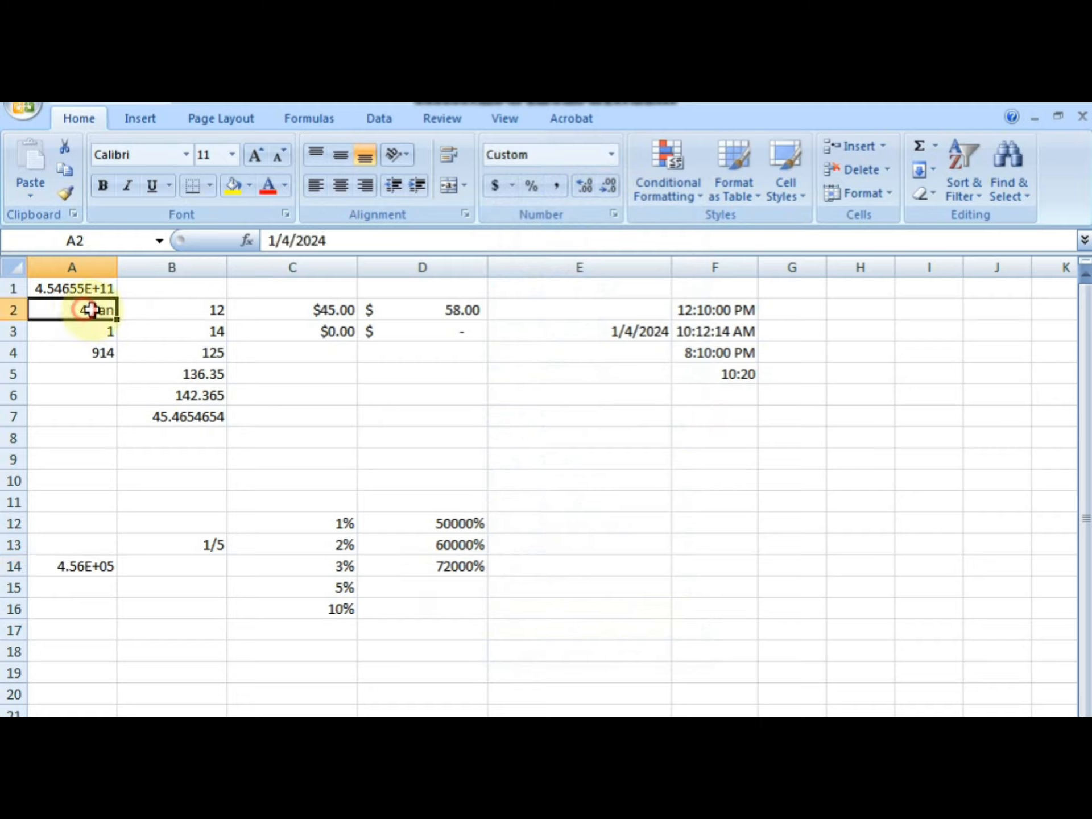
left_click(100, 333)
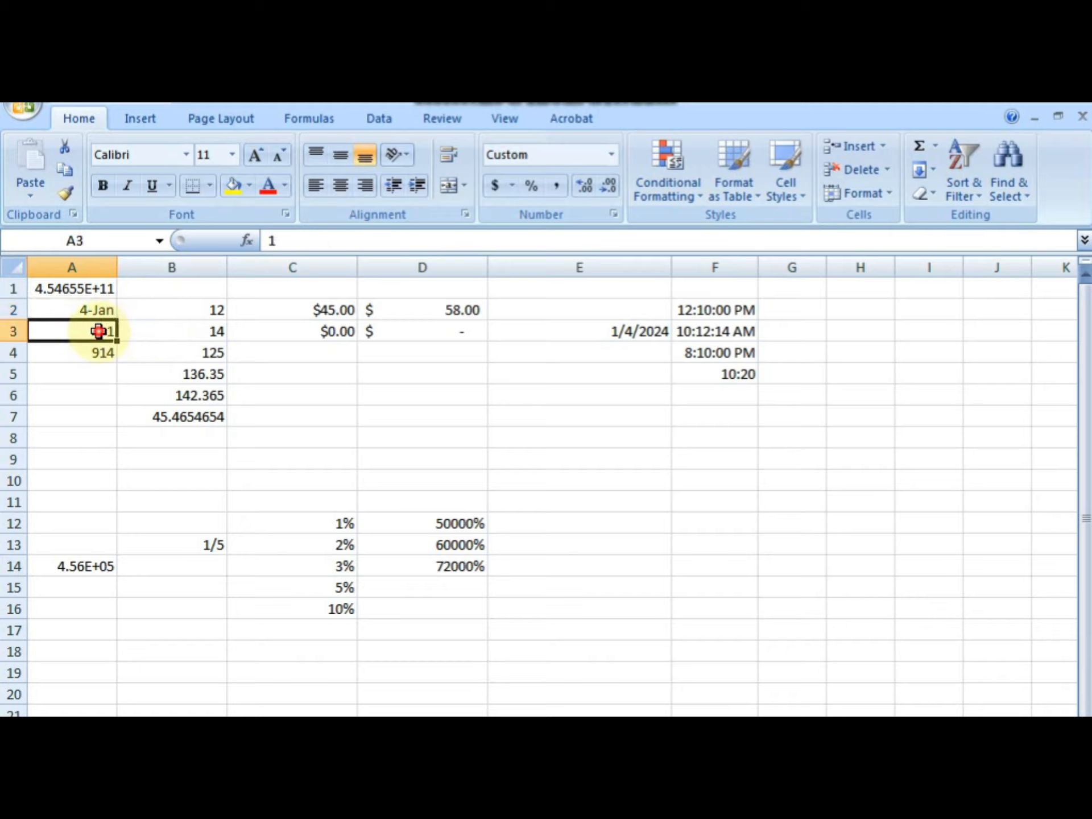
left_click(77, 351)
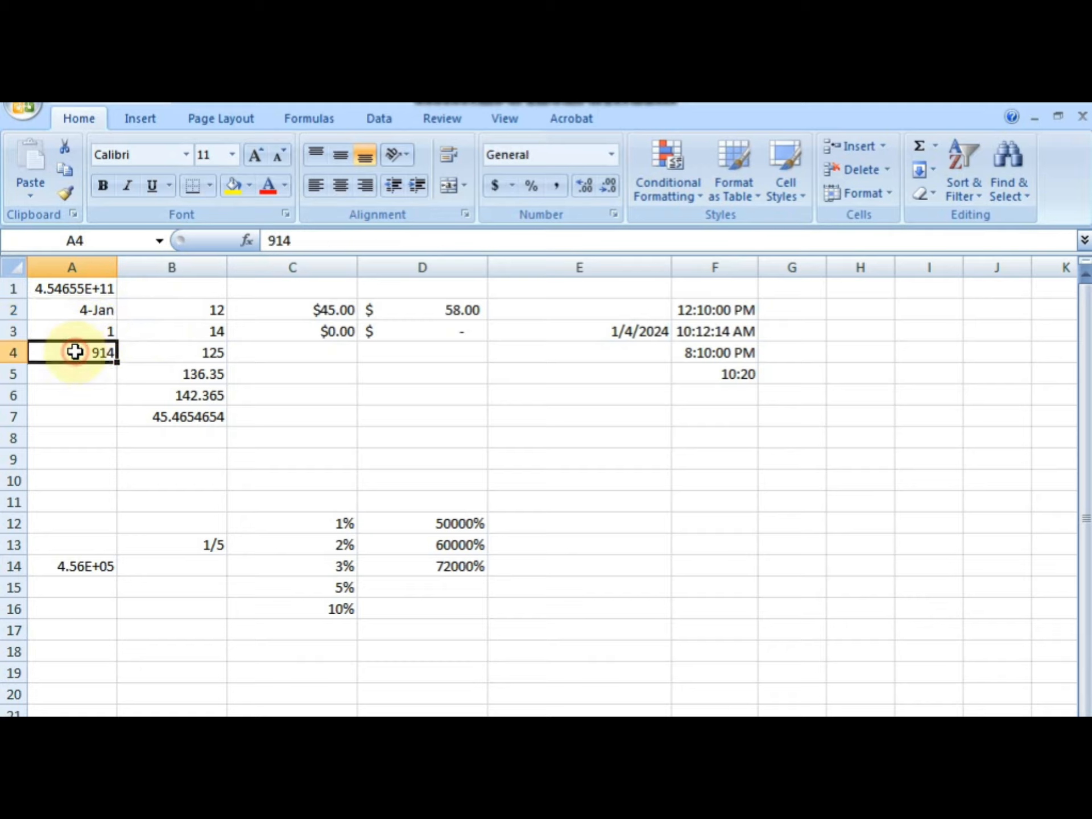
Apply the Text format to the empty cells in column A from A16 down past row 20
left_click(78, 650)
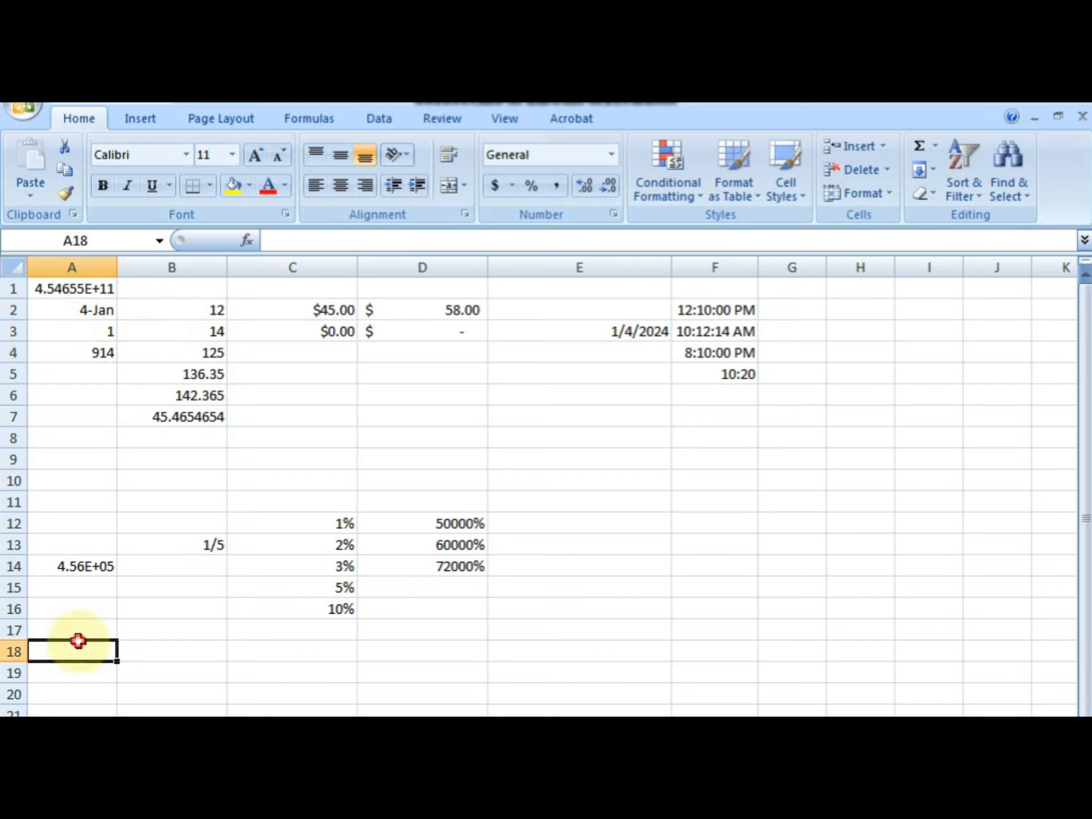
left_click_drag(80, 608, 80, 709)
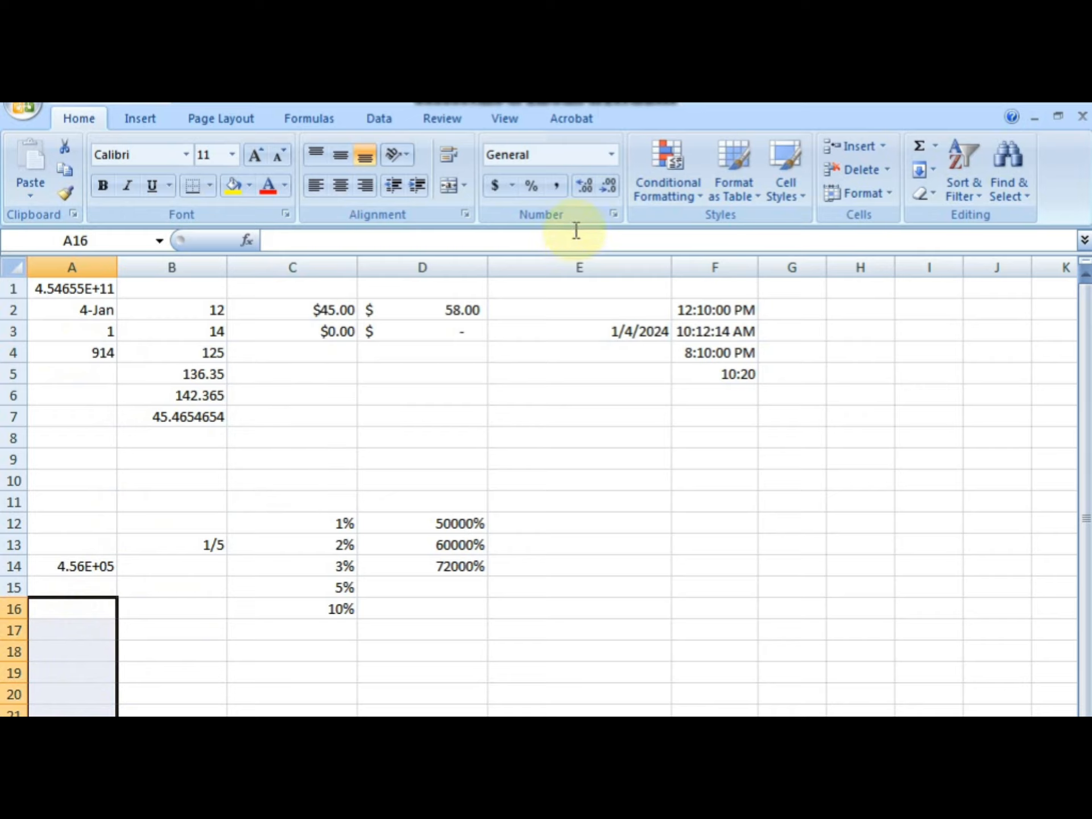
left_click(611, 154)
left_click_drag(684, 219, 687, 297)
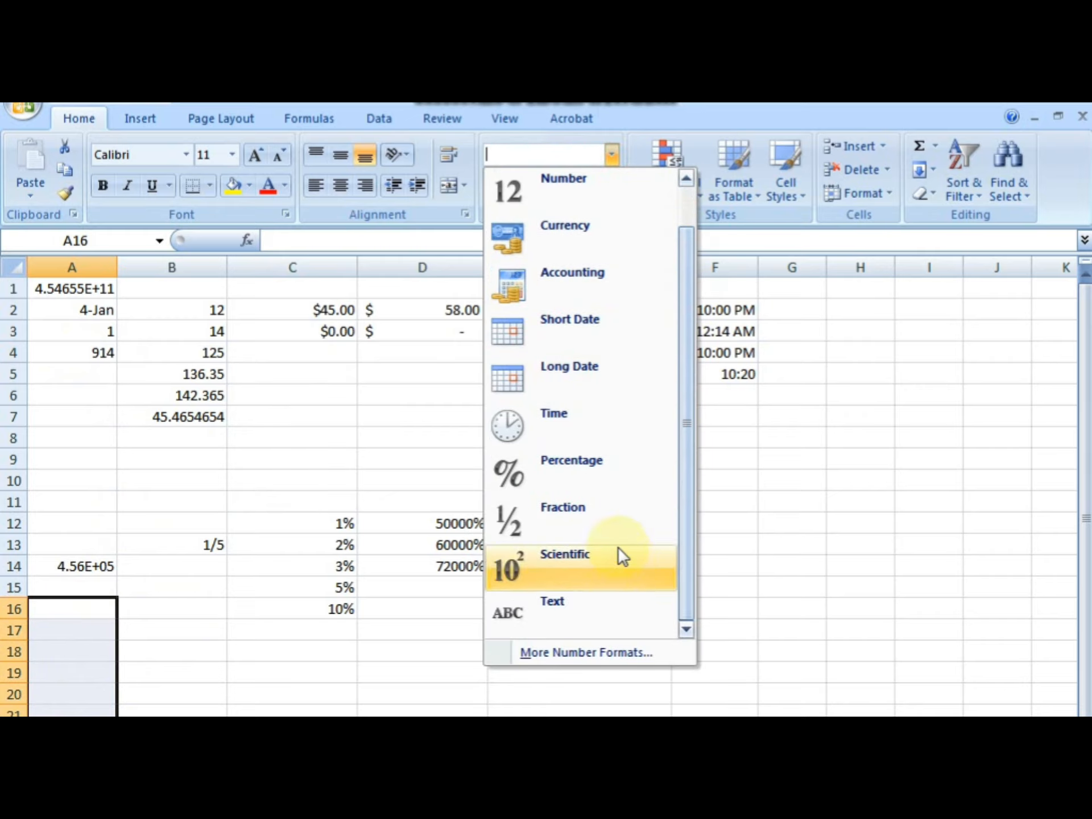
left_click(537, 619)
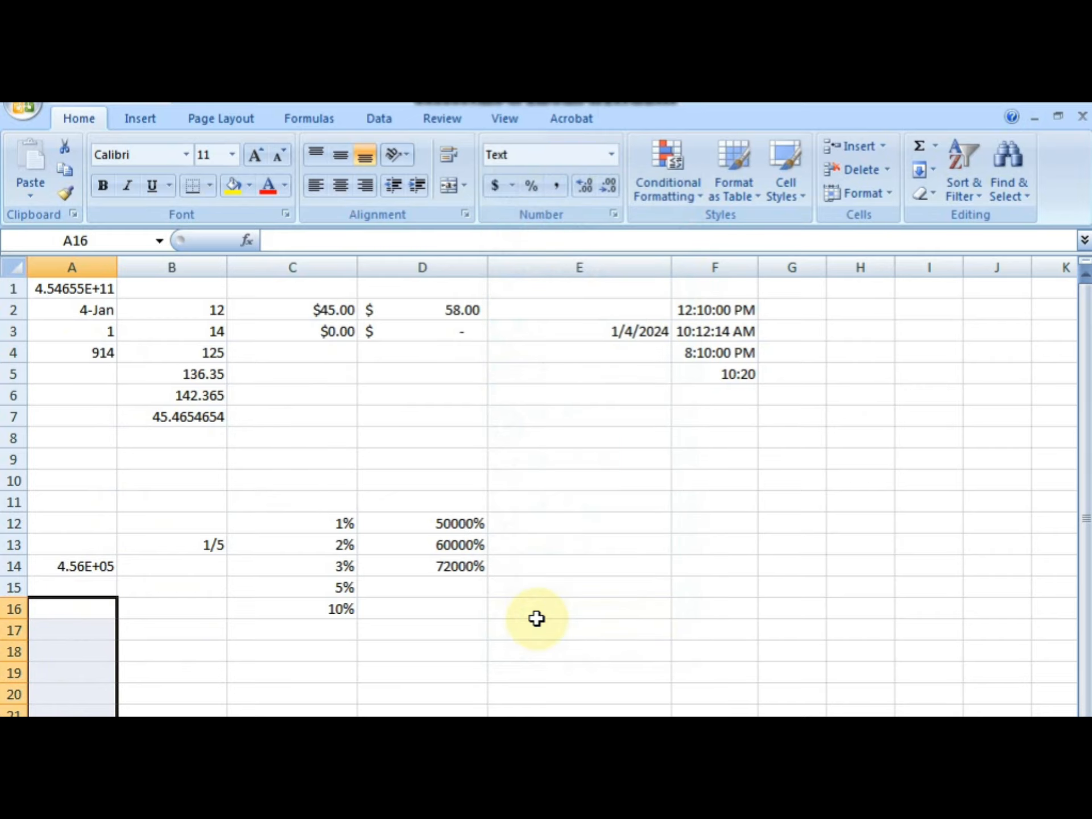
left_click(61, 613)
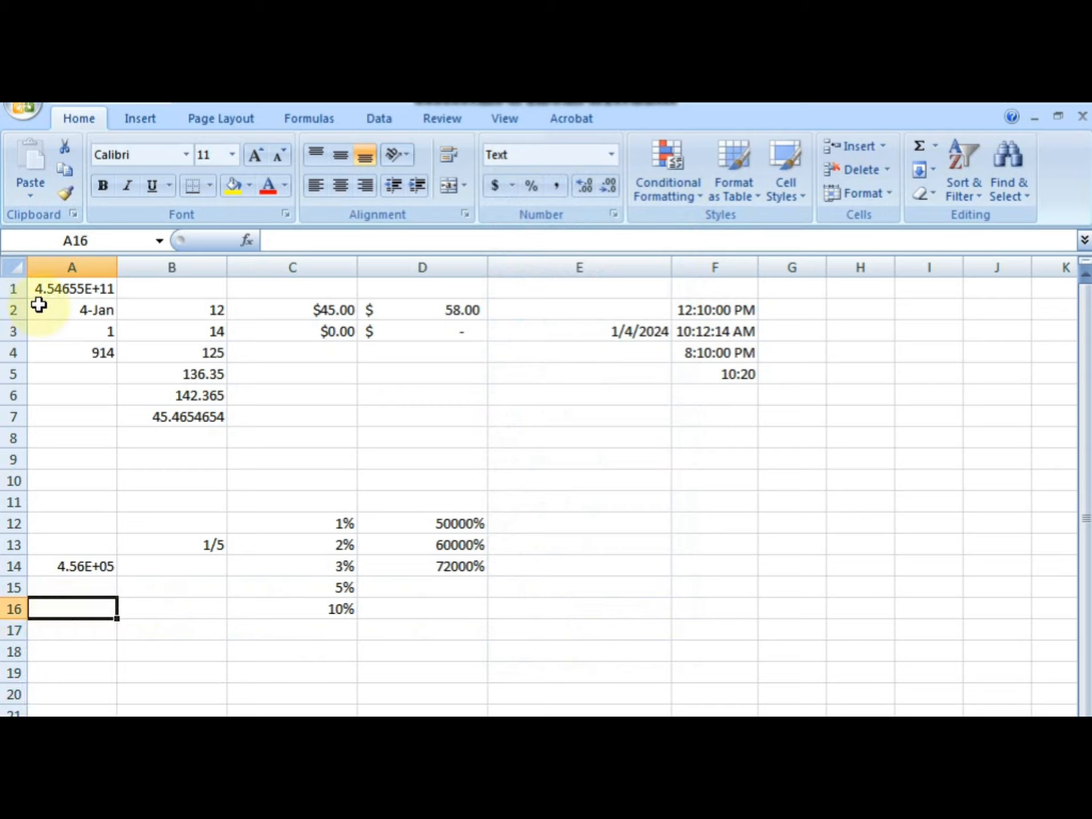
type("9874584")
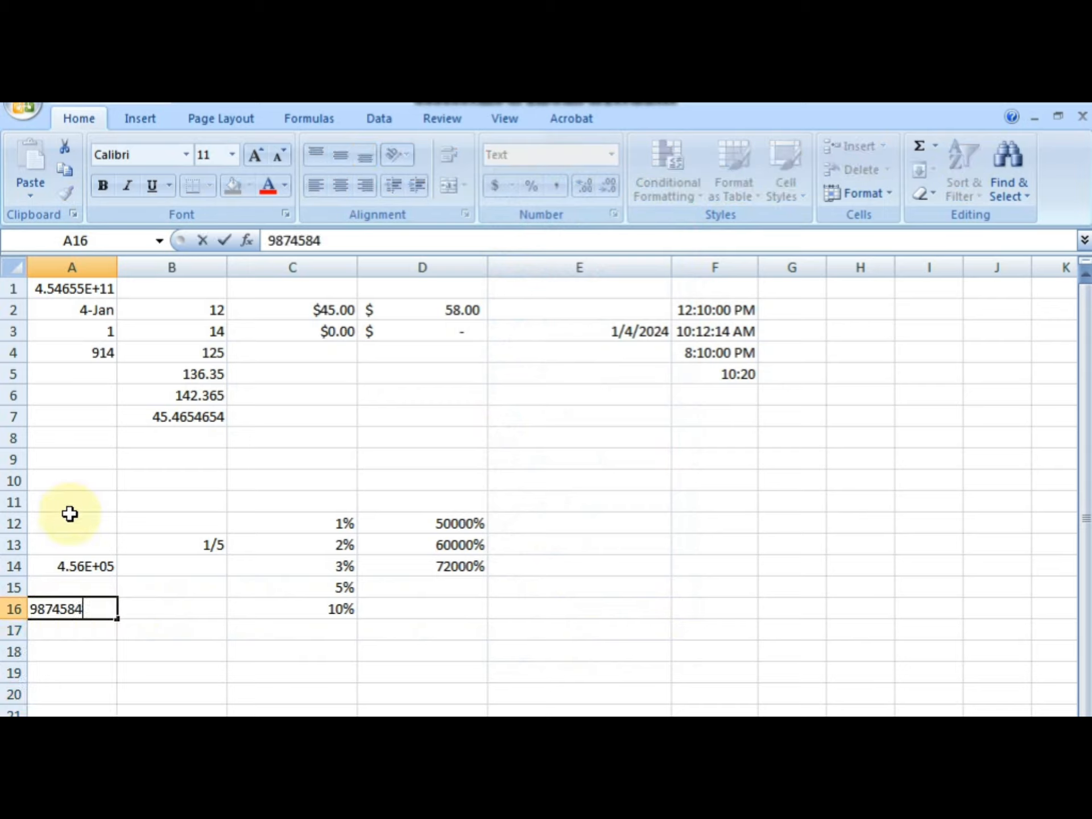
type("654564546544554454")
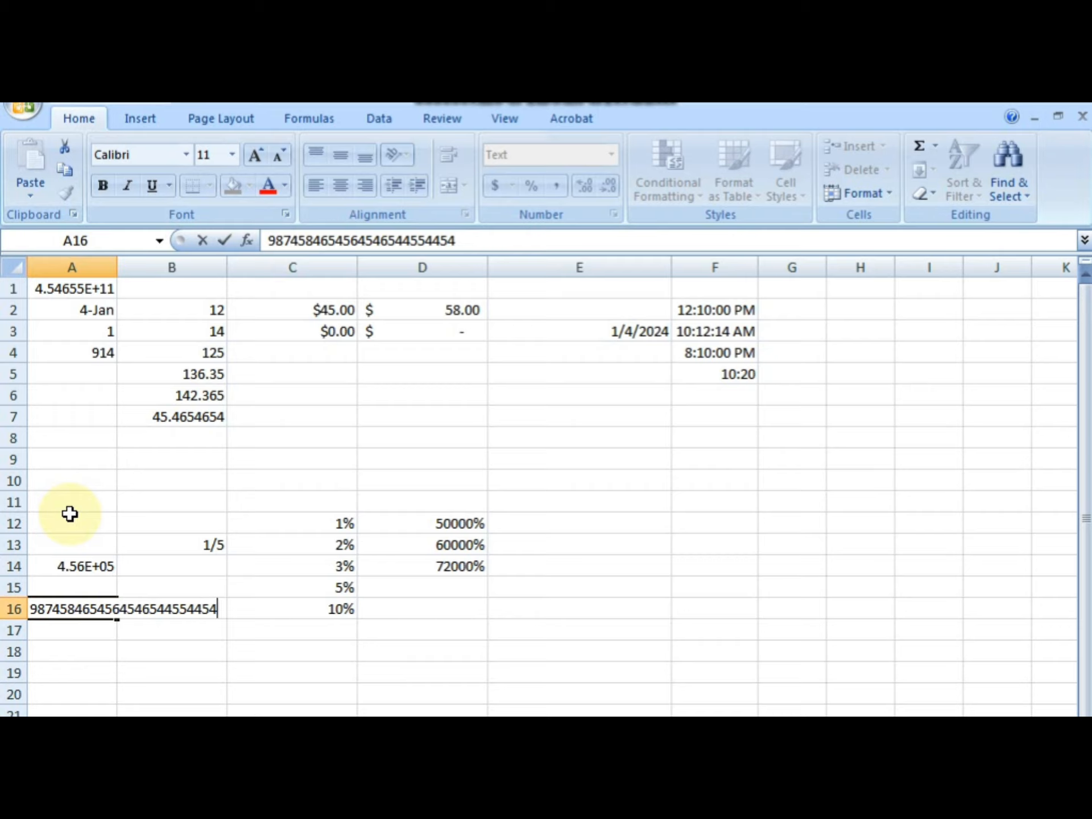
key("Return")
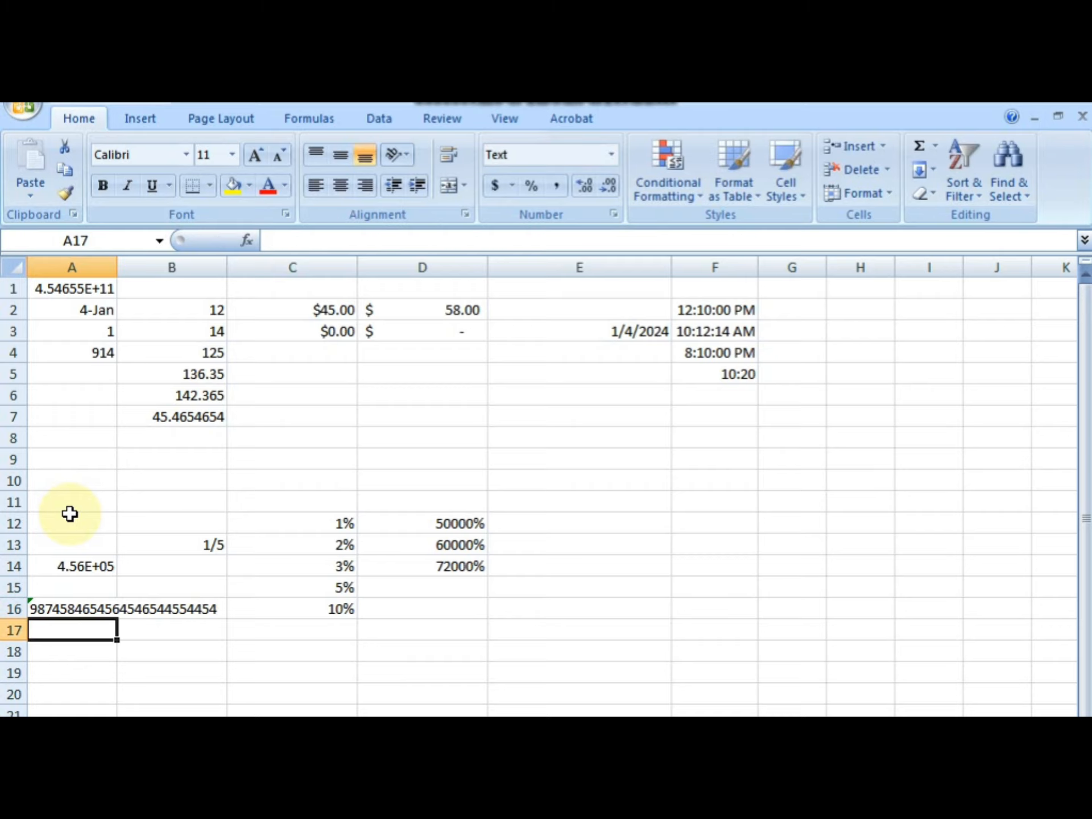
Enter 000111111, +91 and 1/4 in the text-formatted cells A17 through A19
type("000111111")
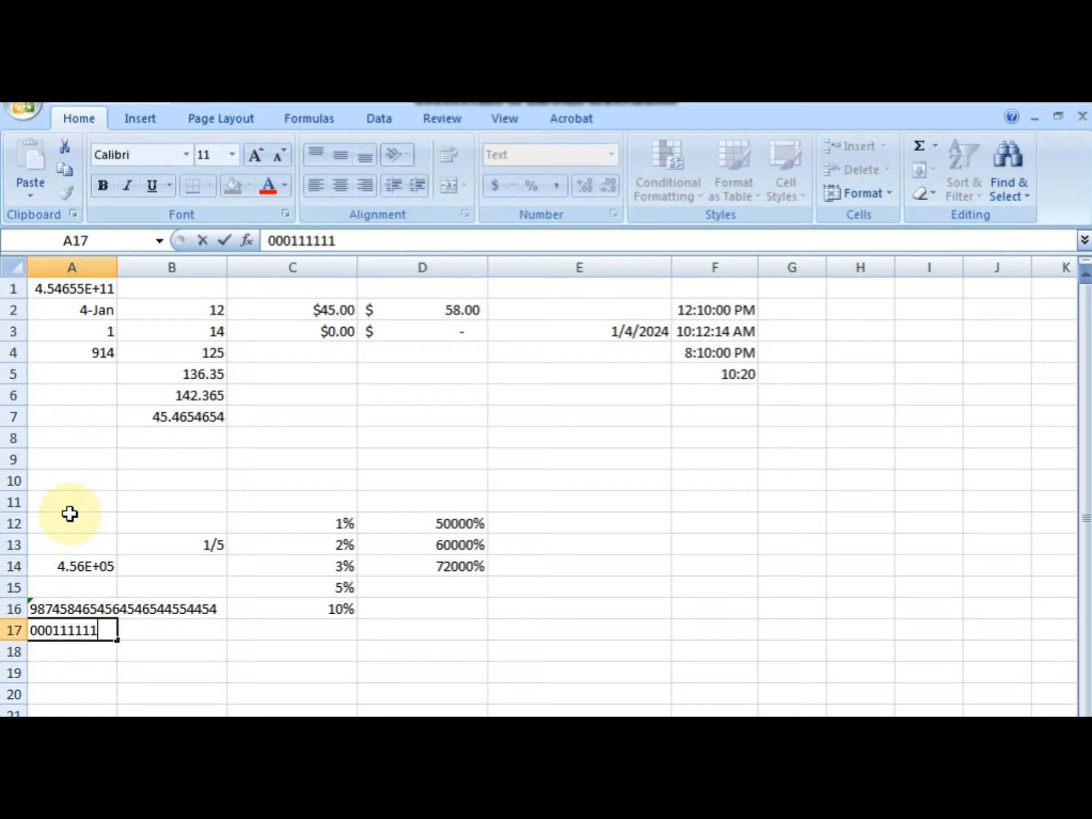
key("Return")
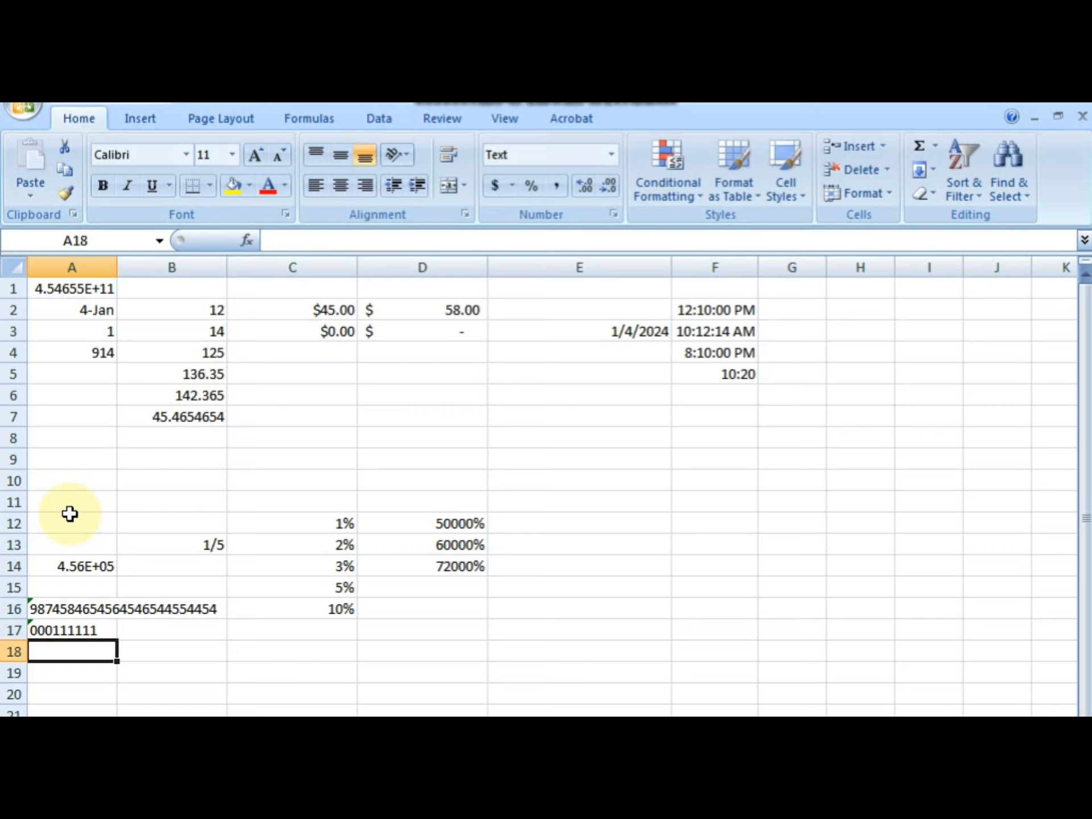
type("+91")
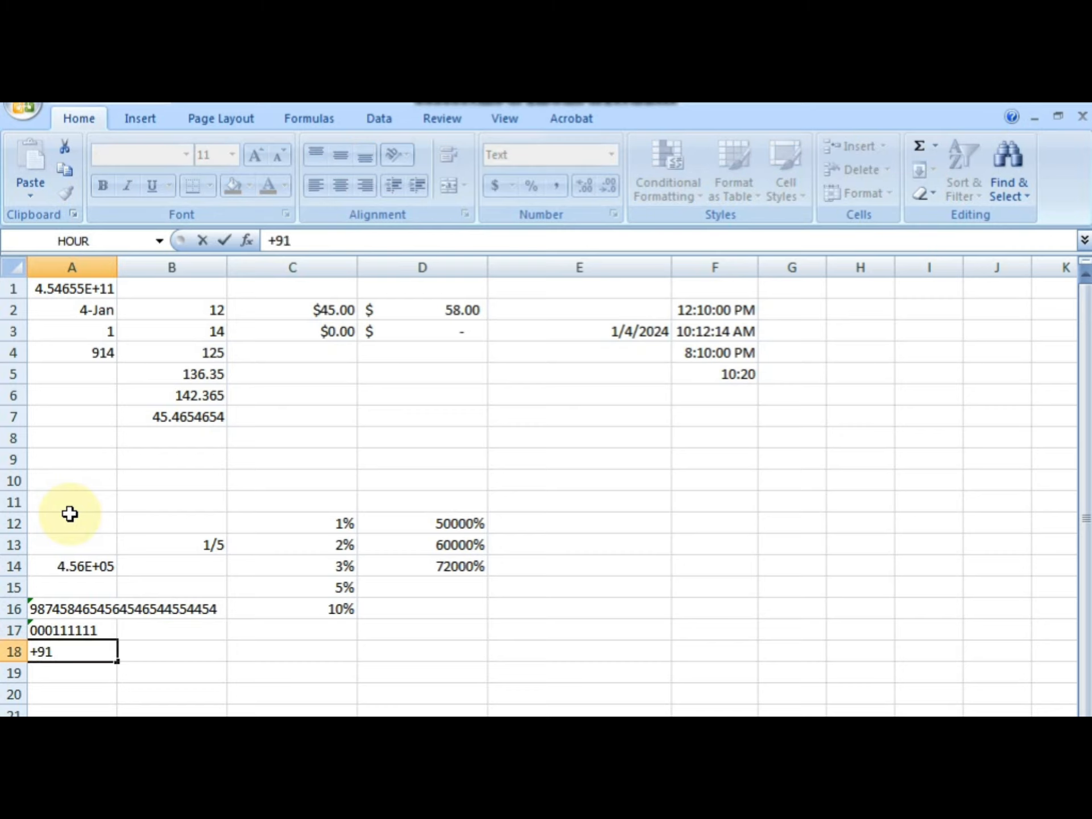
key("Return")
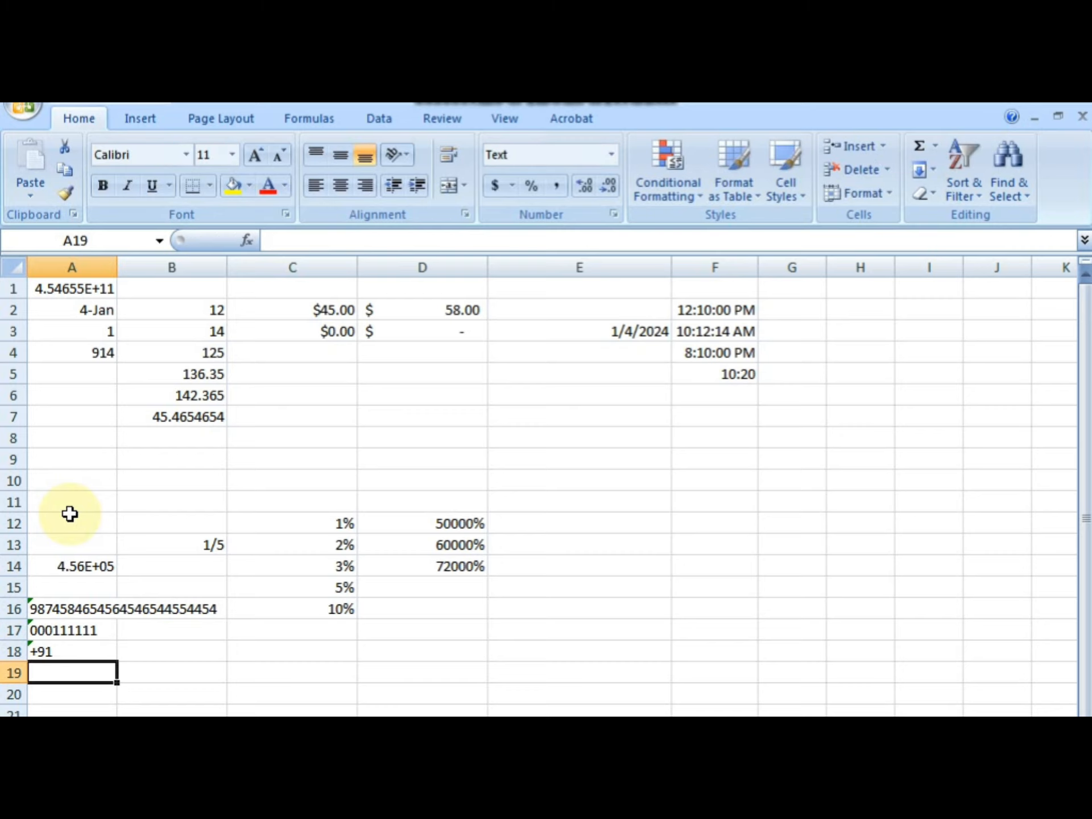
type("1/4")
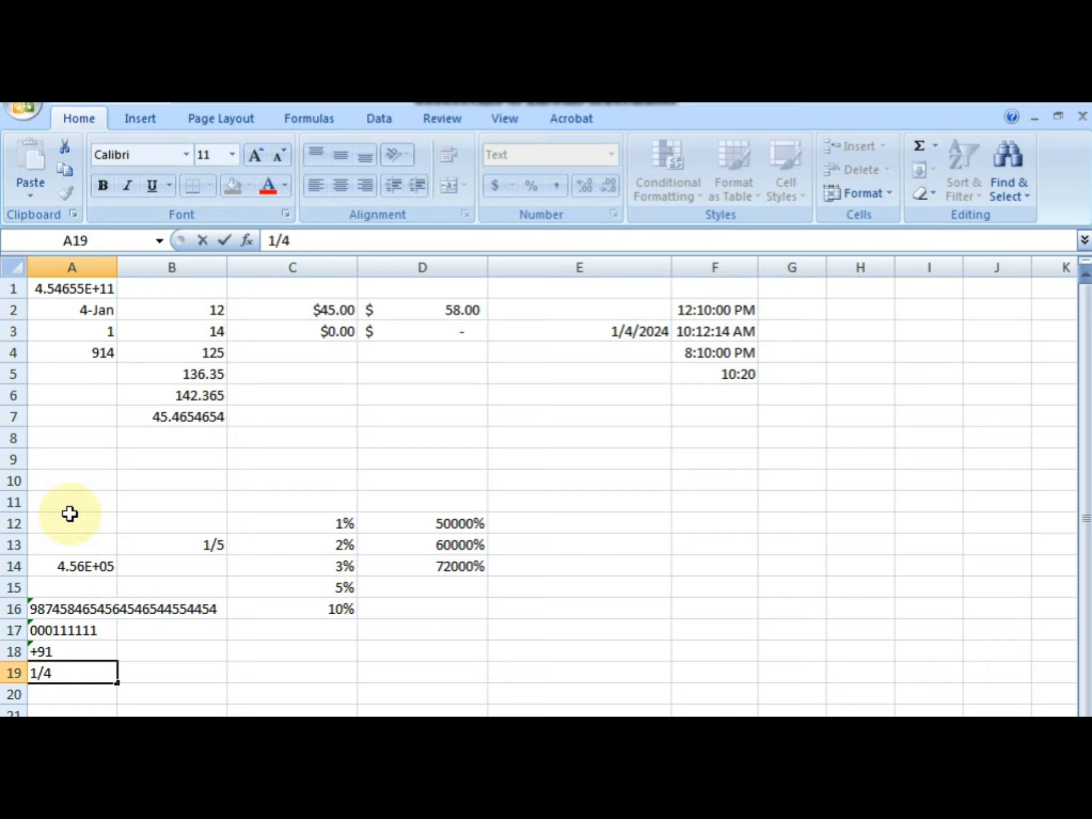
key("Return")
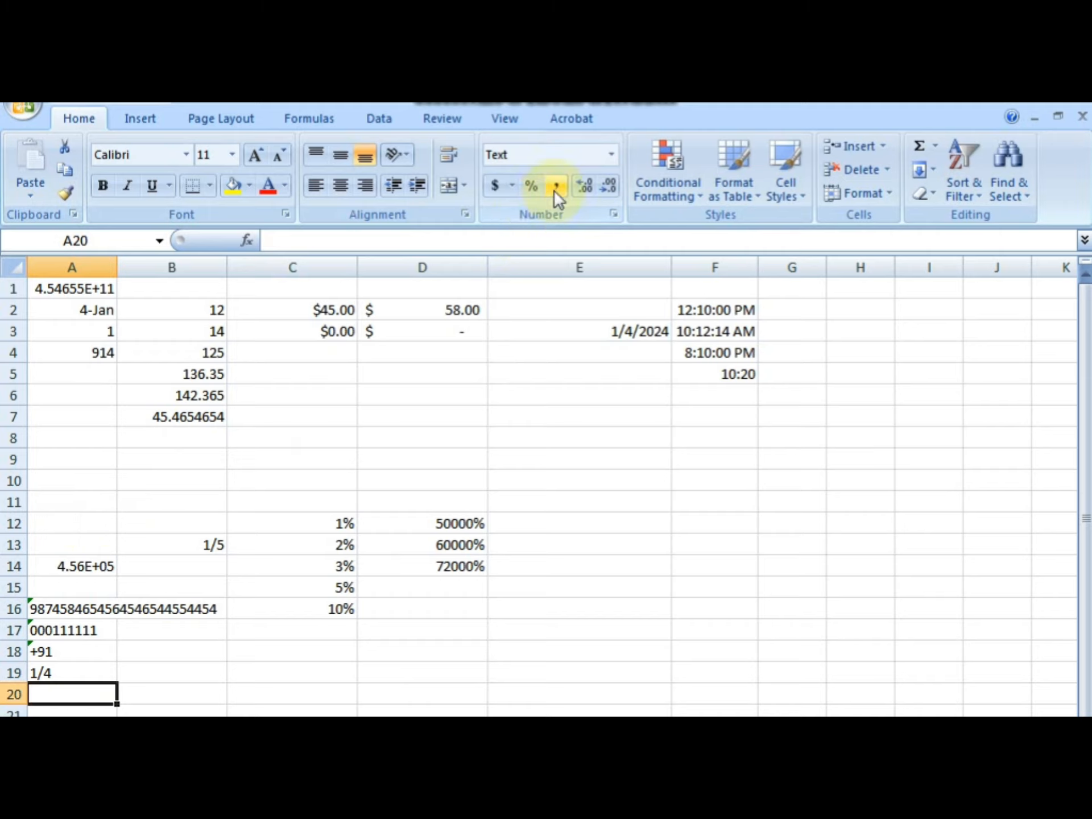
Enter 10250 in cell E13 and format it with the comma style and no decimal places
left_click(587, 503)
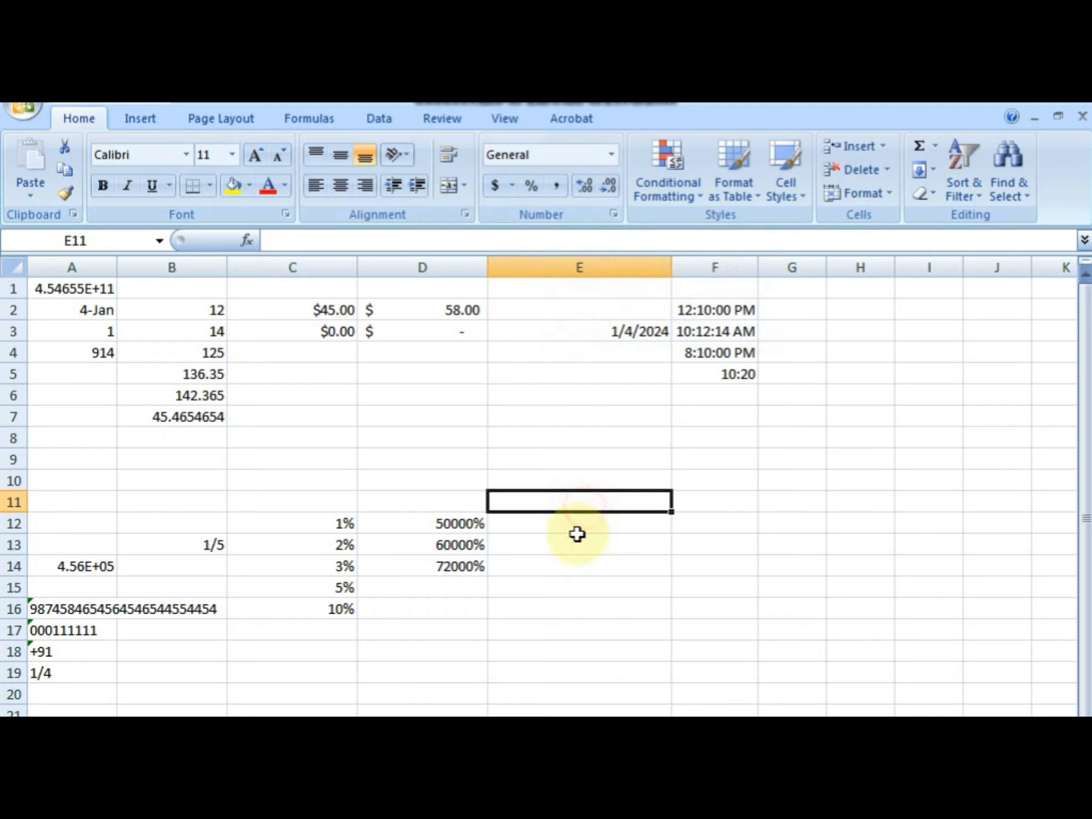
left_click(578, 542)
type("10250")
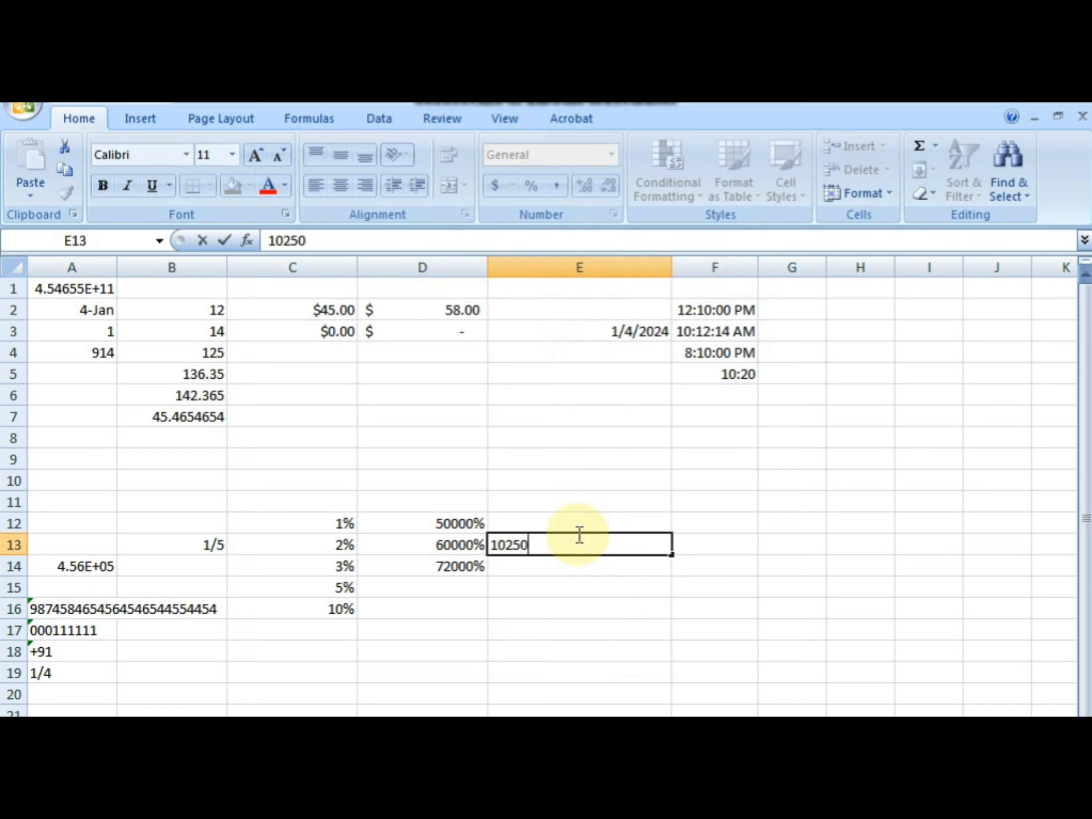
key("Return")
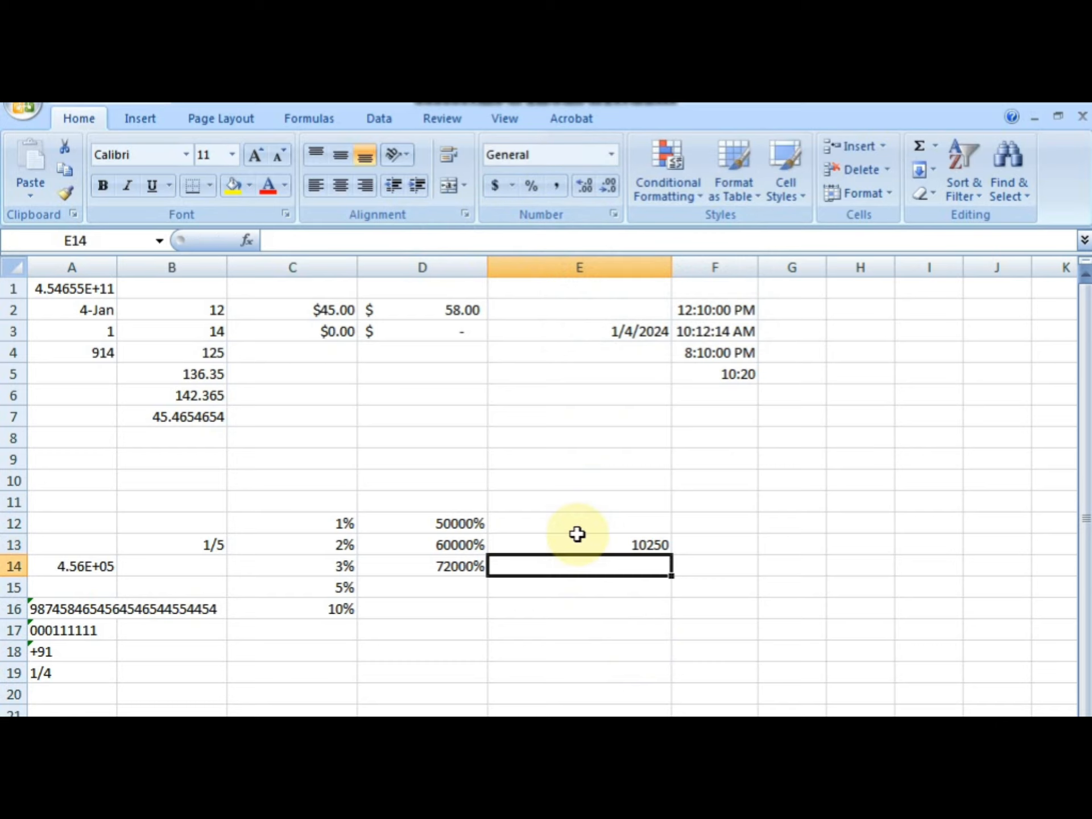
left_click(577, 535)
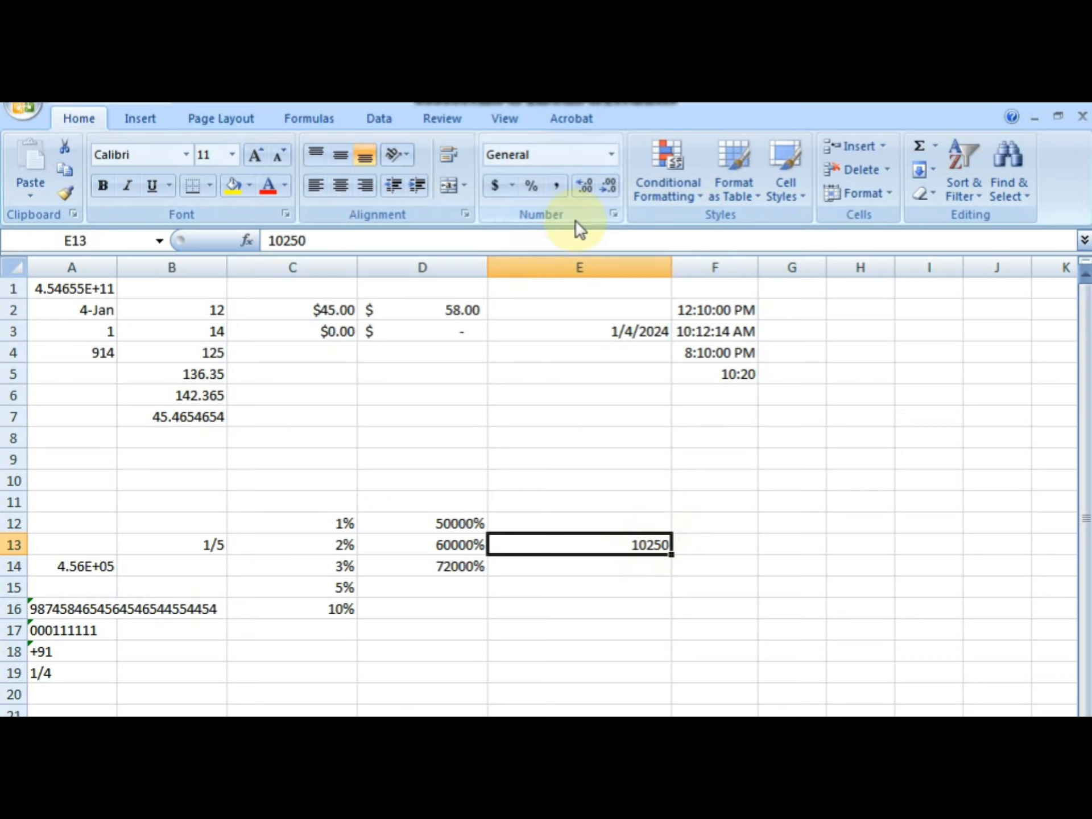
left_click(566, 193)
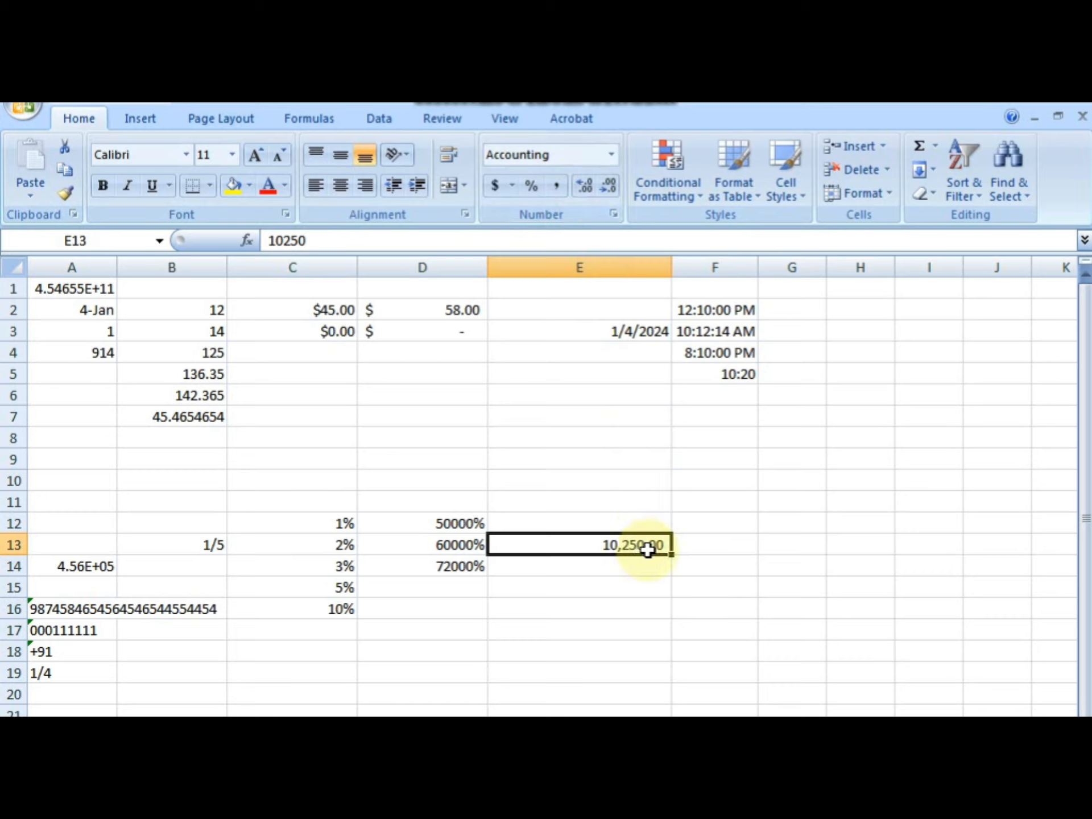
double_click(610, 186)
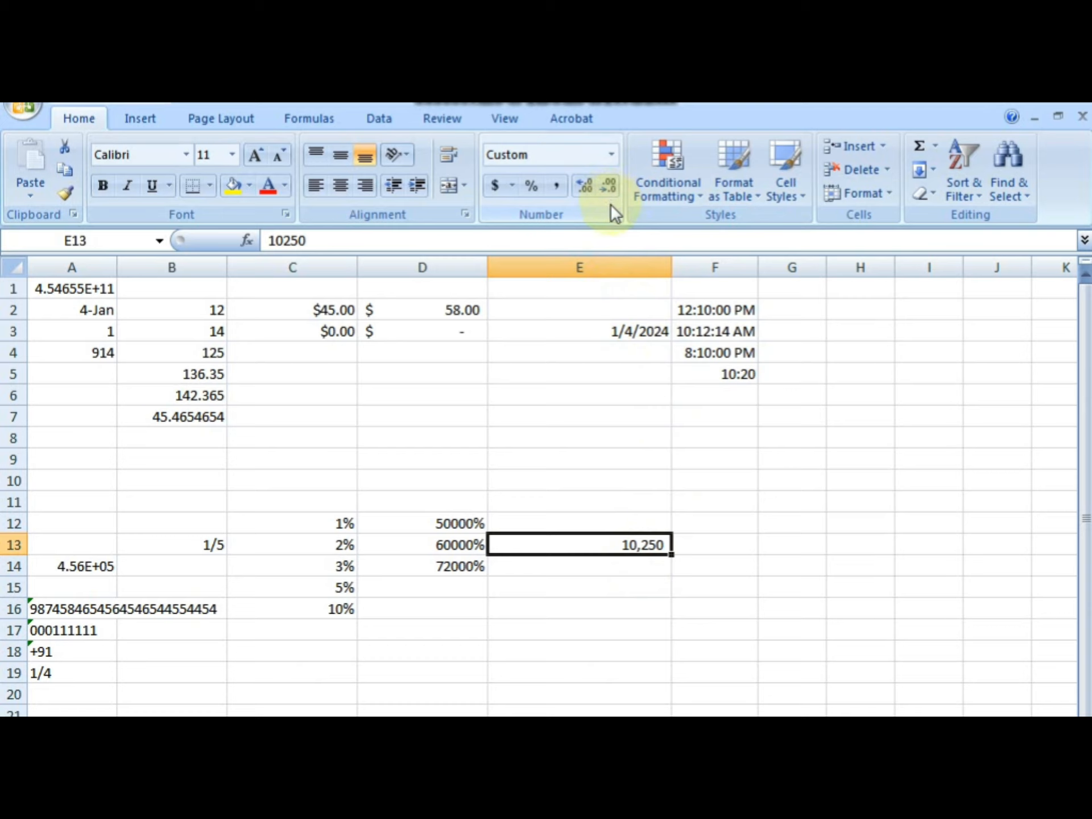
Enter 465465 in cell E14 and format it with the comma style and no decimal places
left_click(592, 568)
type("465465")
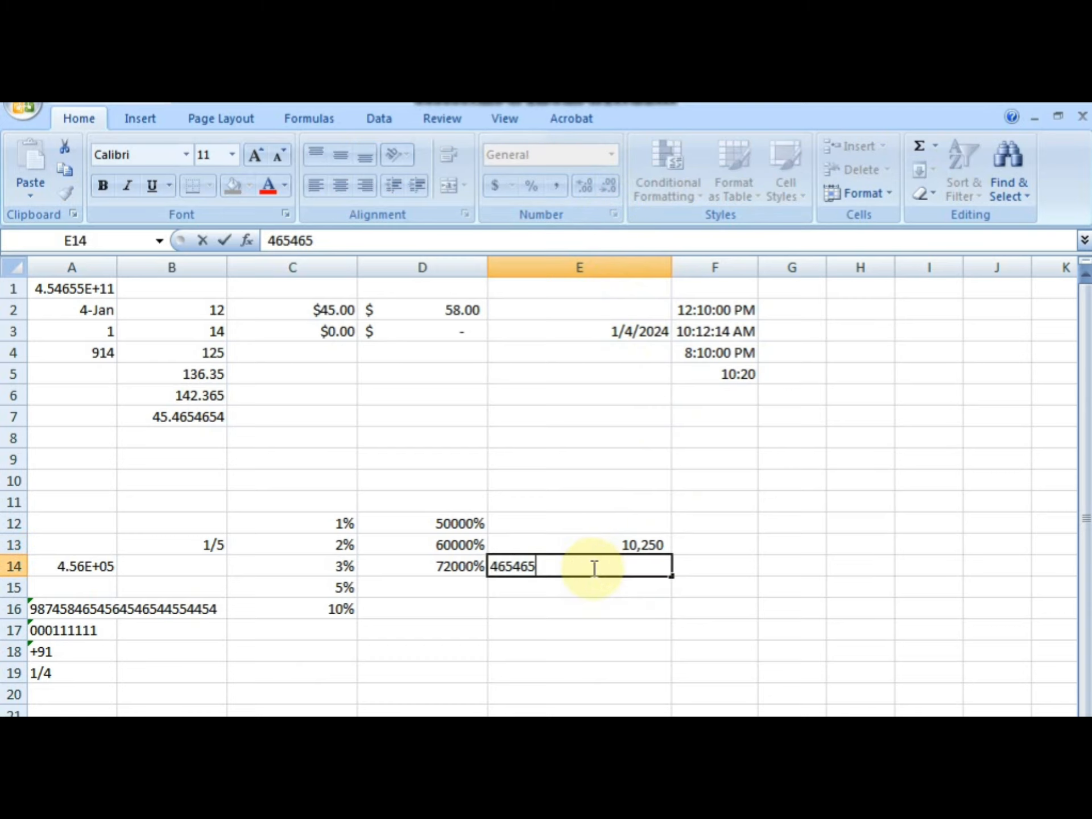
key("Return")
left_click(593, 568)
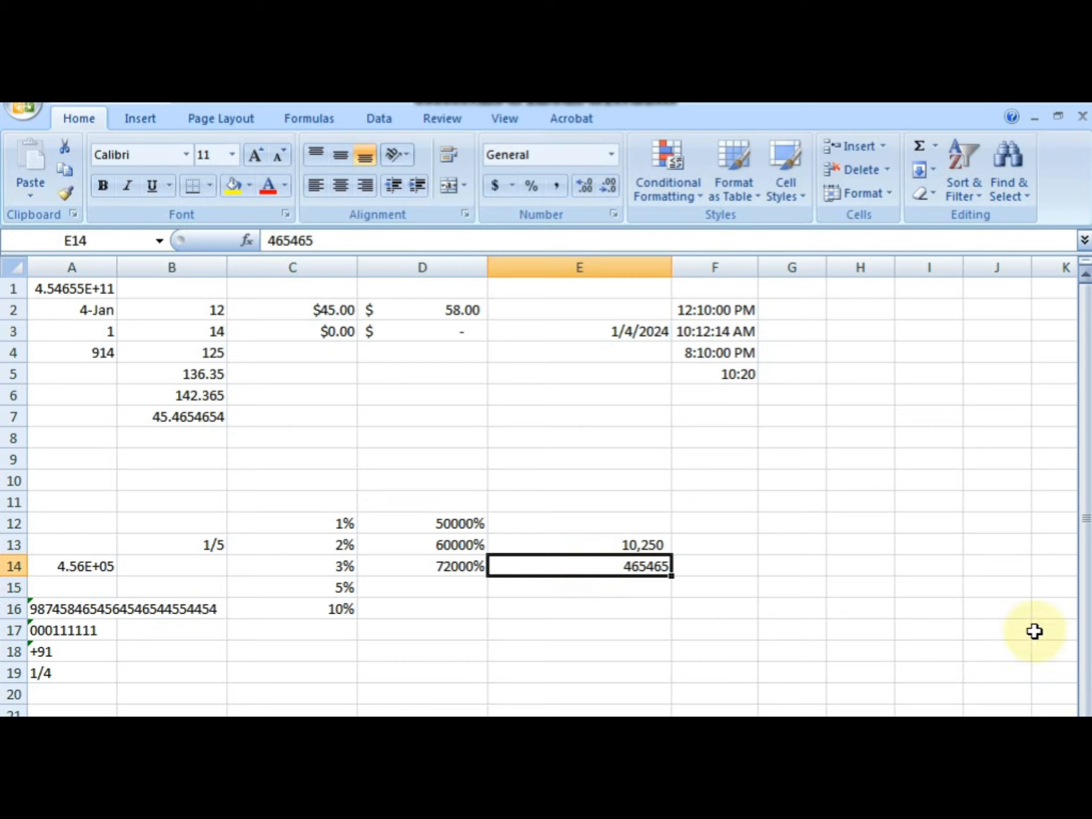
left_click(556, 187)
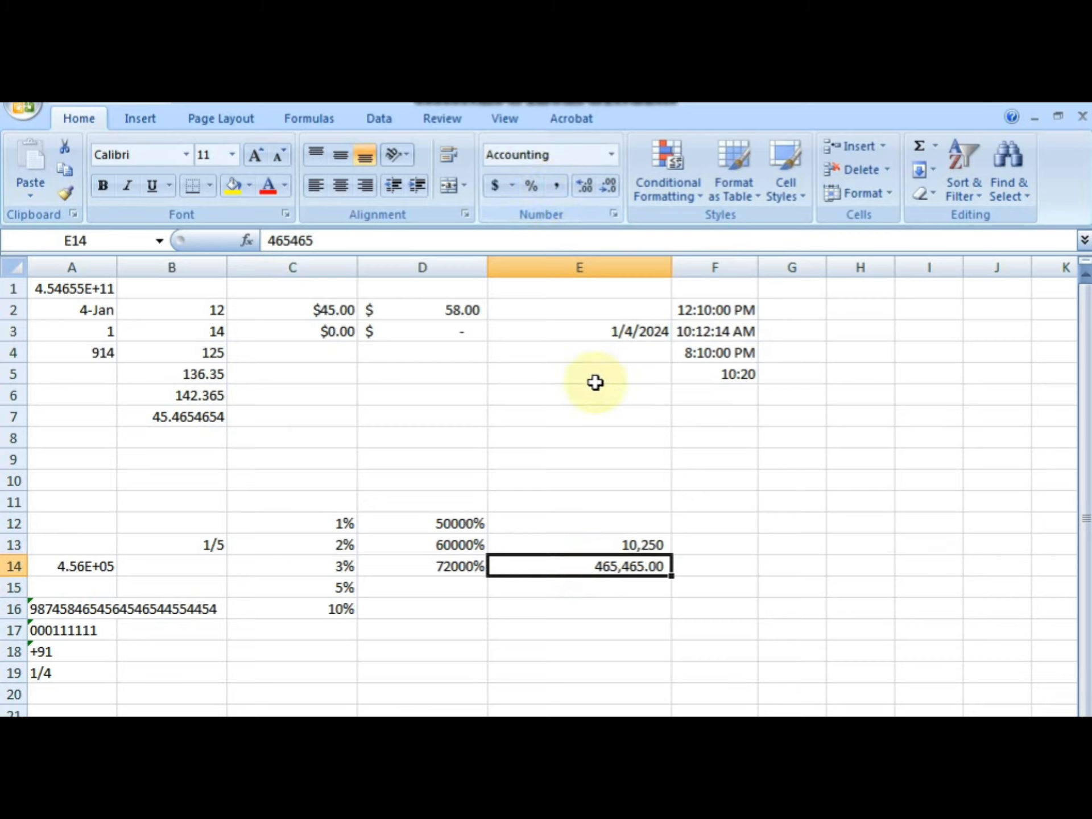
left_click(643, 579)
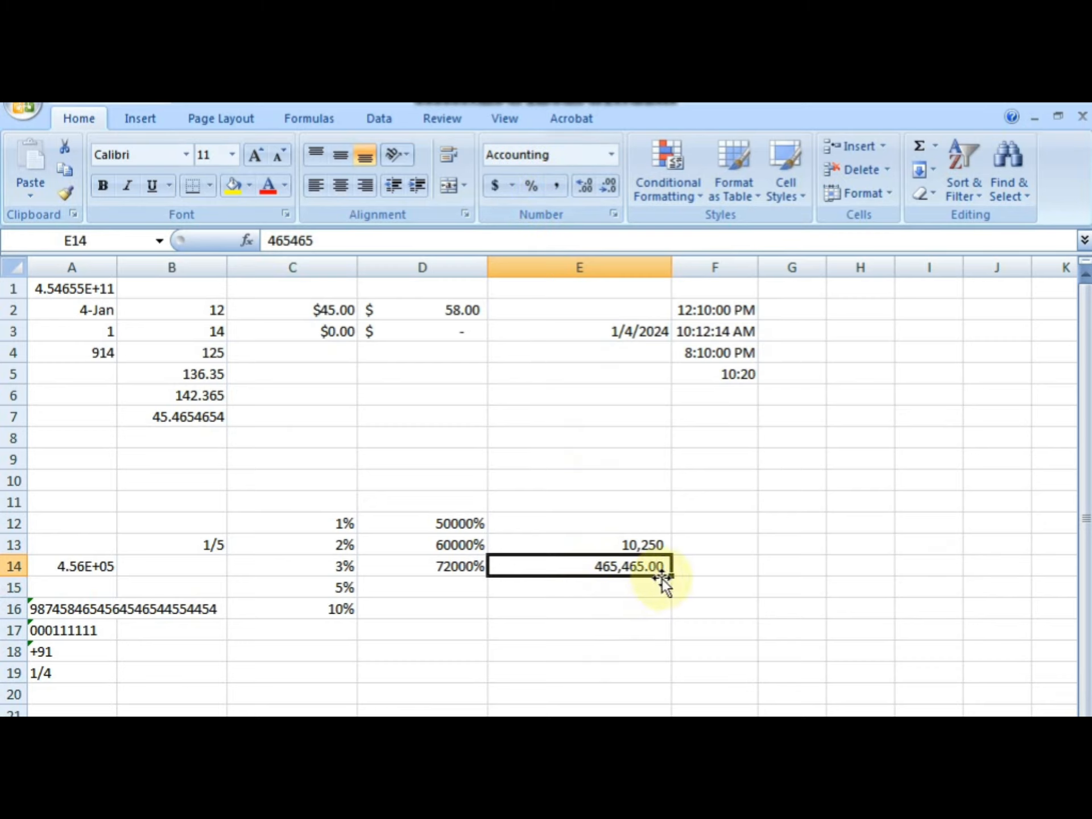
left_click(608, 186)
left_click(609, 186)
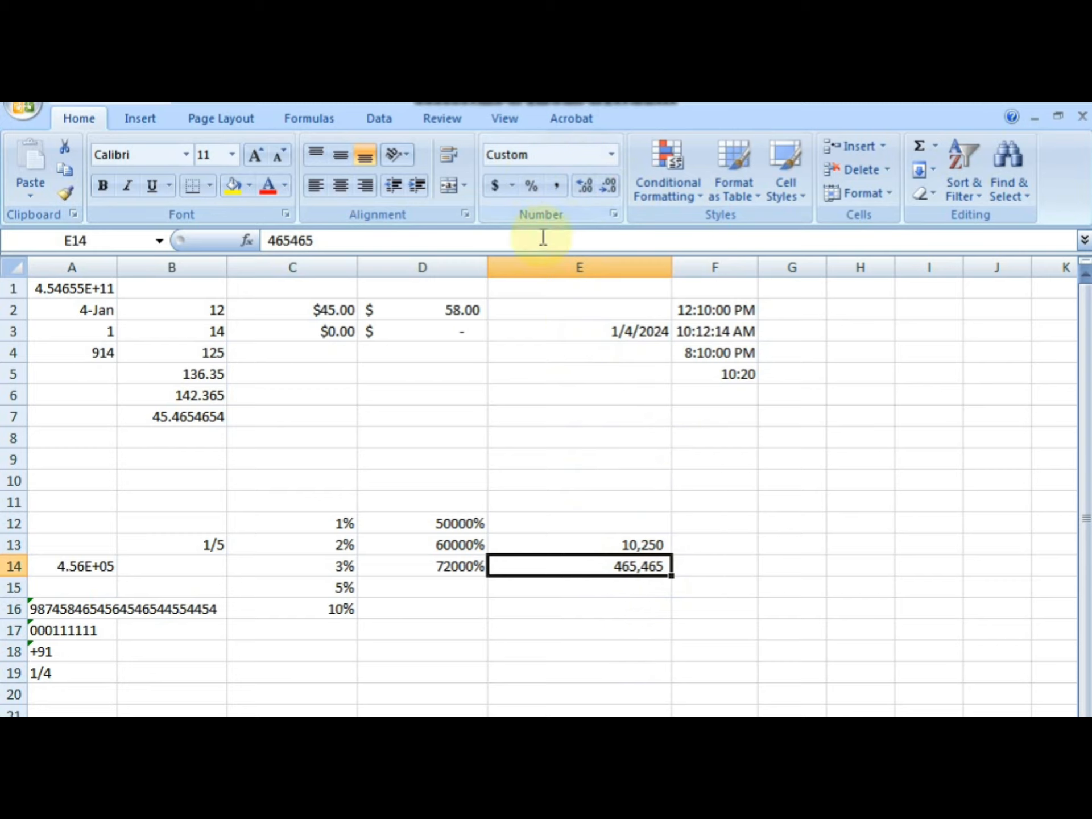
Set up an Accounting format for cell E13 with 0 decimal places and the ₹ Assamese (India) symbol
left_click(612, 547)
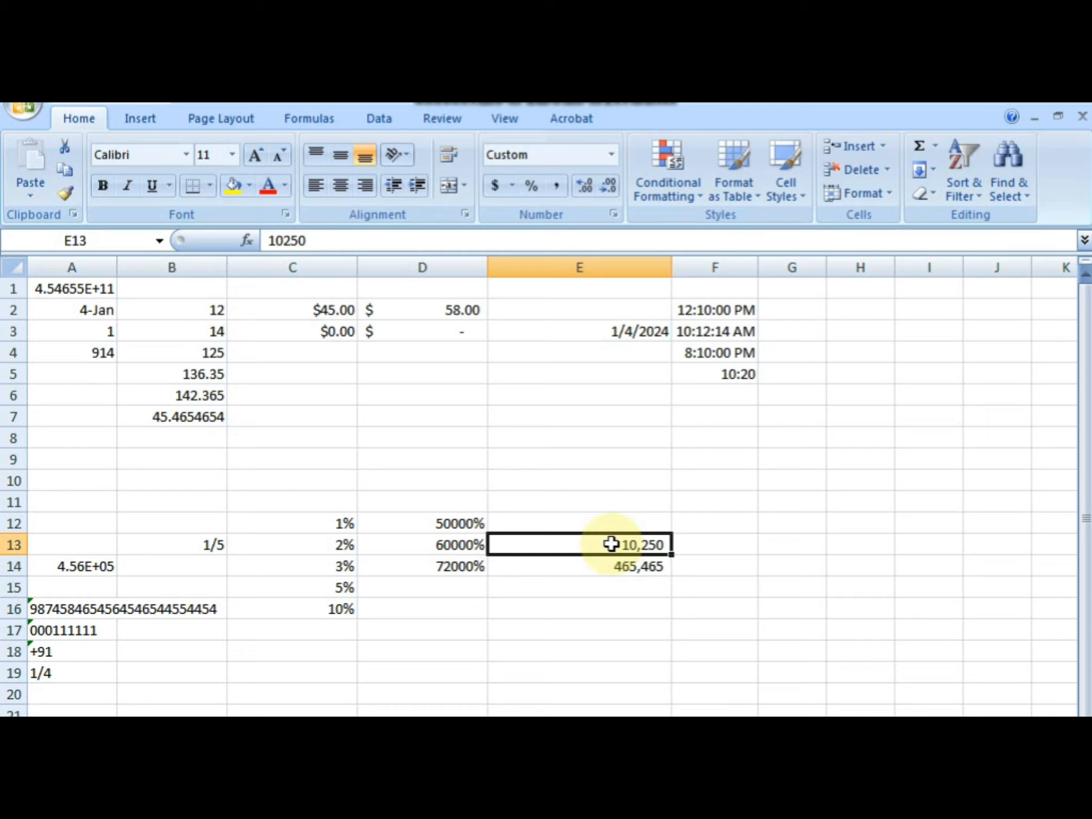
left_click(510, 187)
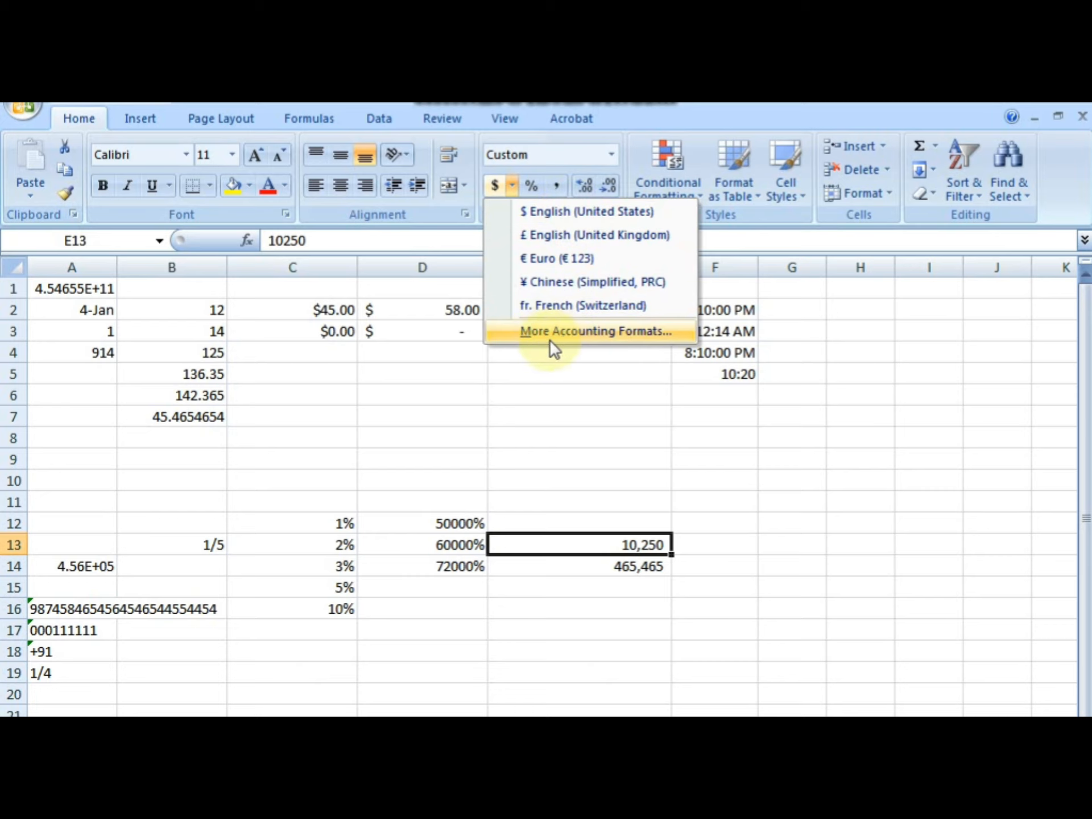
left_click(606, 332)
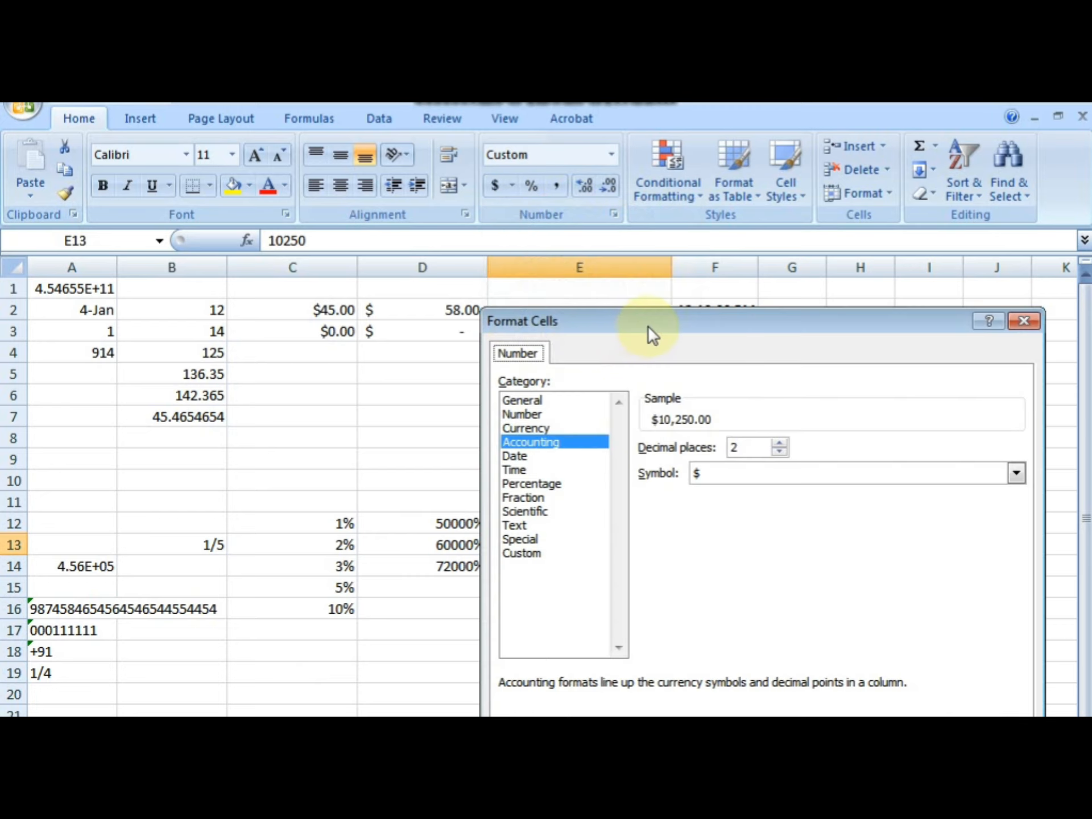
left_click_drag(649, 325, 179, 288)
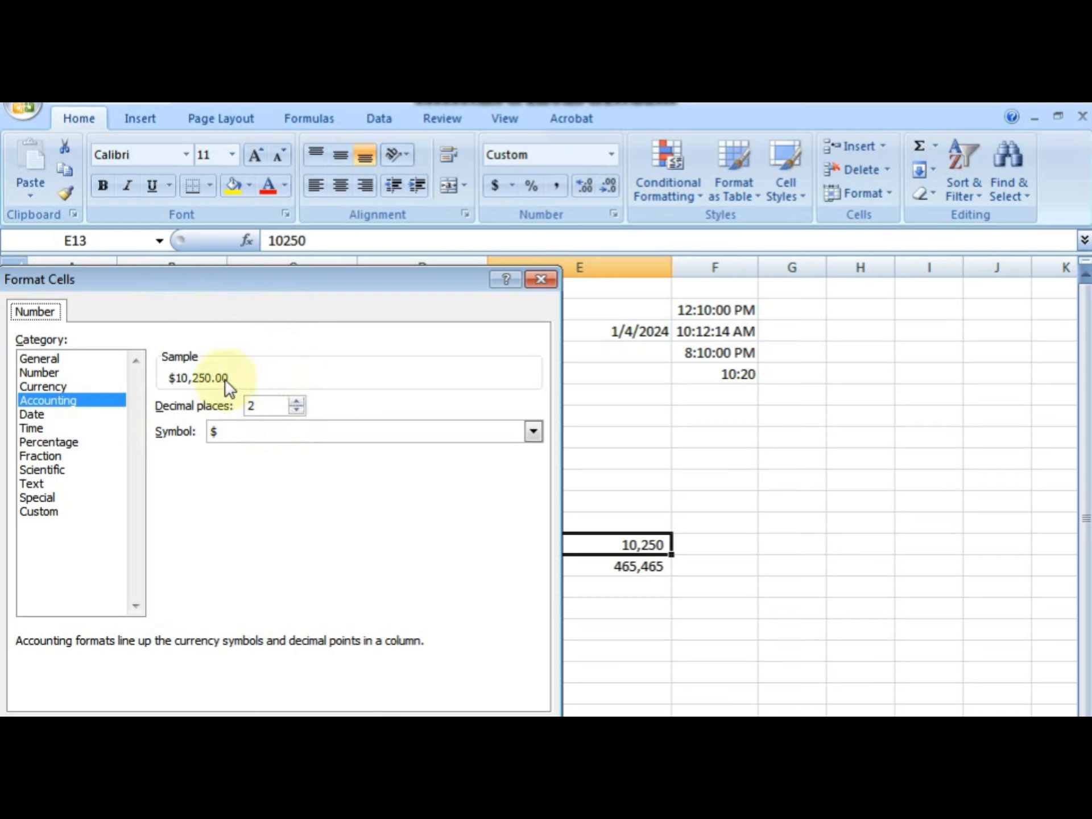
left_click(296, 410)
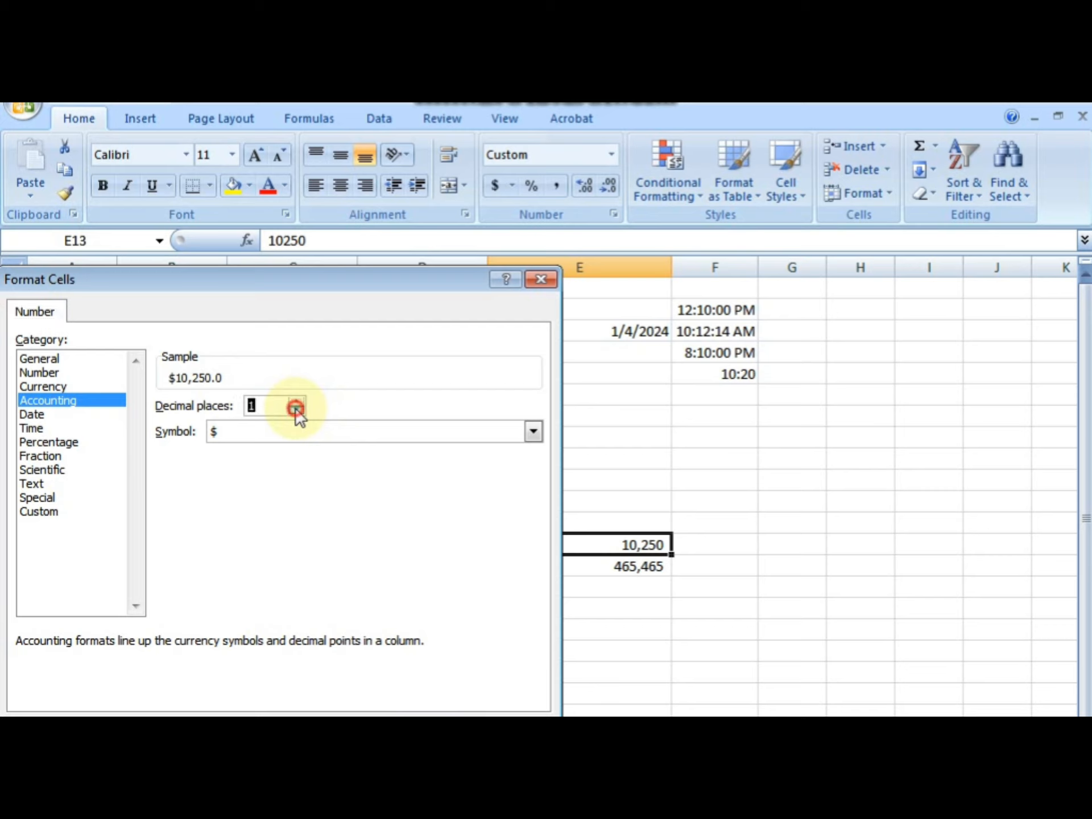
left_click(295, 409)
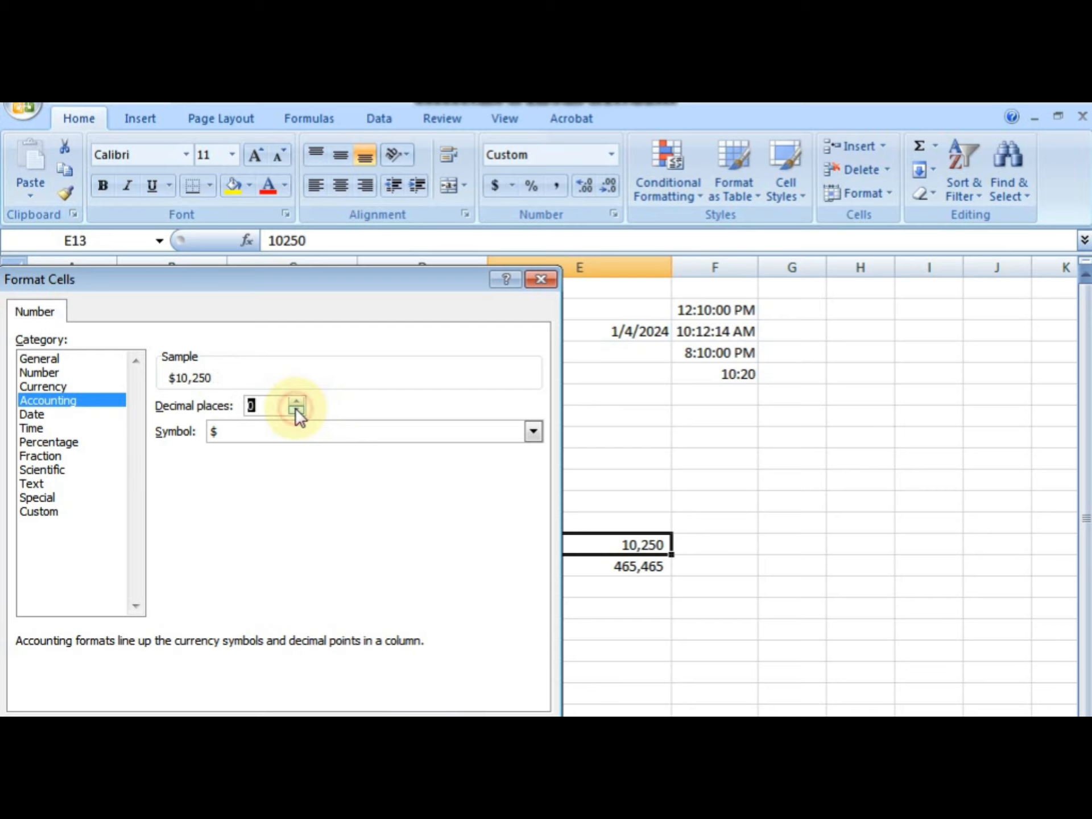
left_click(532, 435)
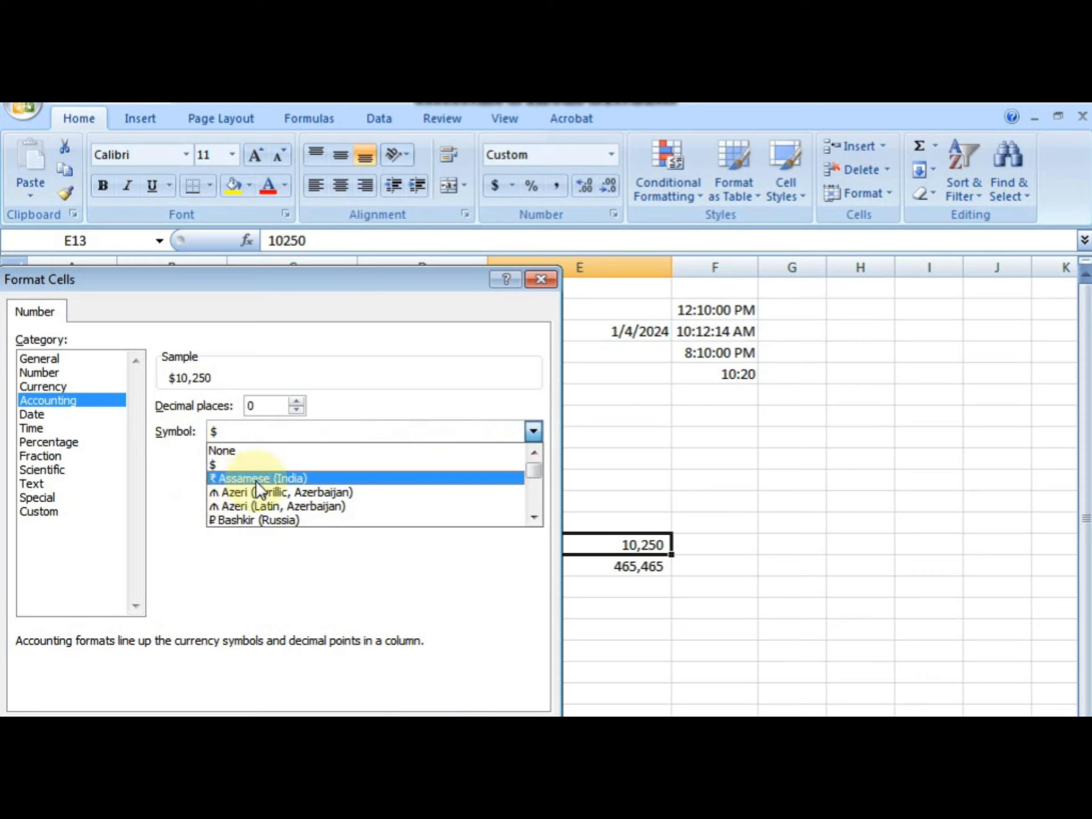
left_click(336, 478)
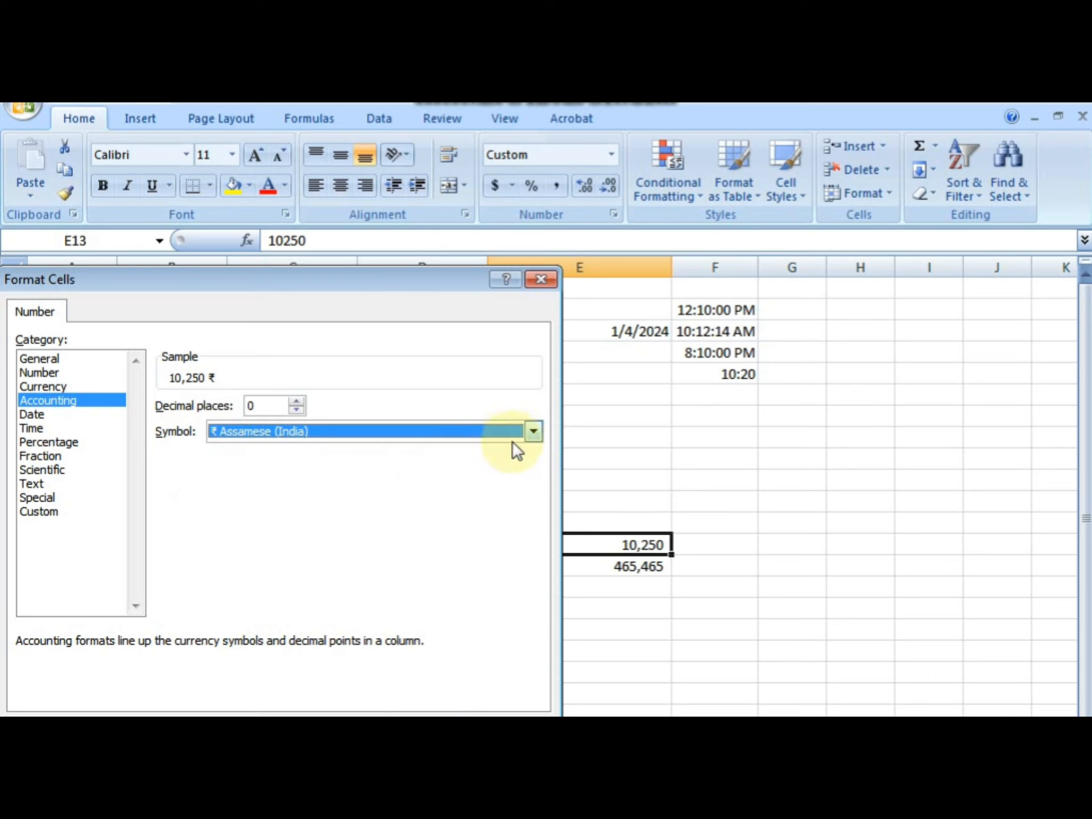
Look through the other currency symbols, keep ₹ Assamese (India), and apply the Accounting format to cell E13
left_click(535, 431)
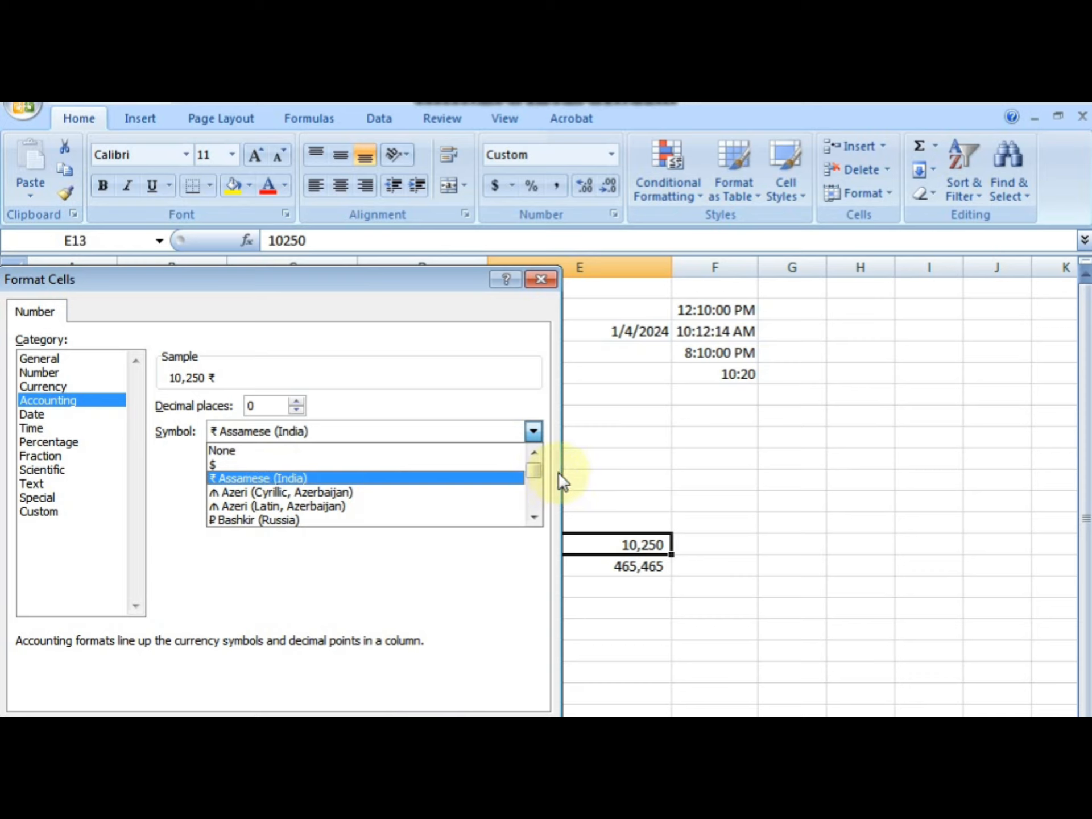
left_click_drag(539, 469, 537, 483)
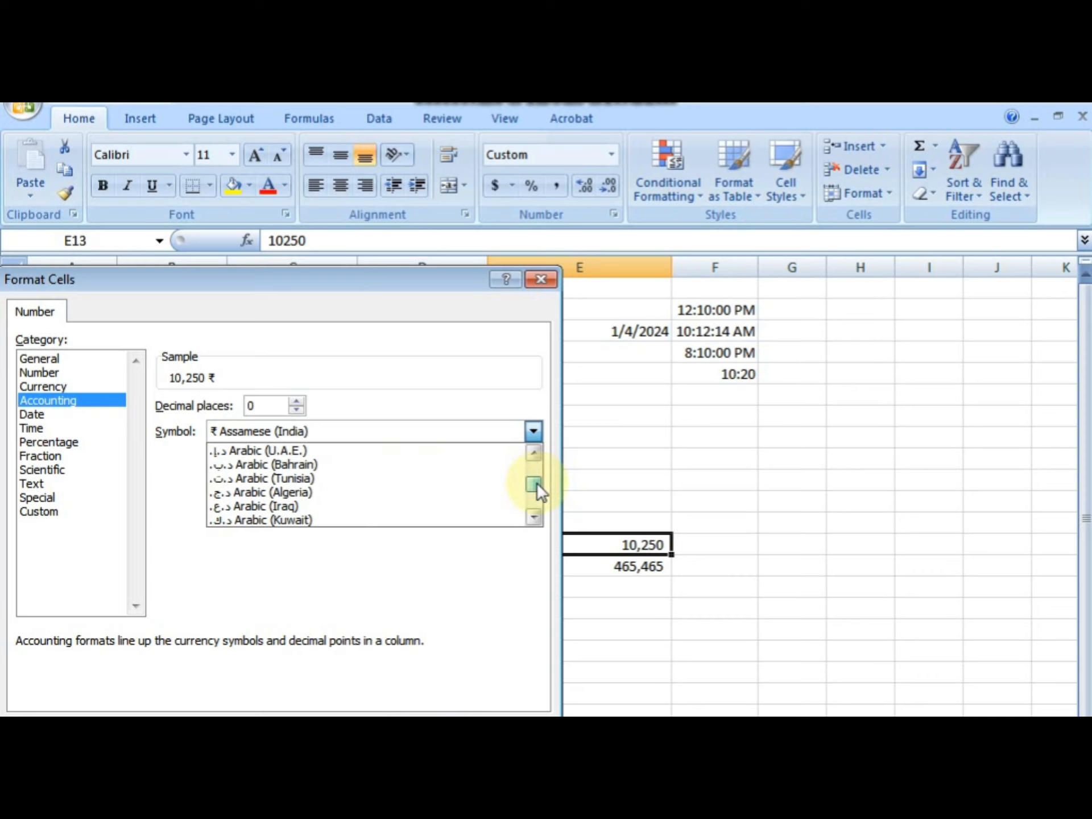
left_click(535, 516)
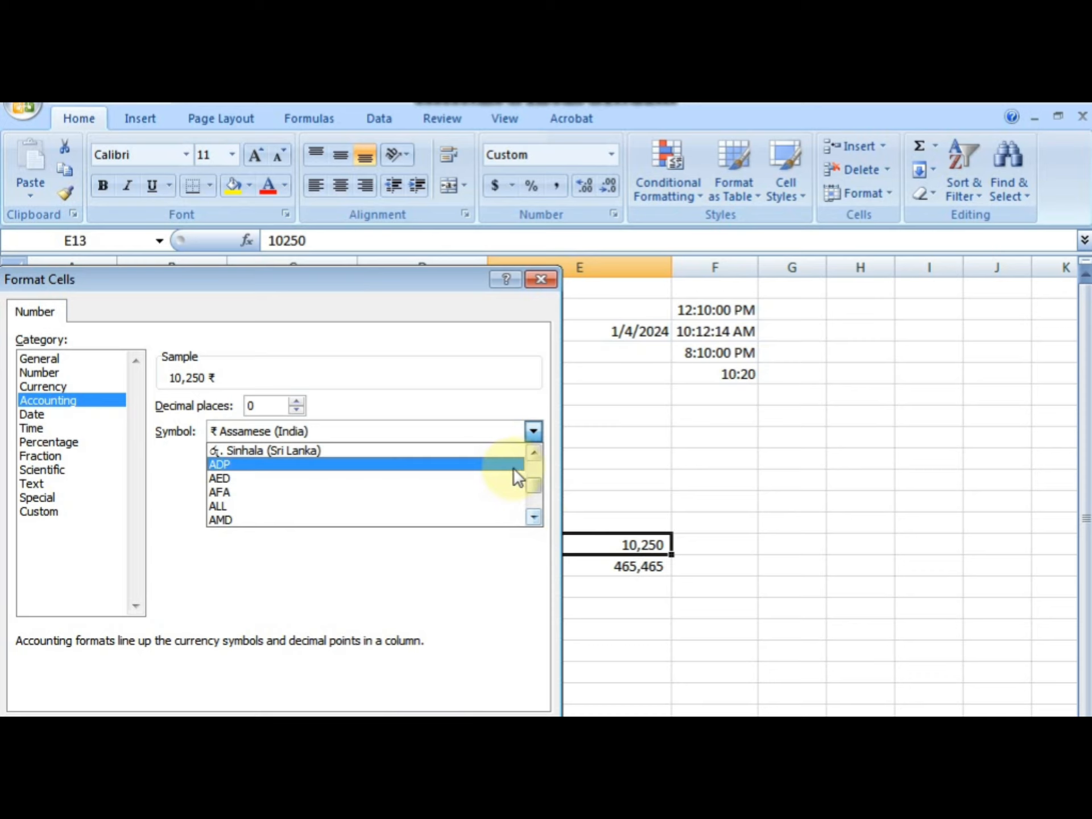
left_click(538, 454)
left_click(540, 453)
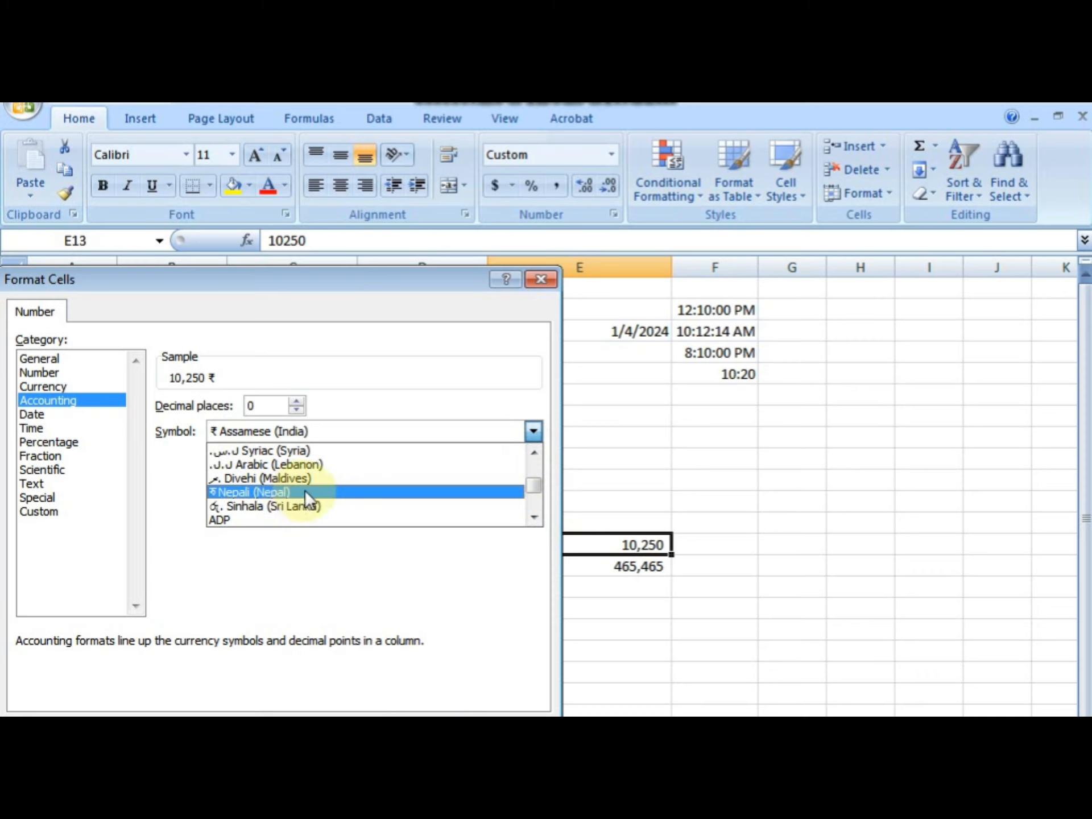
left_click(538, 517)
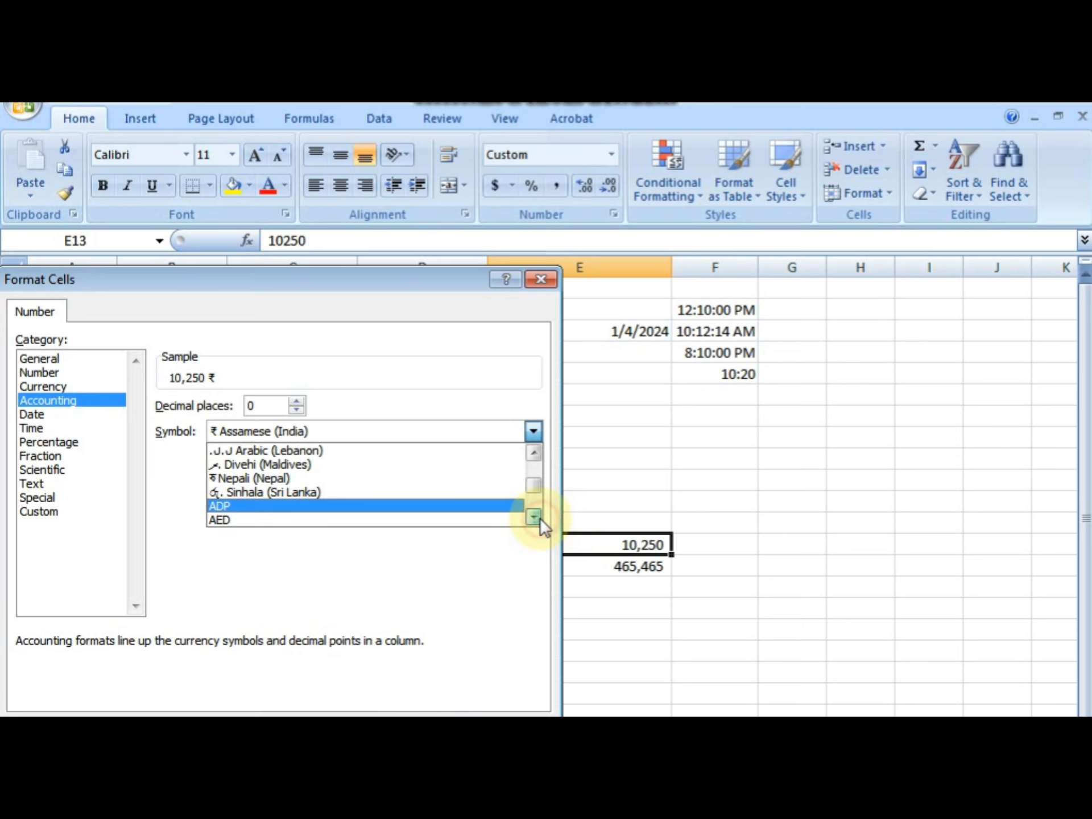
left_click(538, 517)
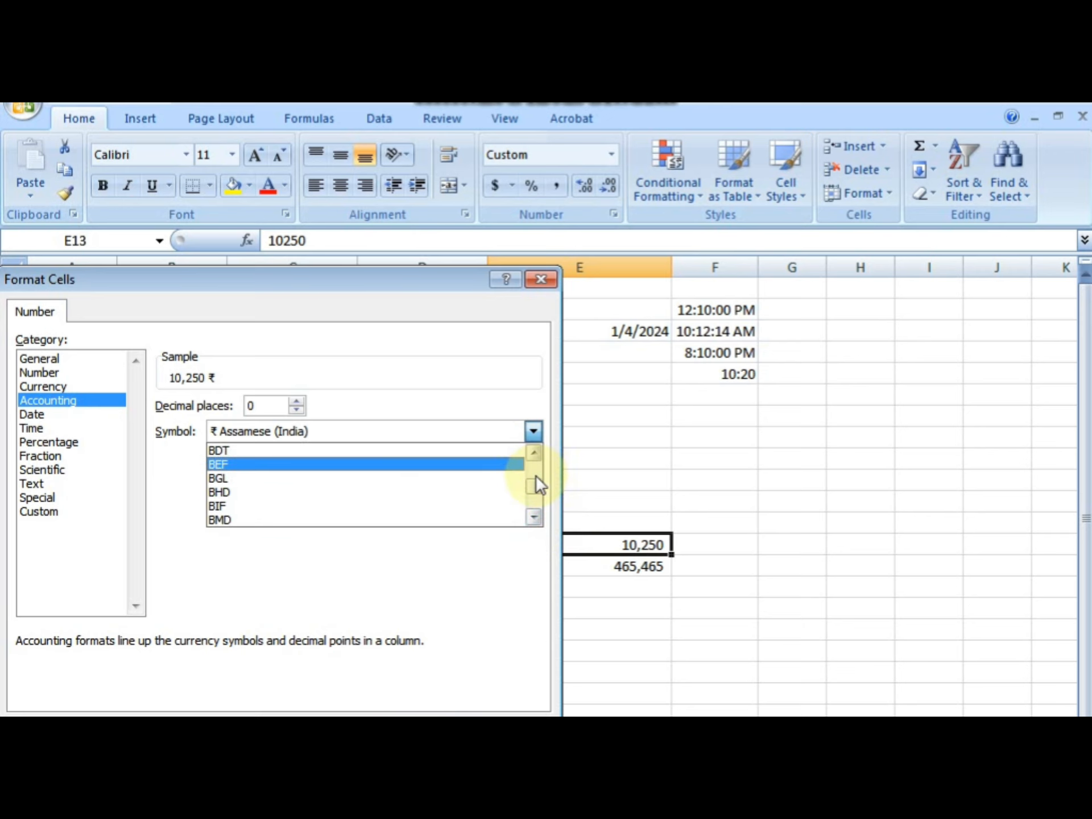
left_click_drag(536, 482, 535, 463)
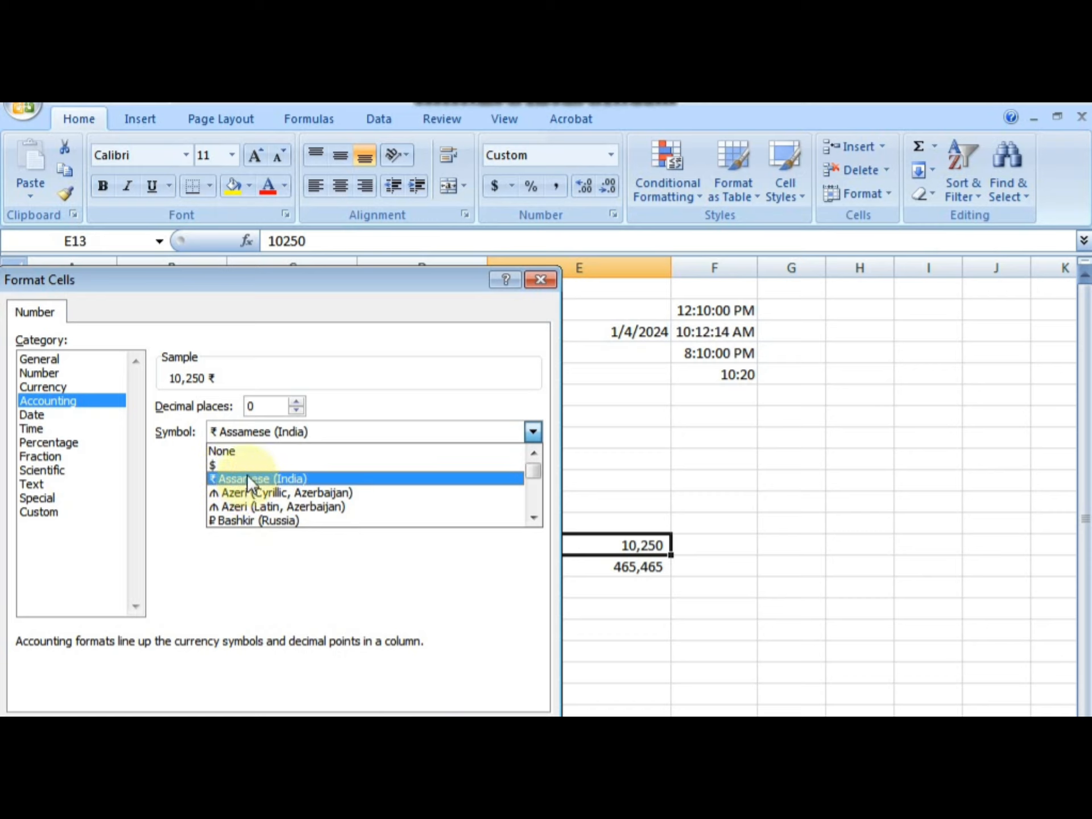
left_click(245, 478)
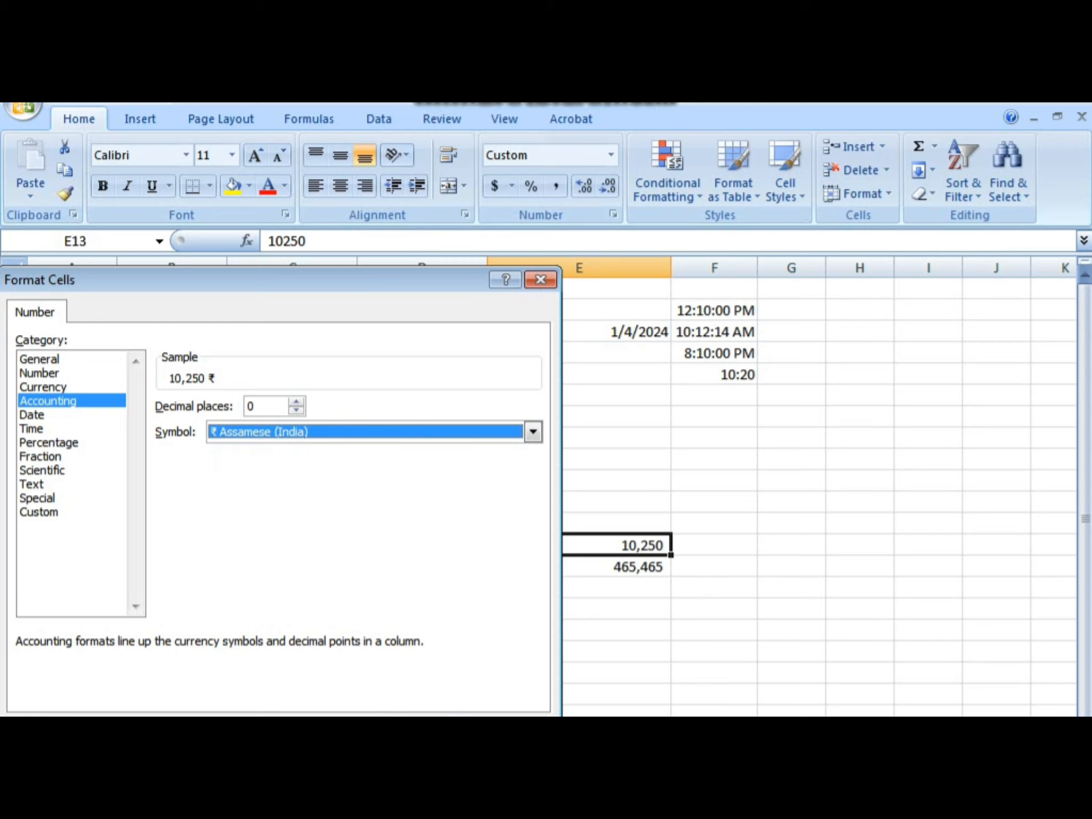
left_click(419, 712)
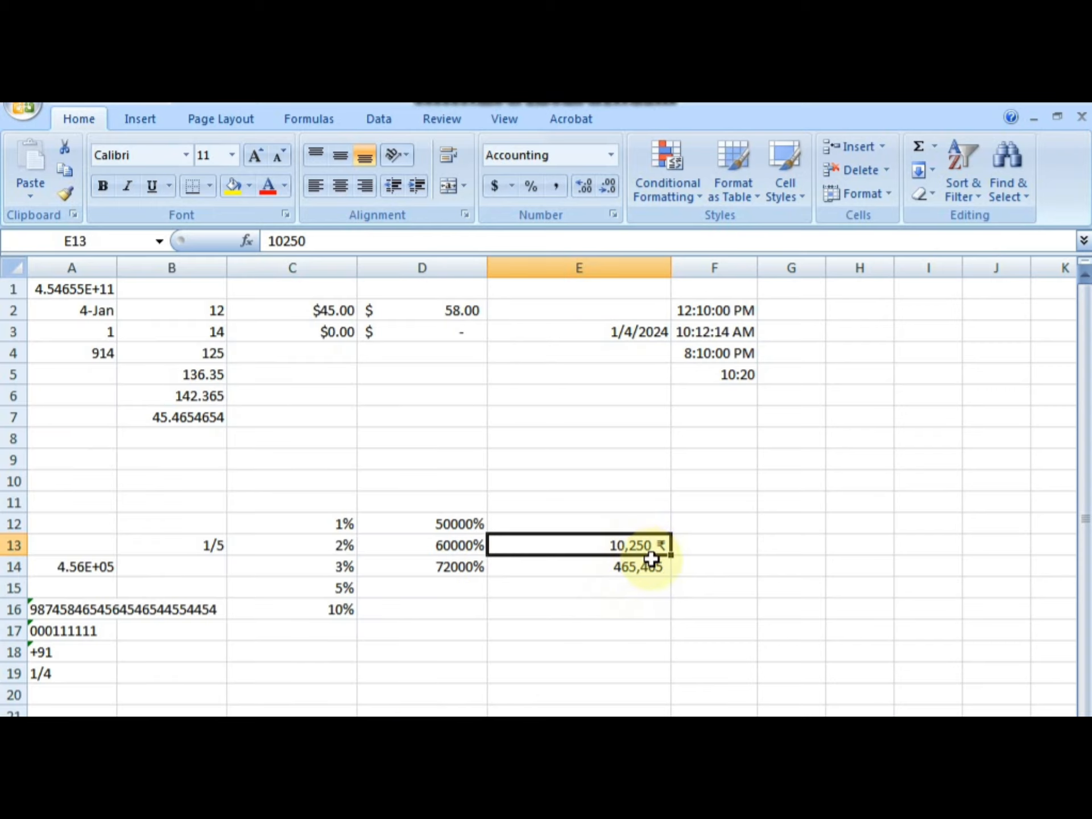
left_click(511, 187)
left_click(555, 332)
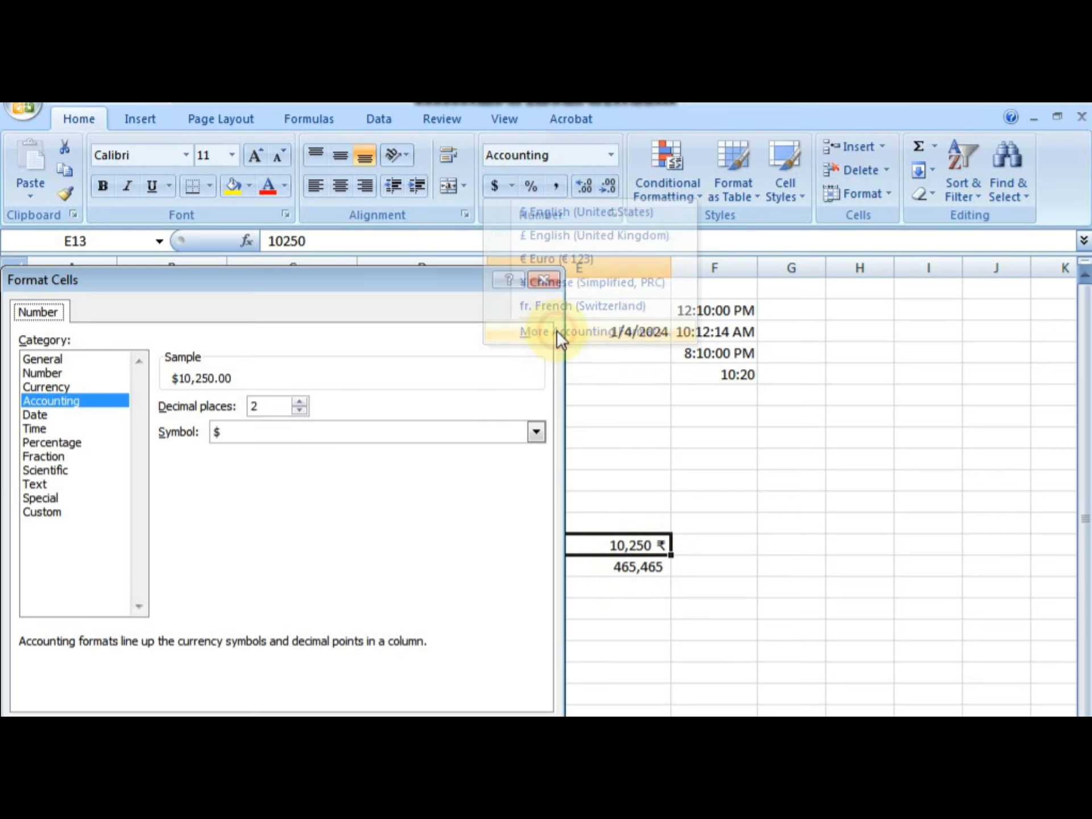
left_click(536, 432)
left_click_drag(540, 474, 545, 480)
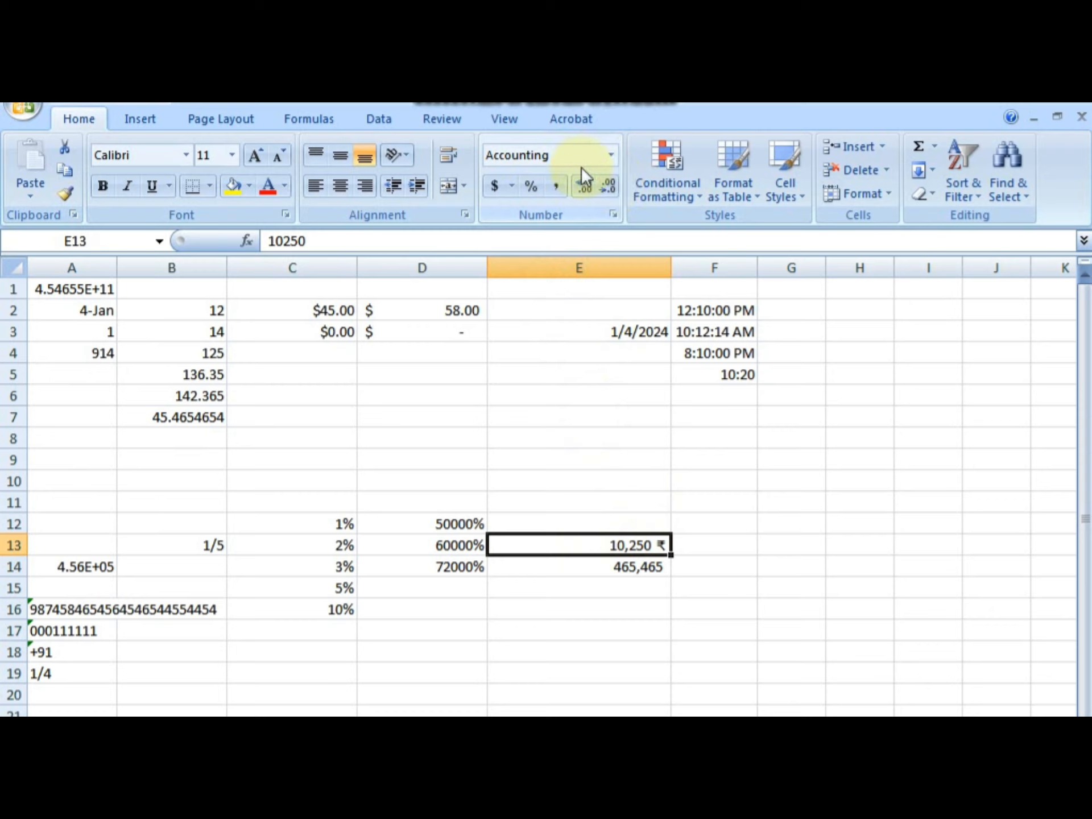